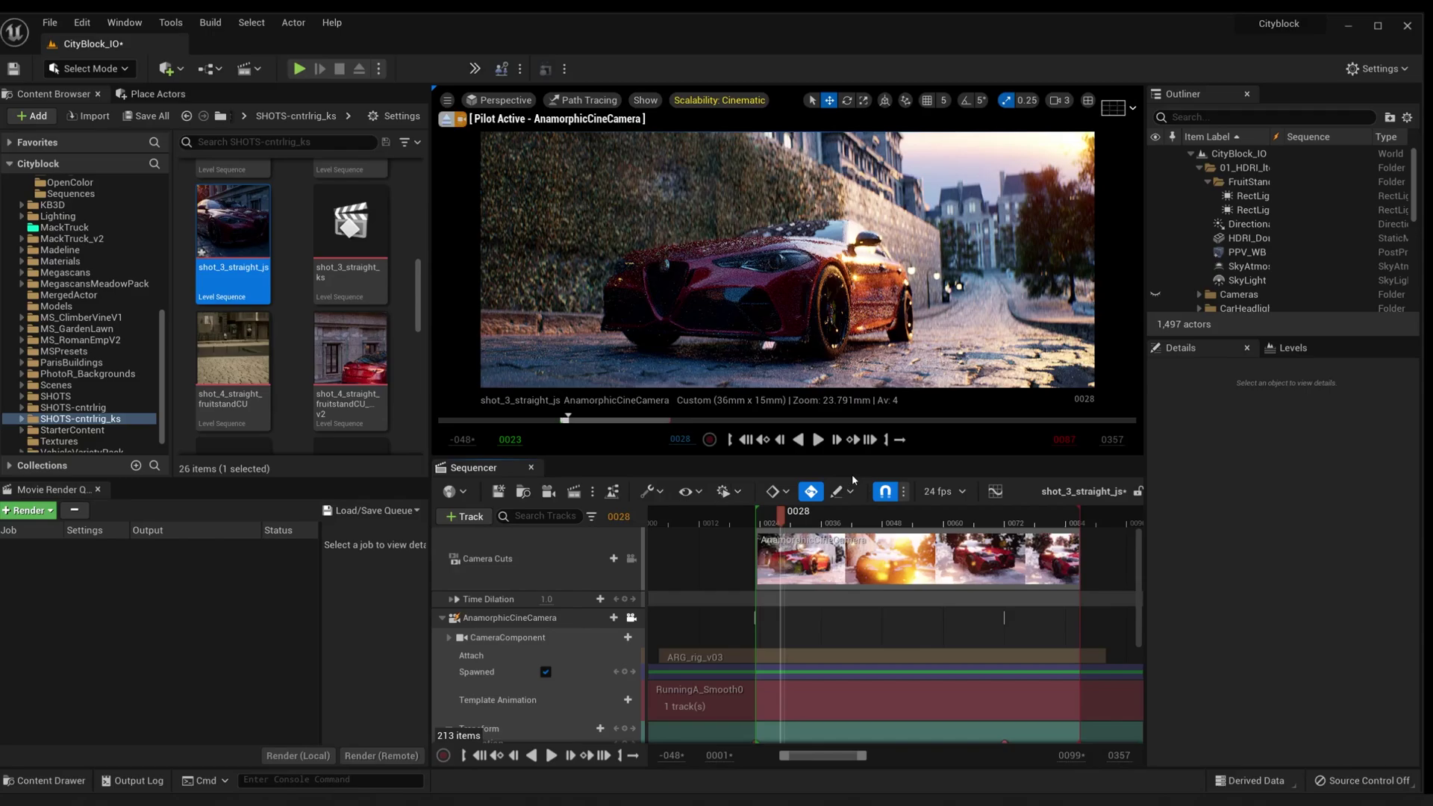
# - Scrub the shot to frame 0044, preview it in Lit, then return to Path Tracing
pyautogui.moveTo(815, 519); pyautogui.dragTo(1006, 519)
pyautogui.click(862, 517)
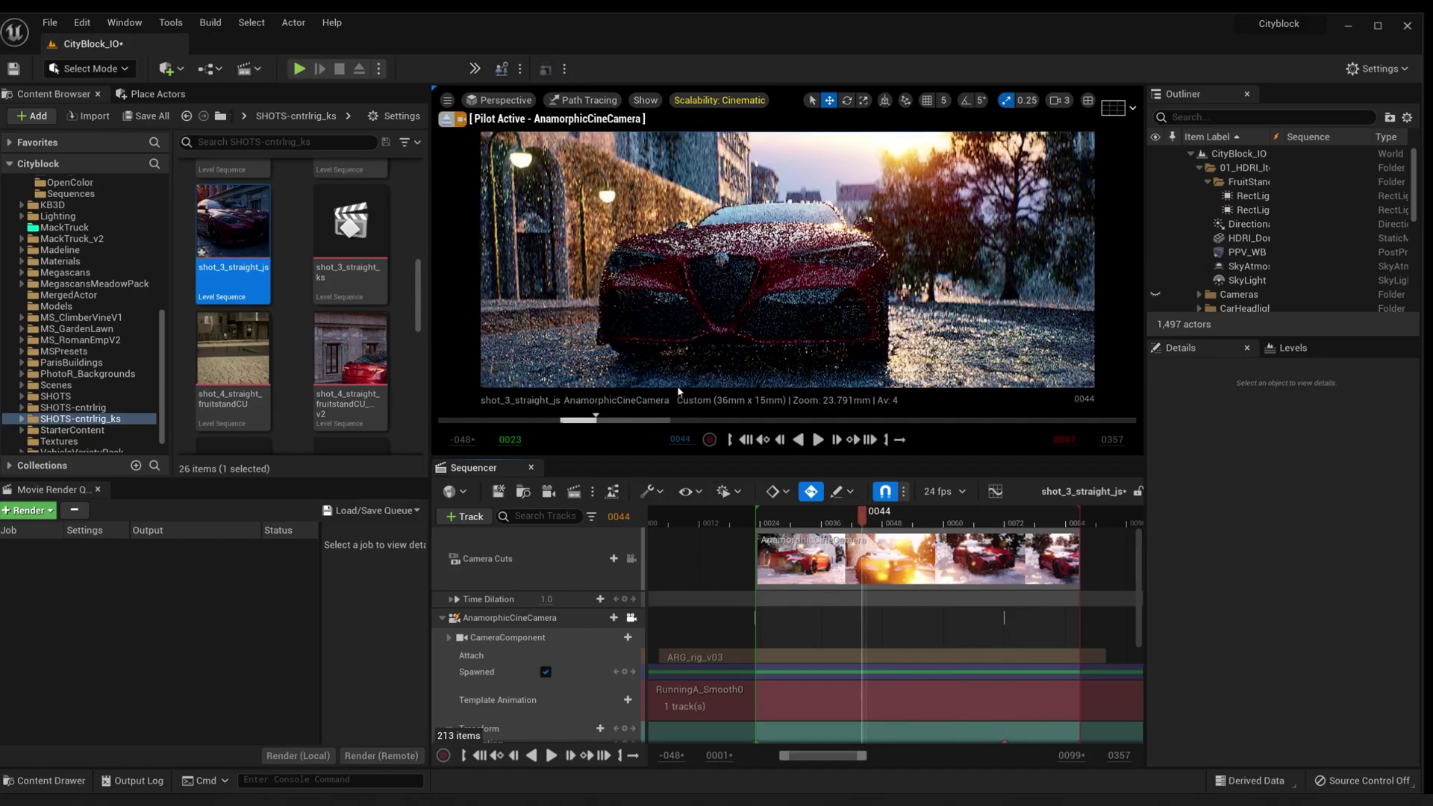
pyautogui.click(589, 101)
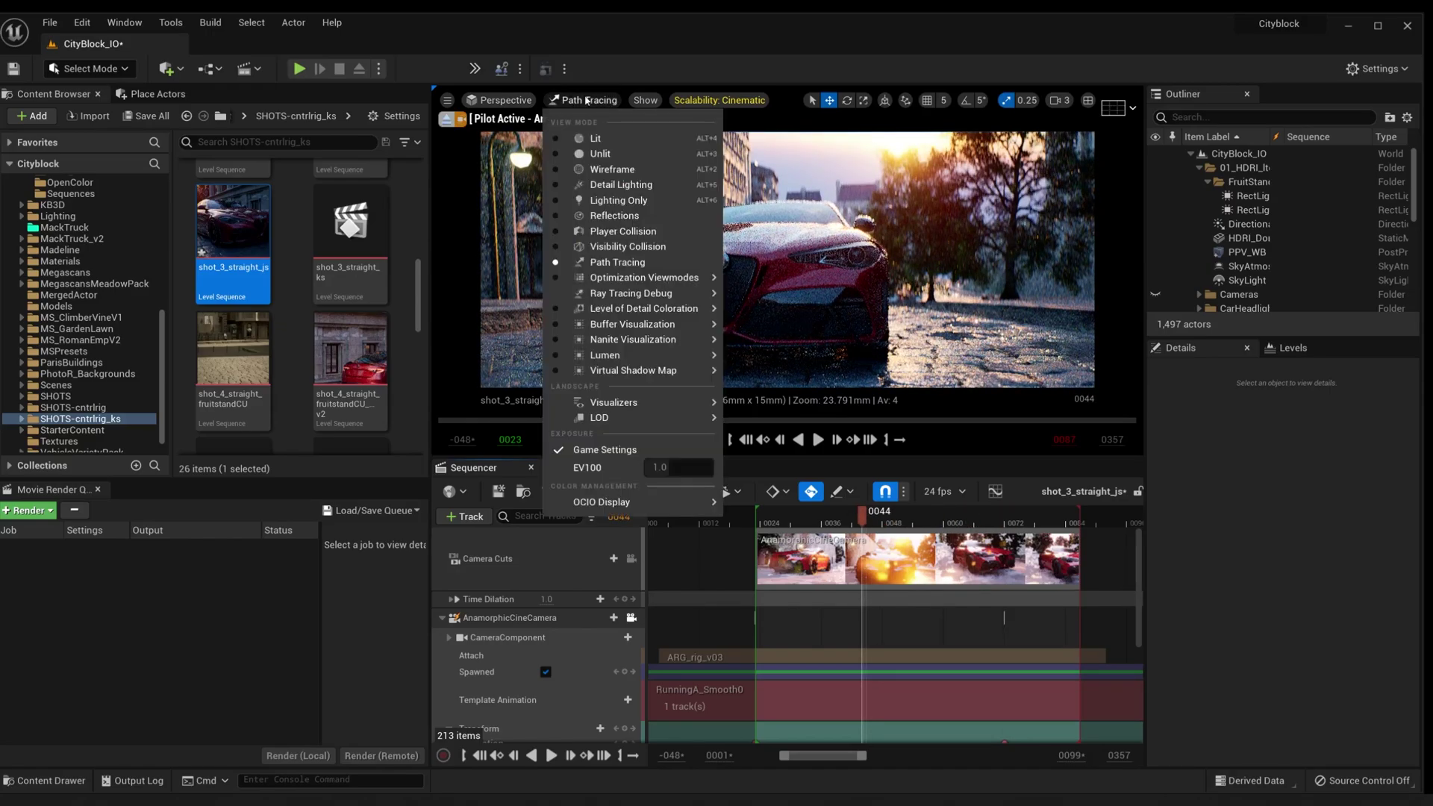
pyautogui.click(593, 138)
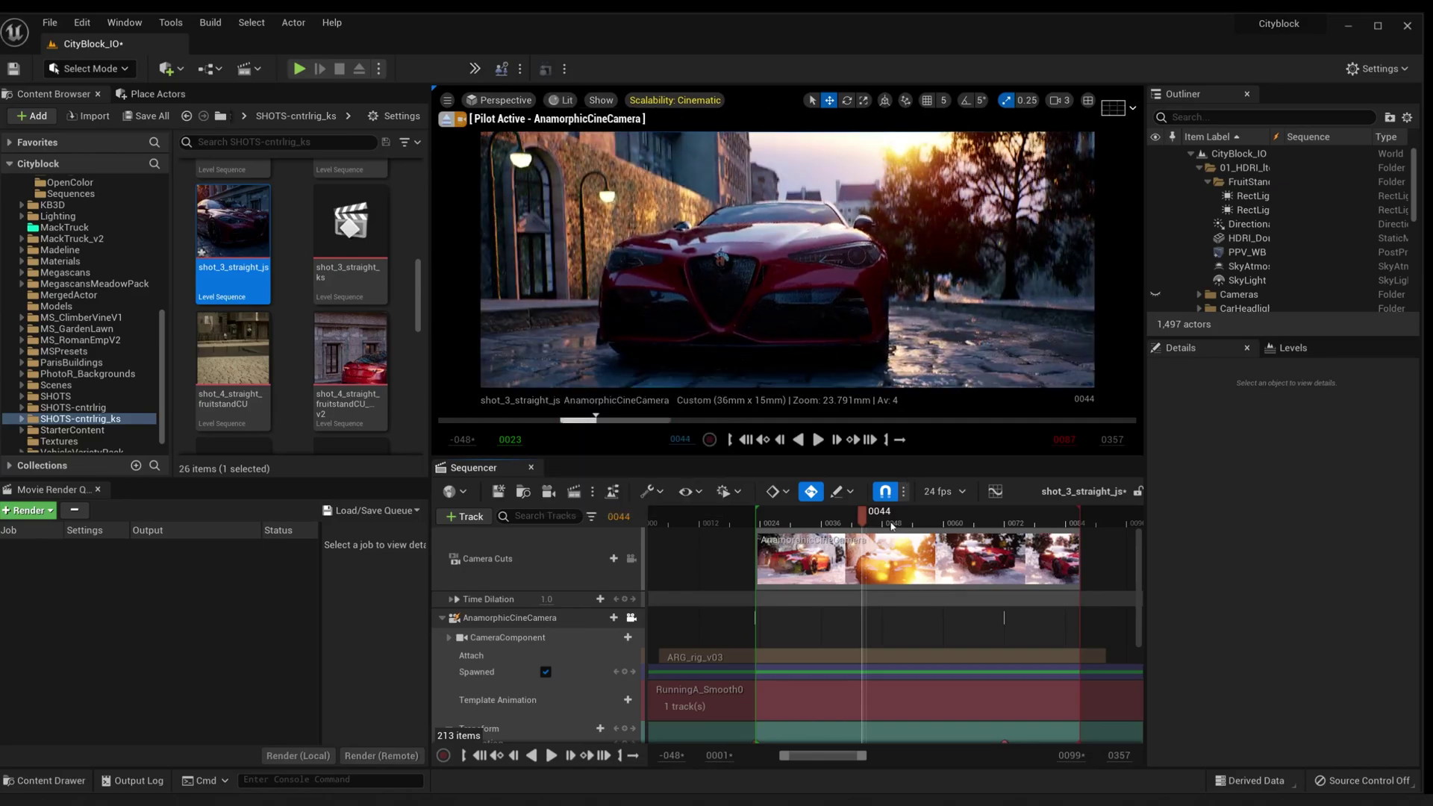
pyautogui.press('space')
pyautogui.press('space')
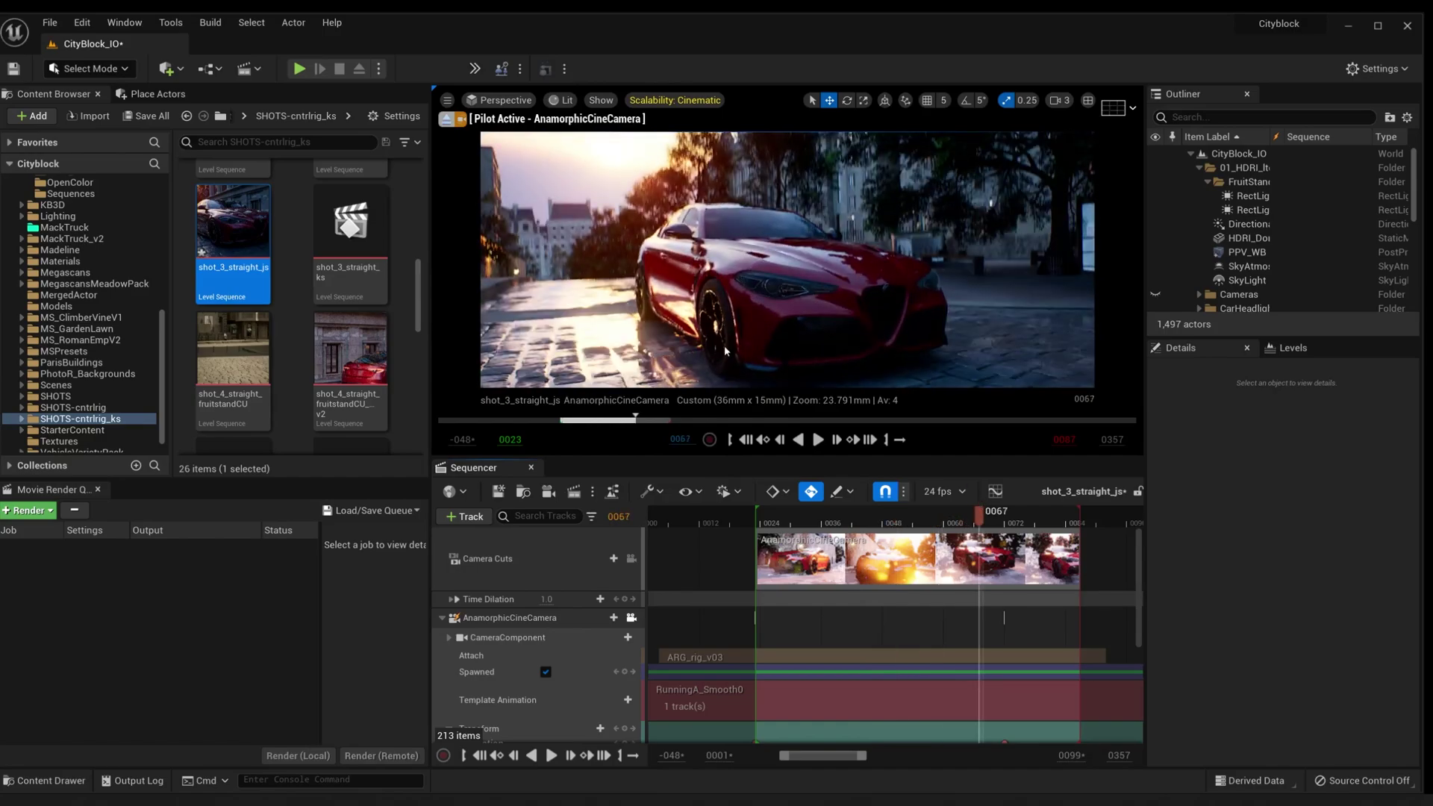
pyautogui.click(569, 102)
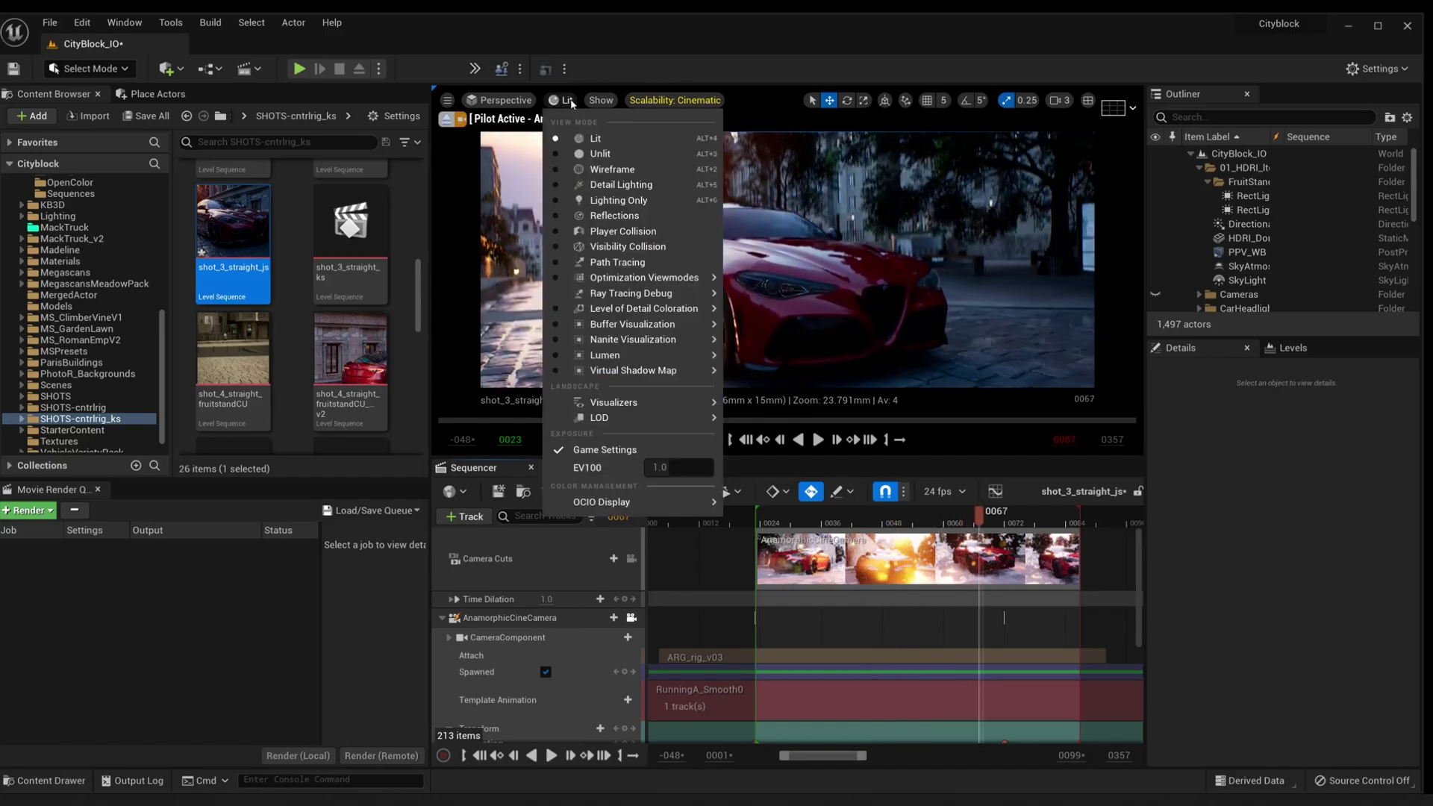
pyautogui.click(618, 262)
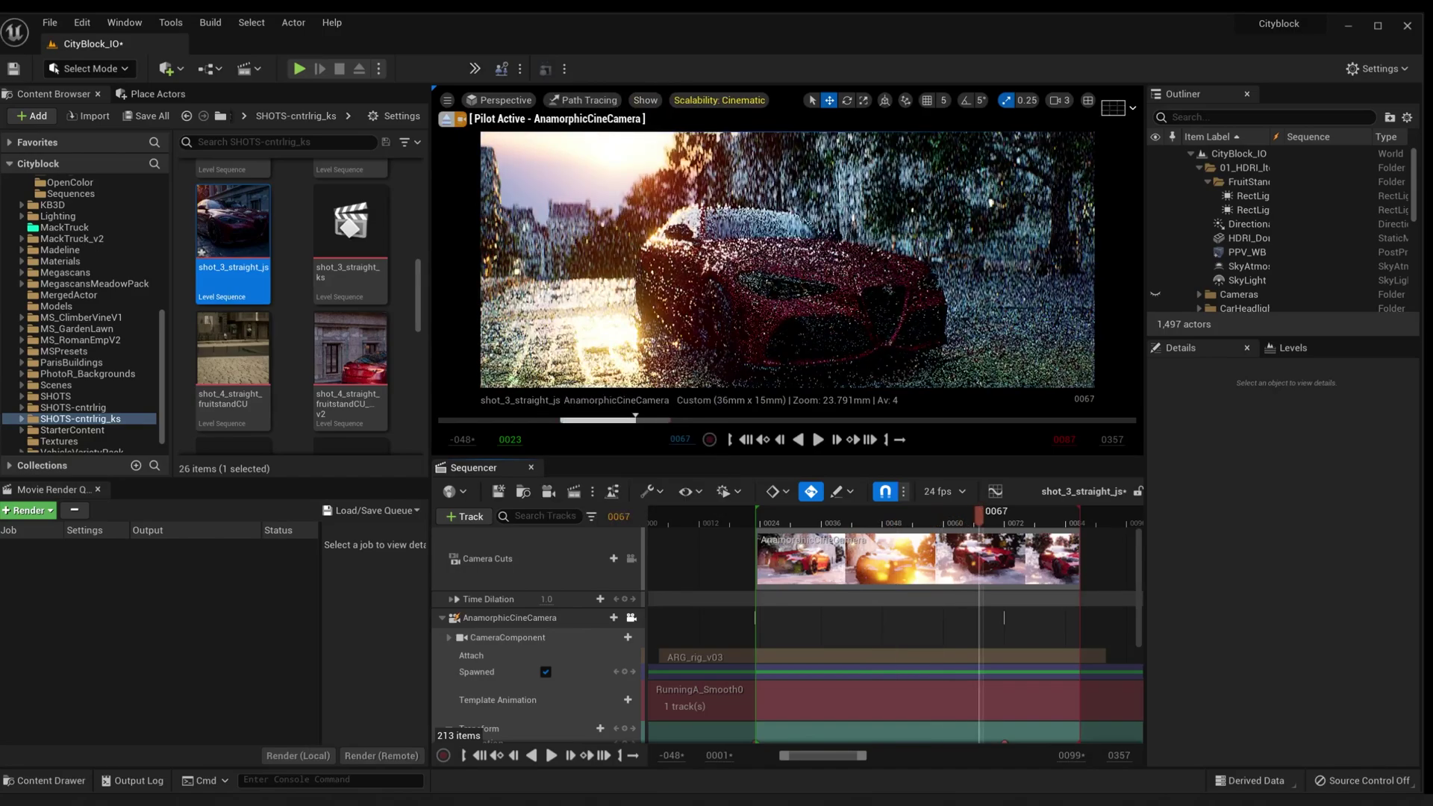
# - Unlock the viewport from Camera Cuts, recheck Lit against Path Tracing, and stop at frame 0060
pyautogui.click(631, 560)
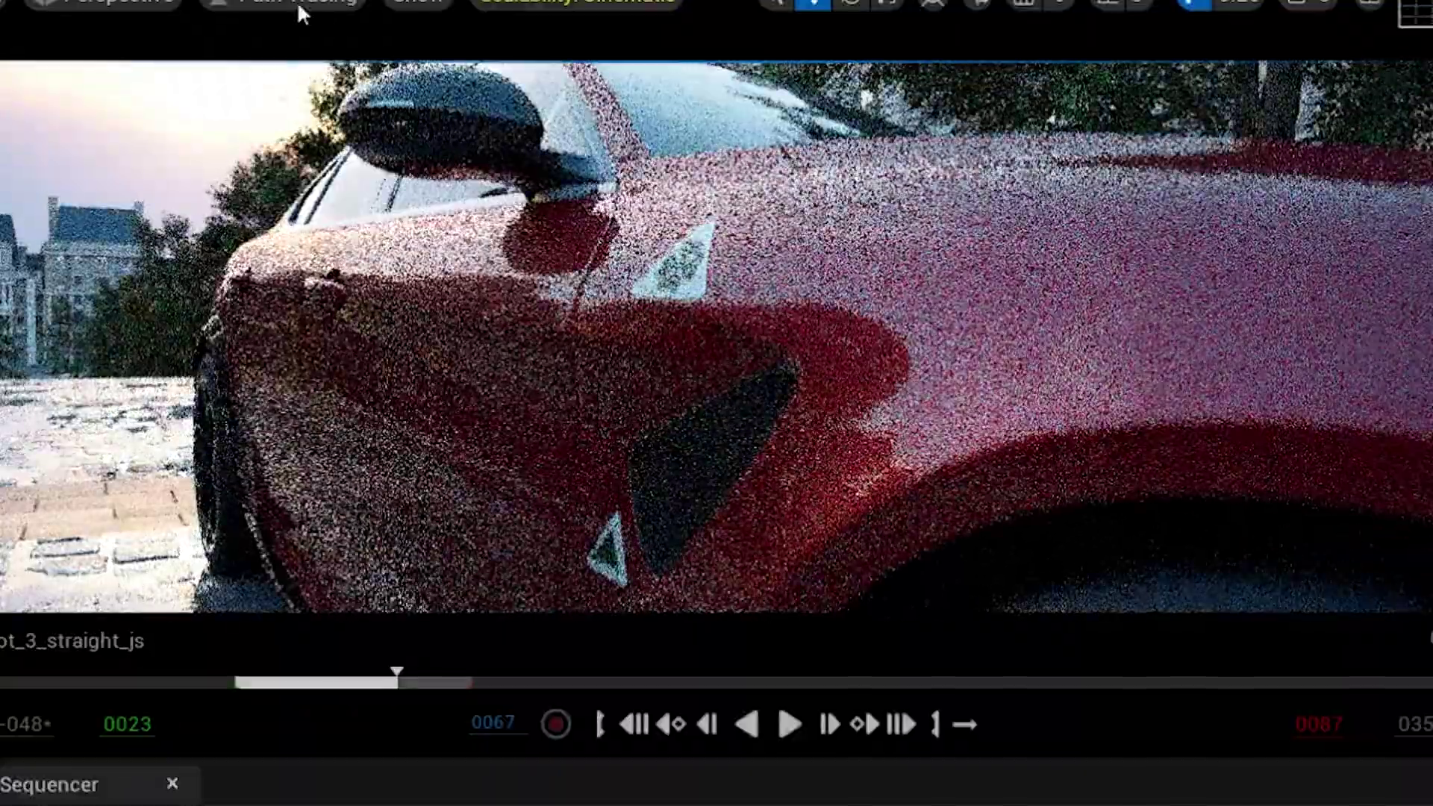
pyautogui.click(301, 13)
pyautogui.press('Escape')
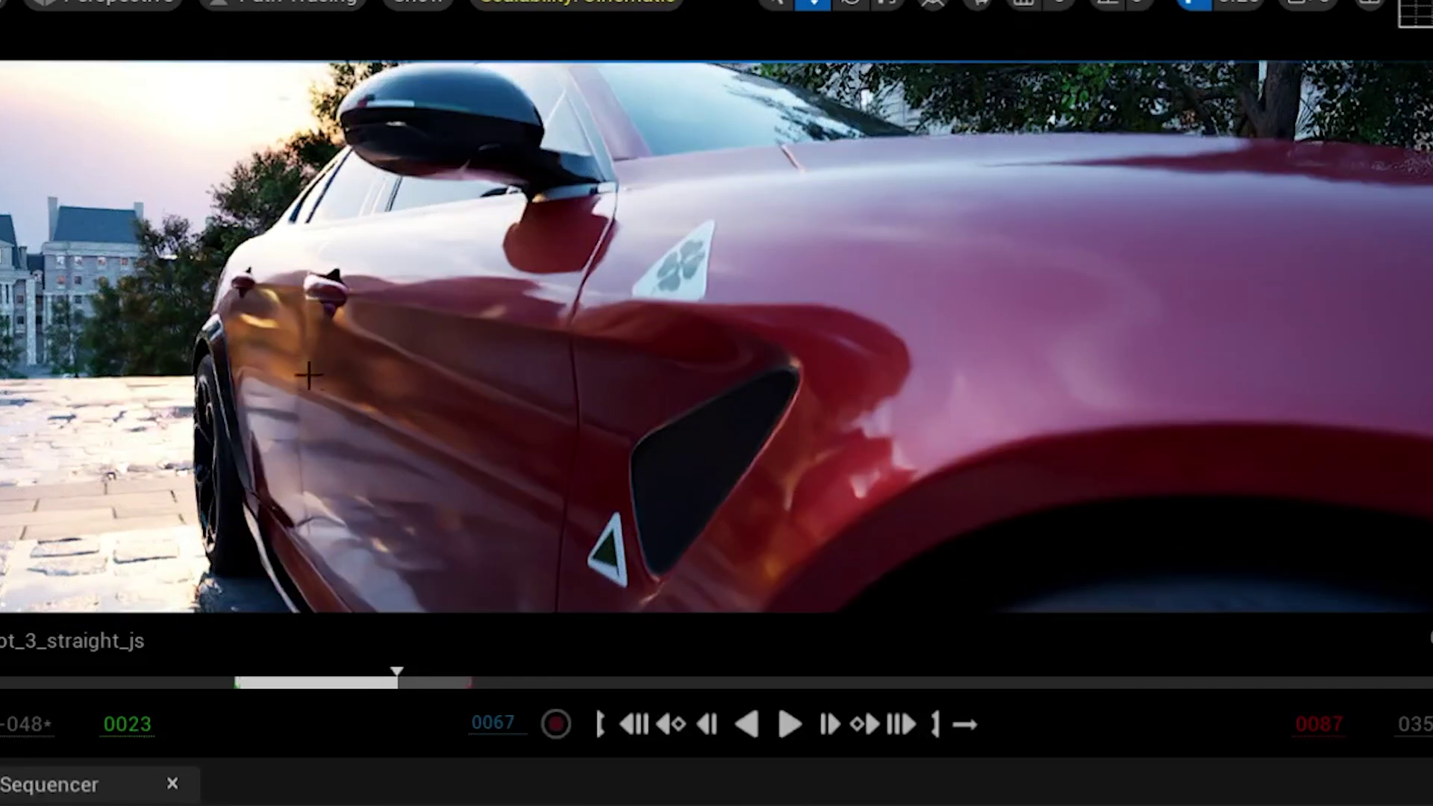
pyautogui.click(351, 7)
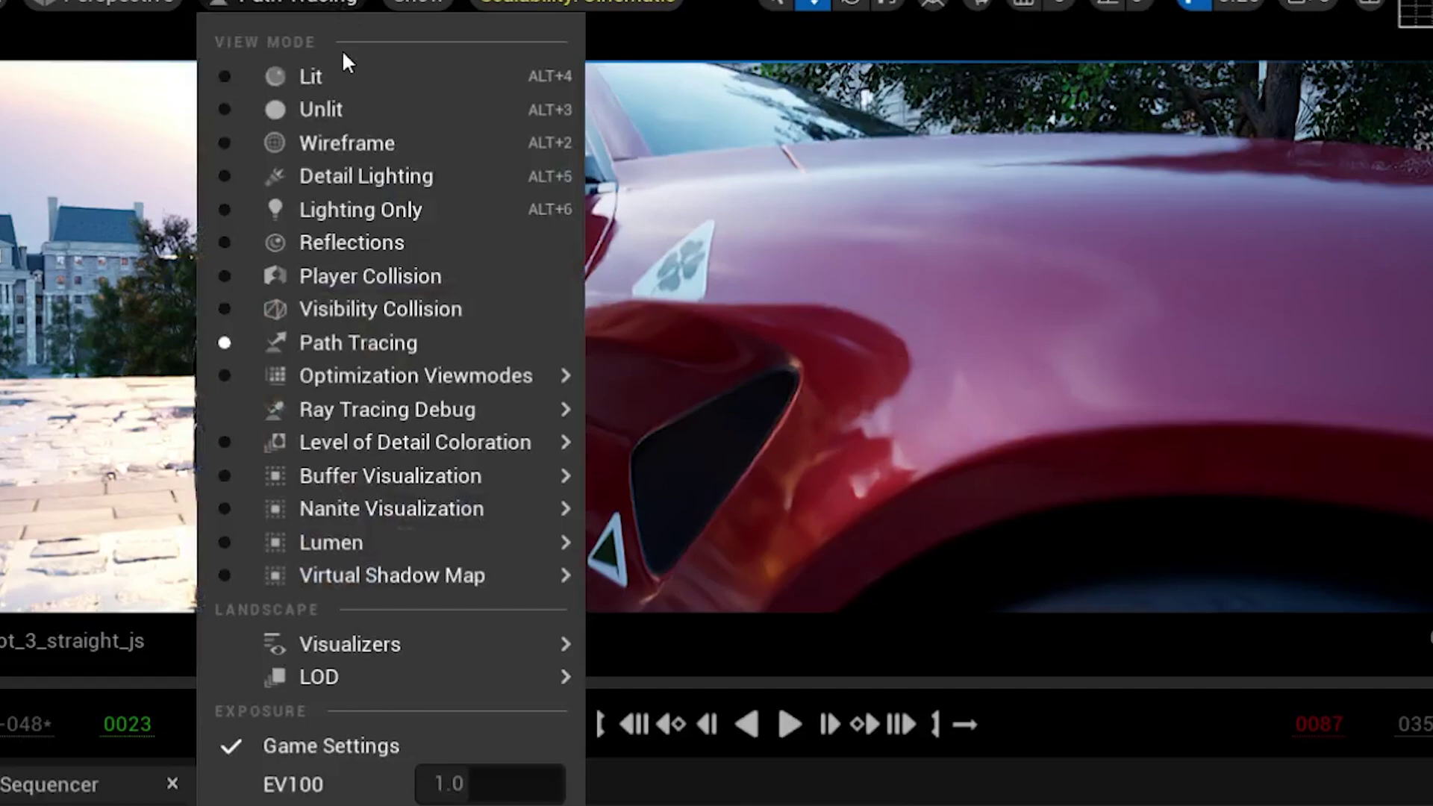
pyautogui.click(338, 76)
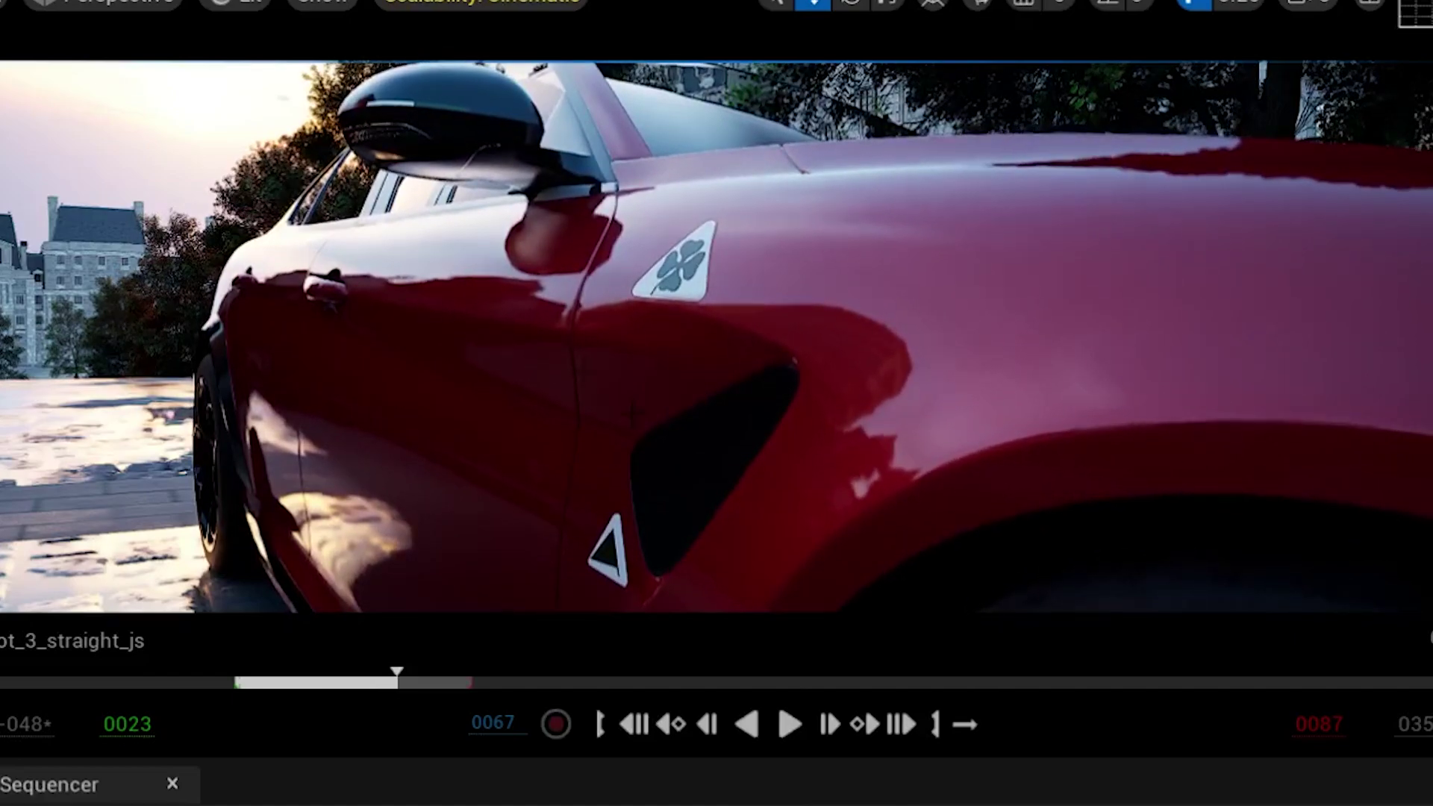
pyautogui.click(231, 4)
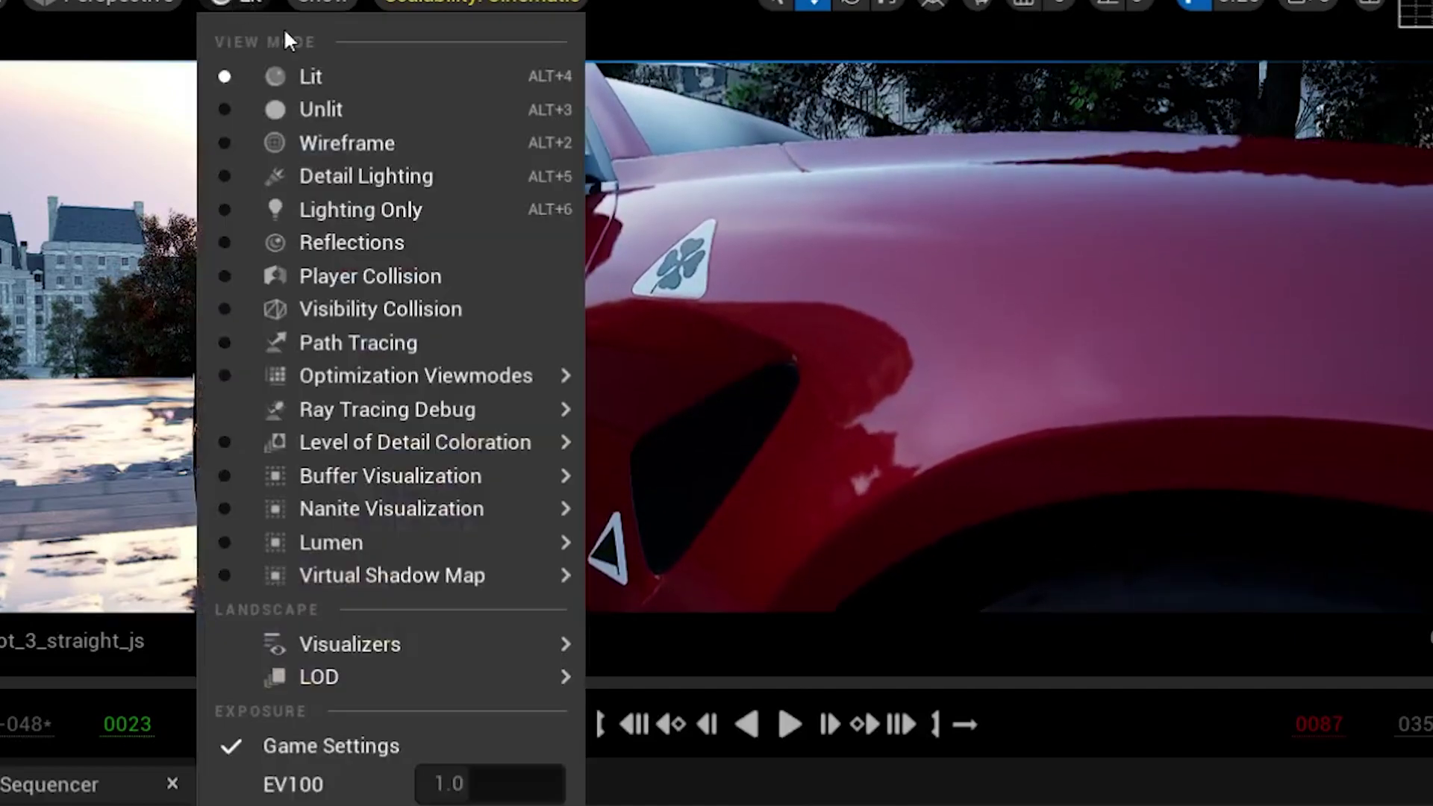
pyautogui.click(387, 342)
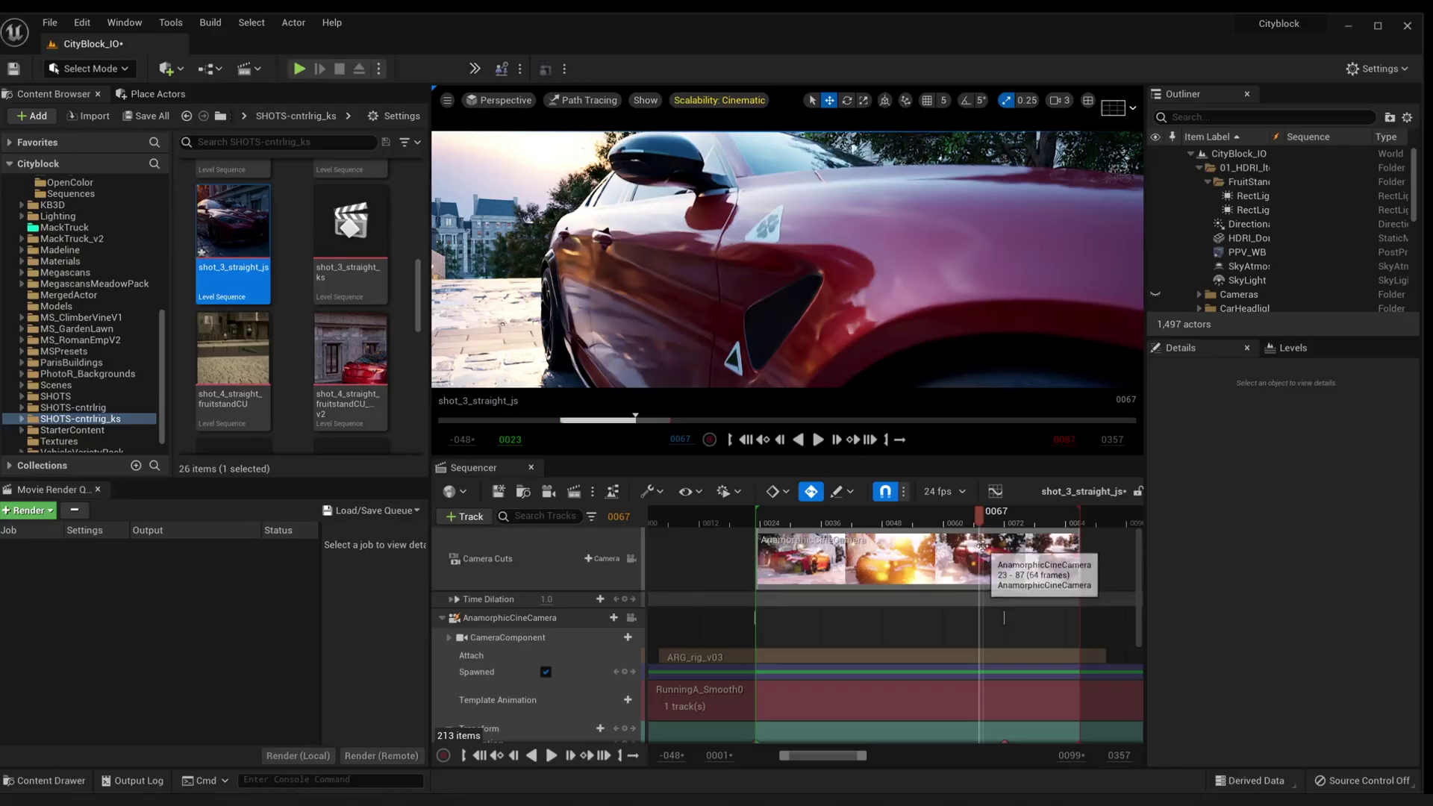
pyautogui.moveTo(973, 517)
pyautogui.mouseDown()
pyautogui.moveTo(985, 517)
pyautogui.moveTo(904, 516)
pyautogui.moveTo(956, 518)
pyautogui.mouseUp()
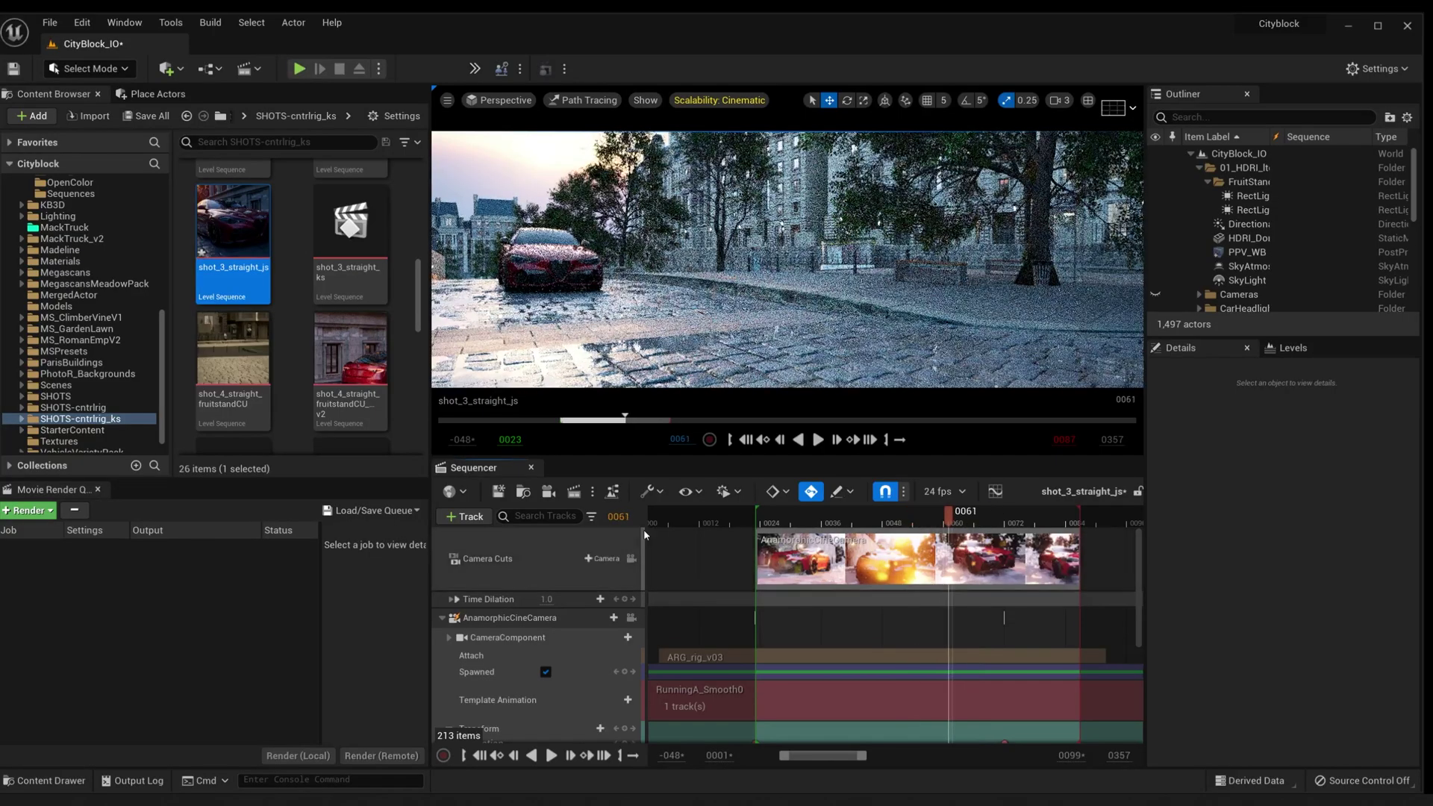
# - Pilot the AnamorphicCineCamera and scrub the shot between frames 0070 and 0041
pyautogui.click(631, 619)
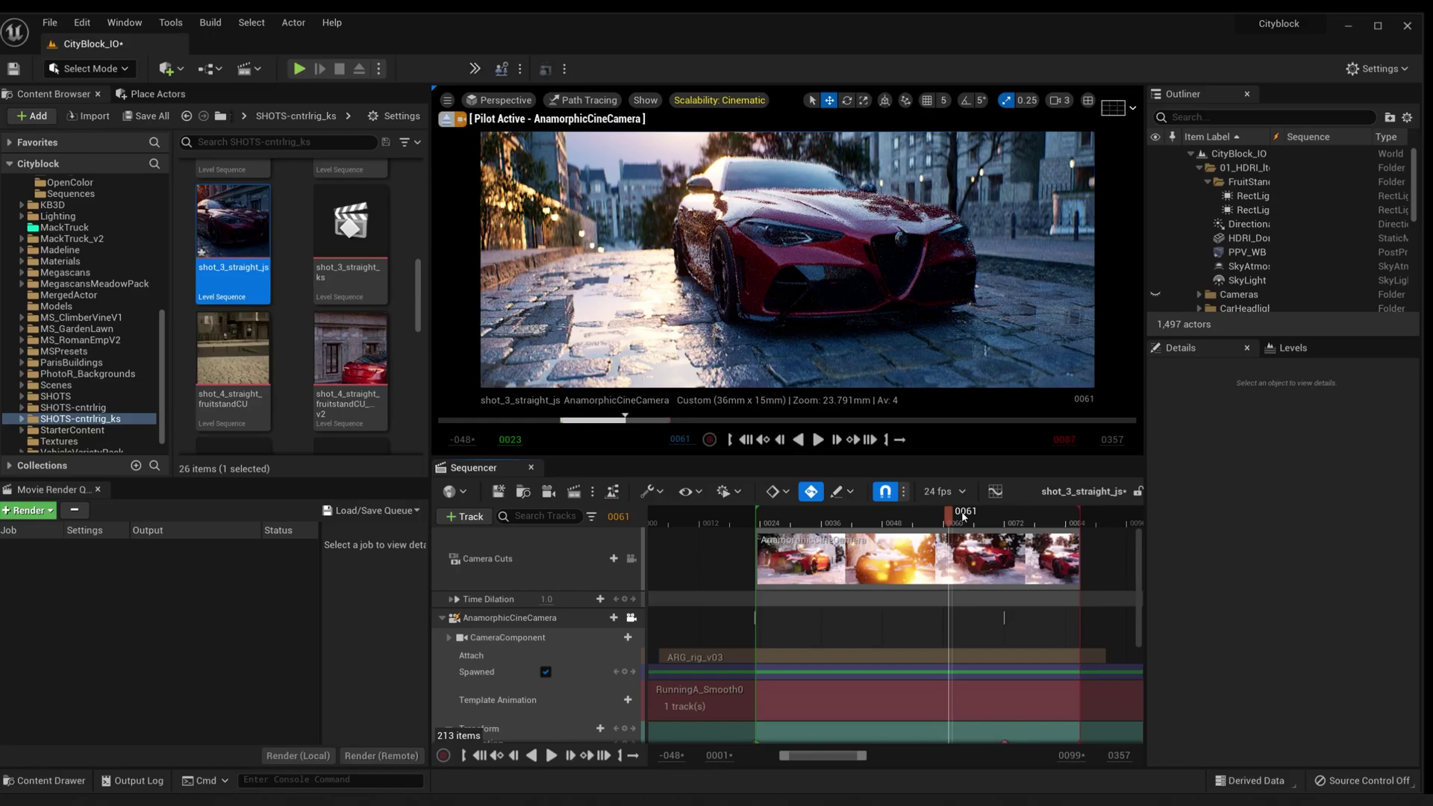
pyautogui.moveTo(963, 517); pyautogui.dragTo(994, 517)
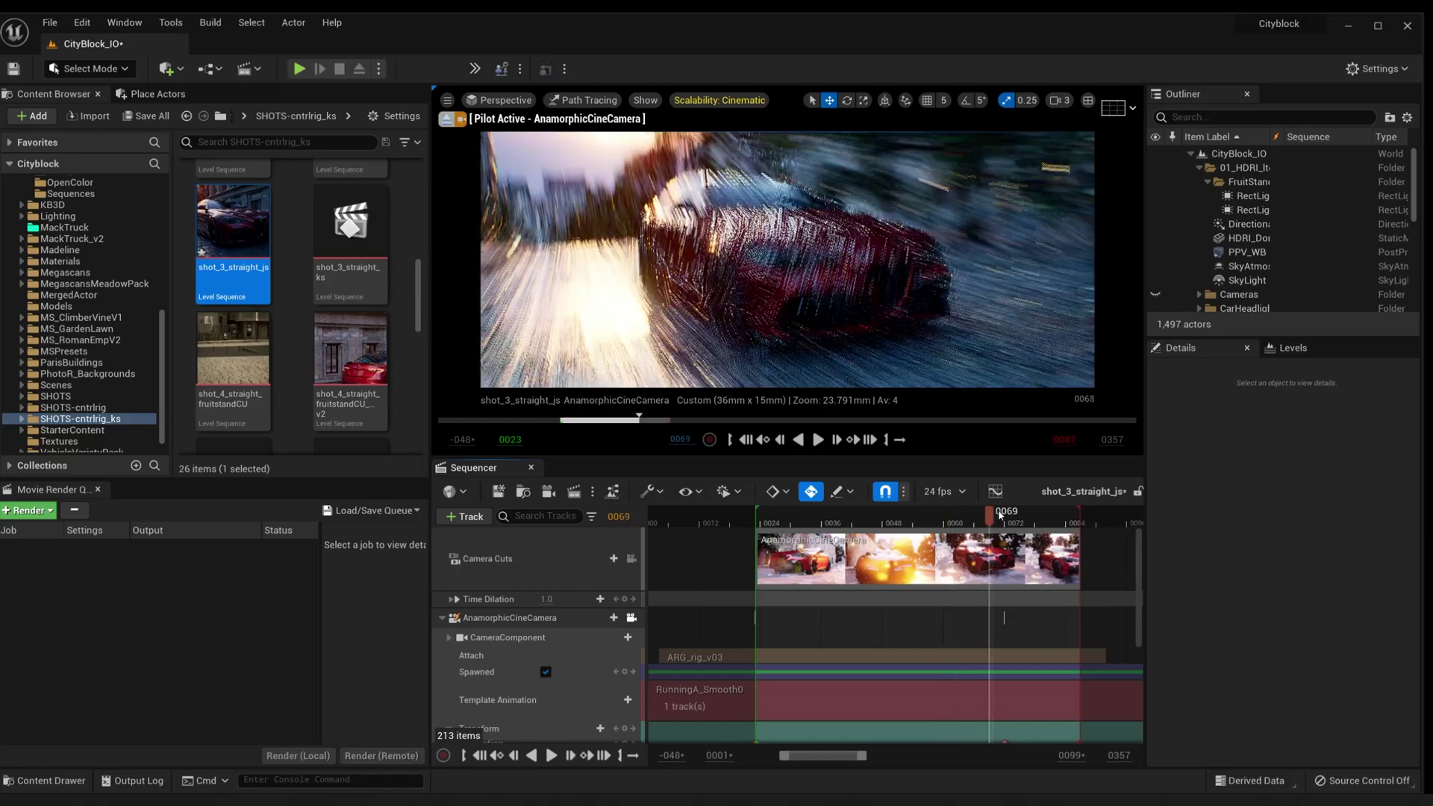
pyautogui.click(847, 517)
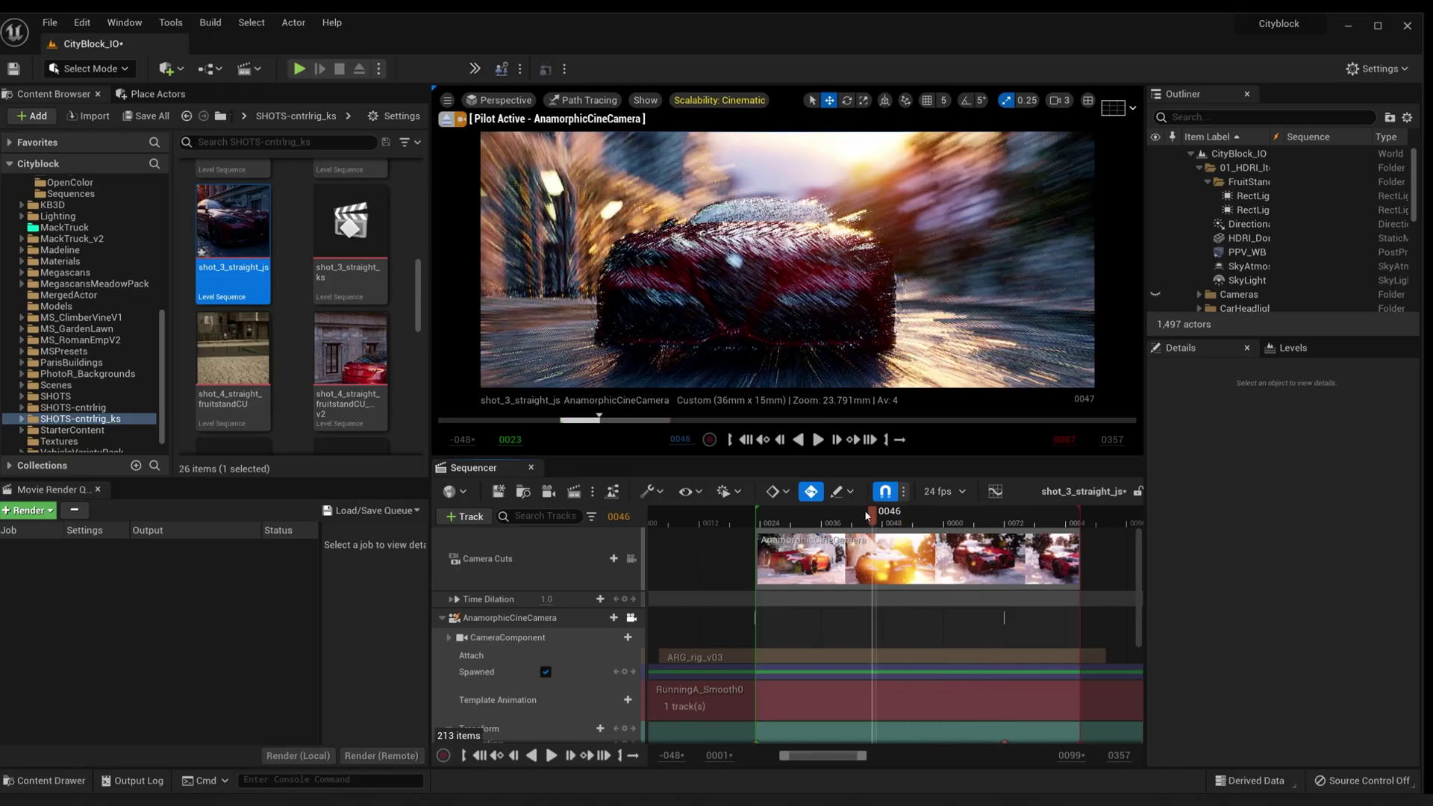
# - Compare Lit and Path Tracing while scrubbing, ending path-traced at frame 0069
pyautogui.click(586, 100)
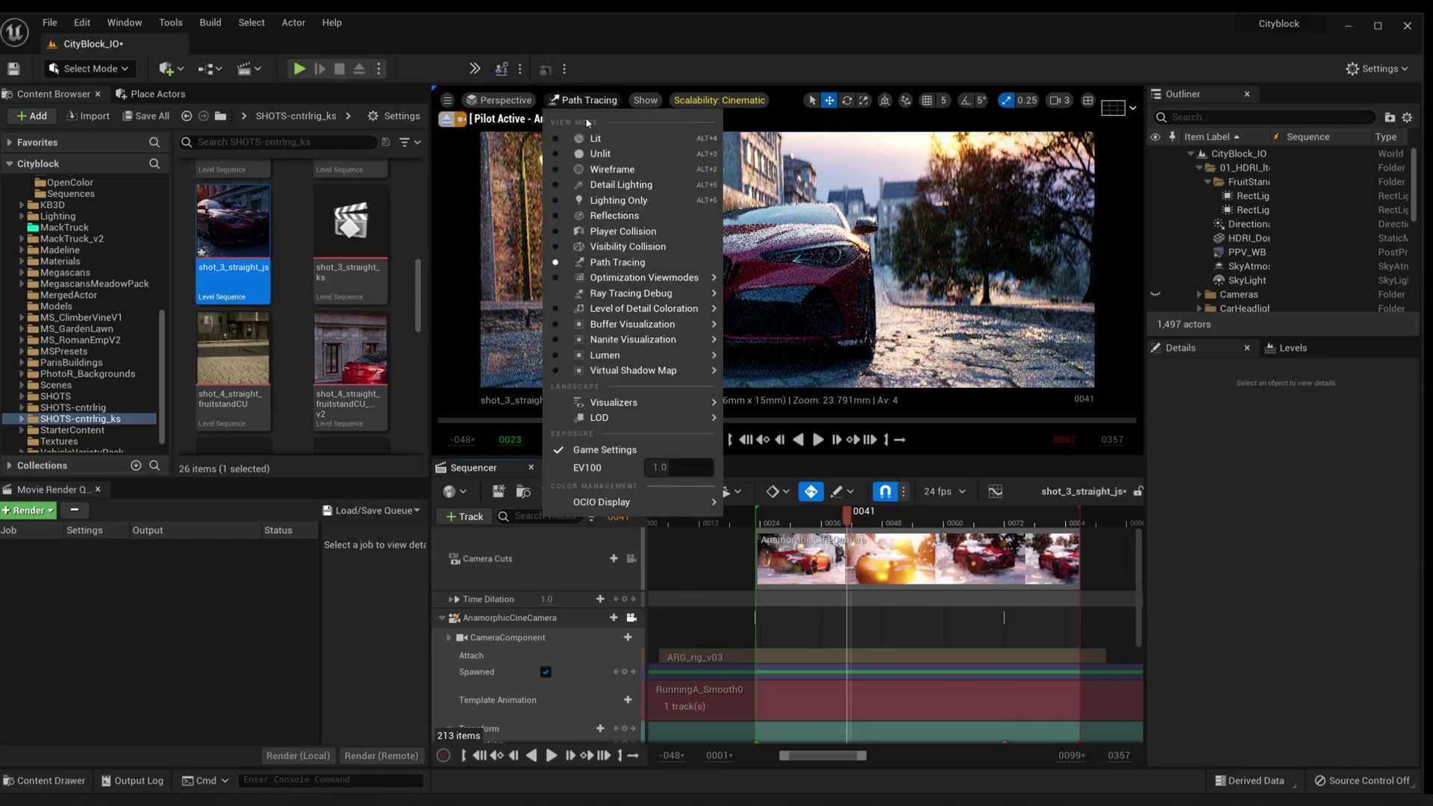
pyautogui.click(579, 141)
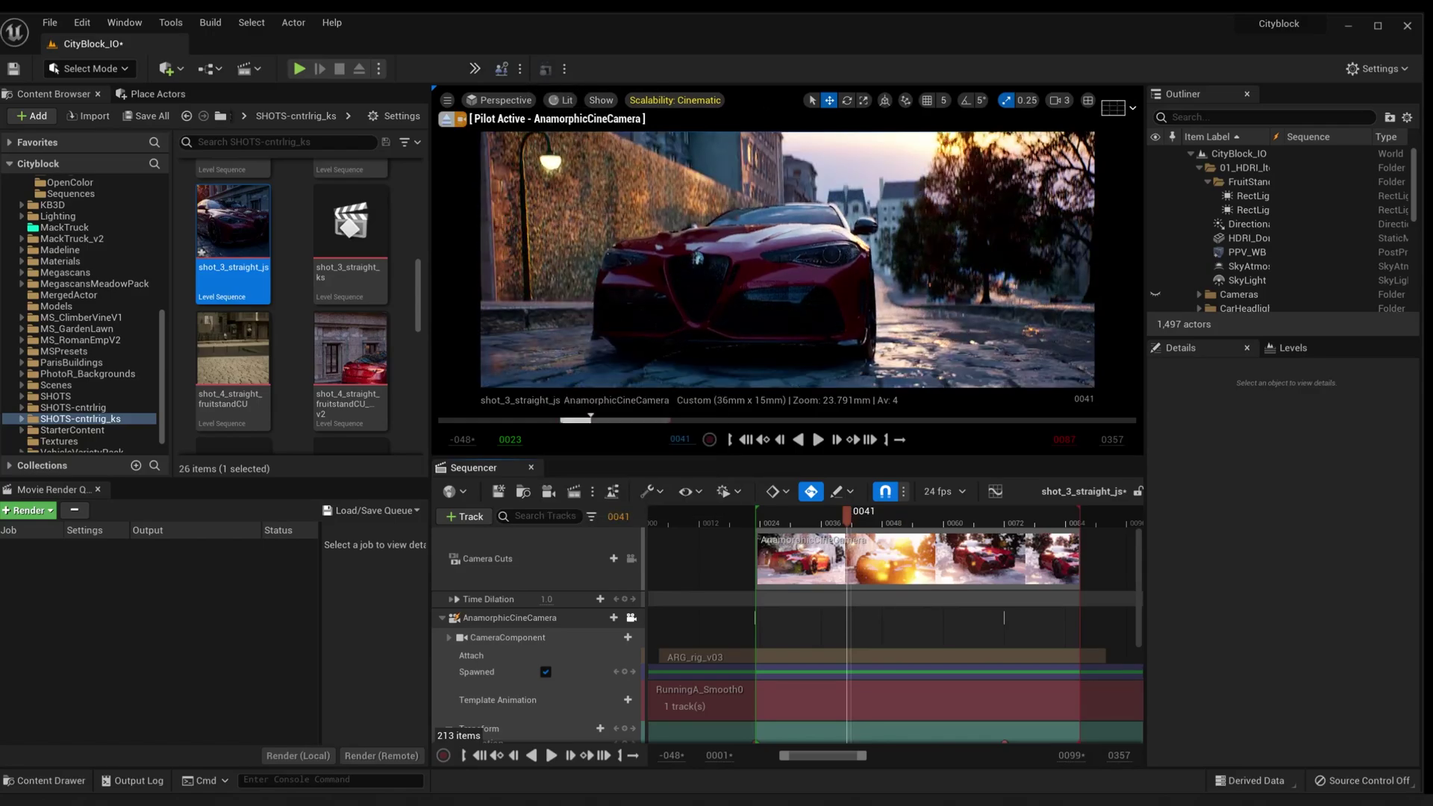
pyautogui.moveTo(848, 512); pyautogui.dragTo(965, 510)
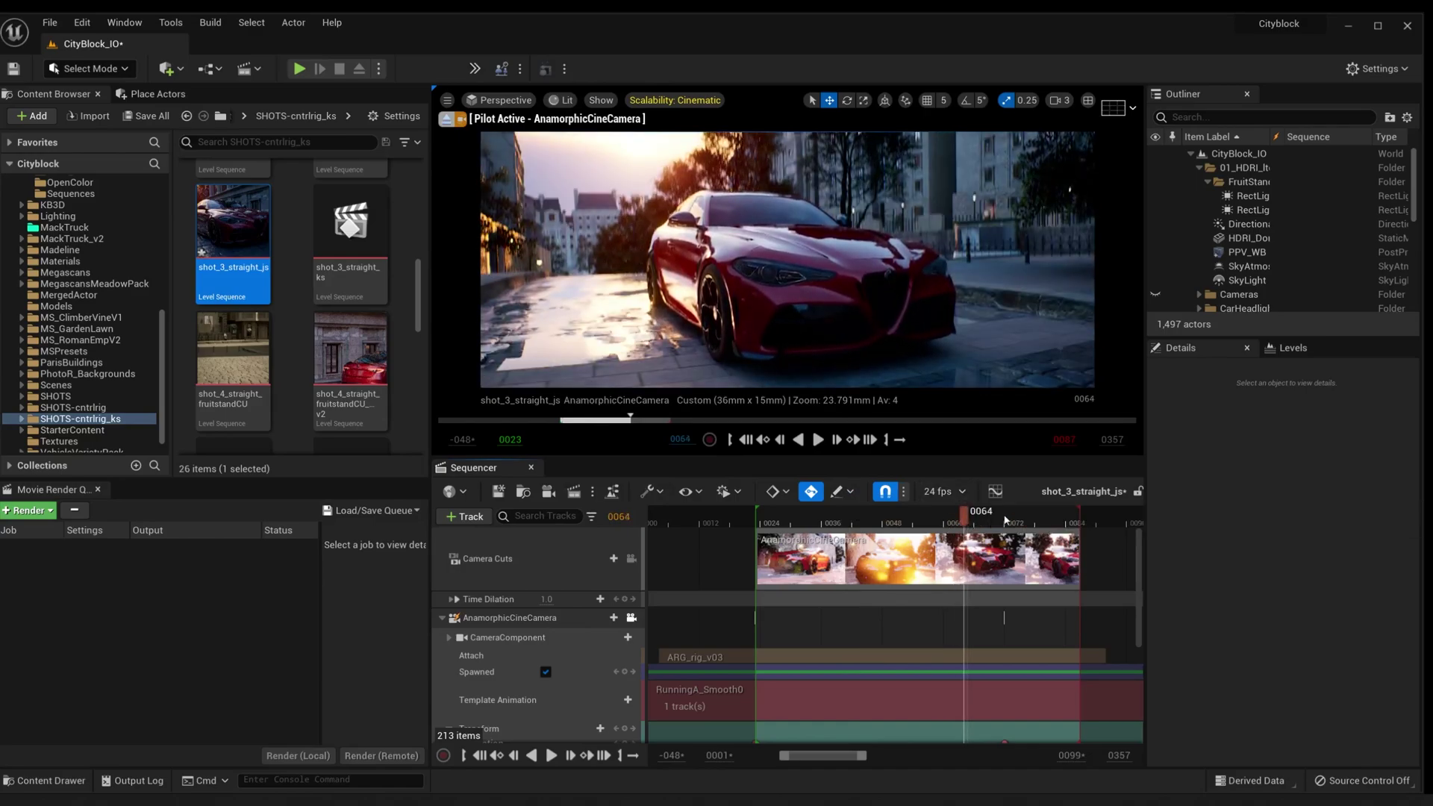
pyautogui.moveTo(1005, 520); pyautogui.dragTo(812, 515)
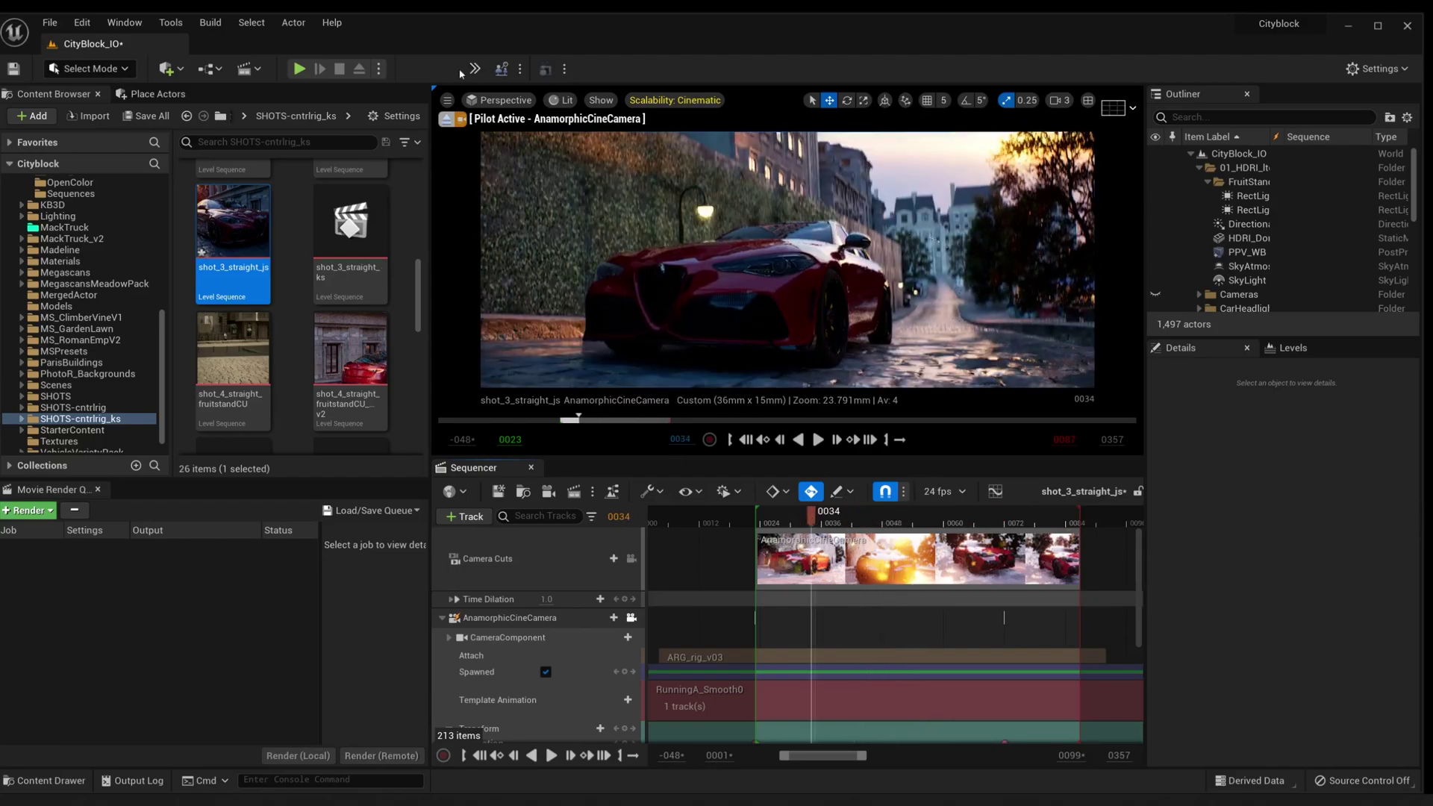
pyautogui.click(561, 100)
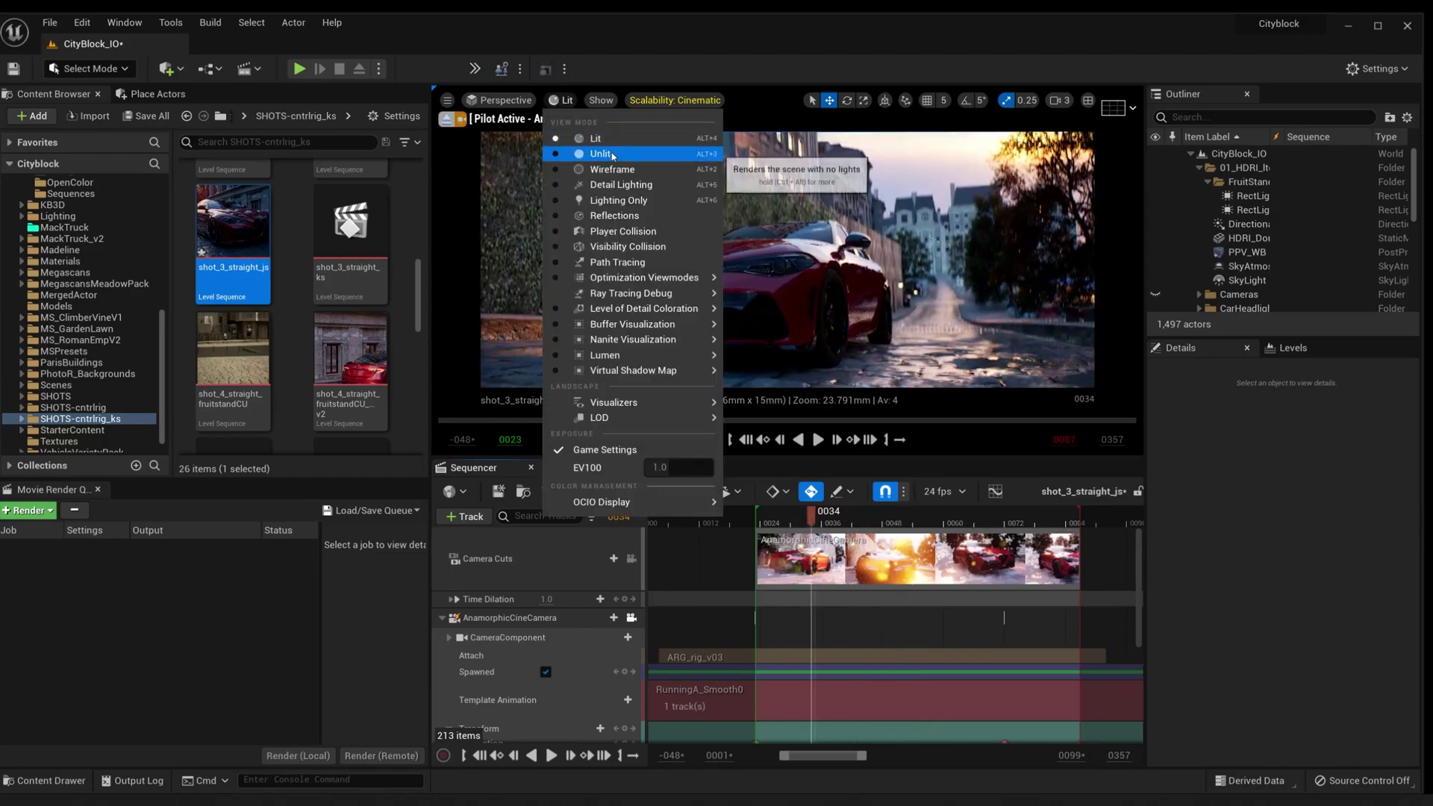
pyautogui.click(619, 263)
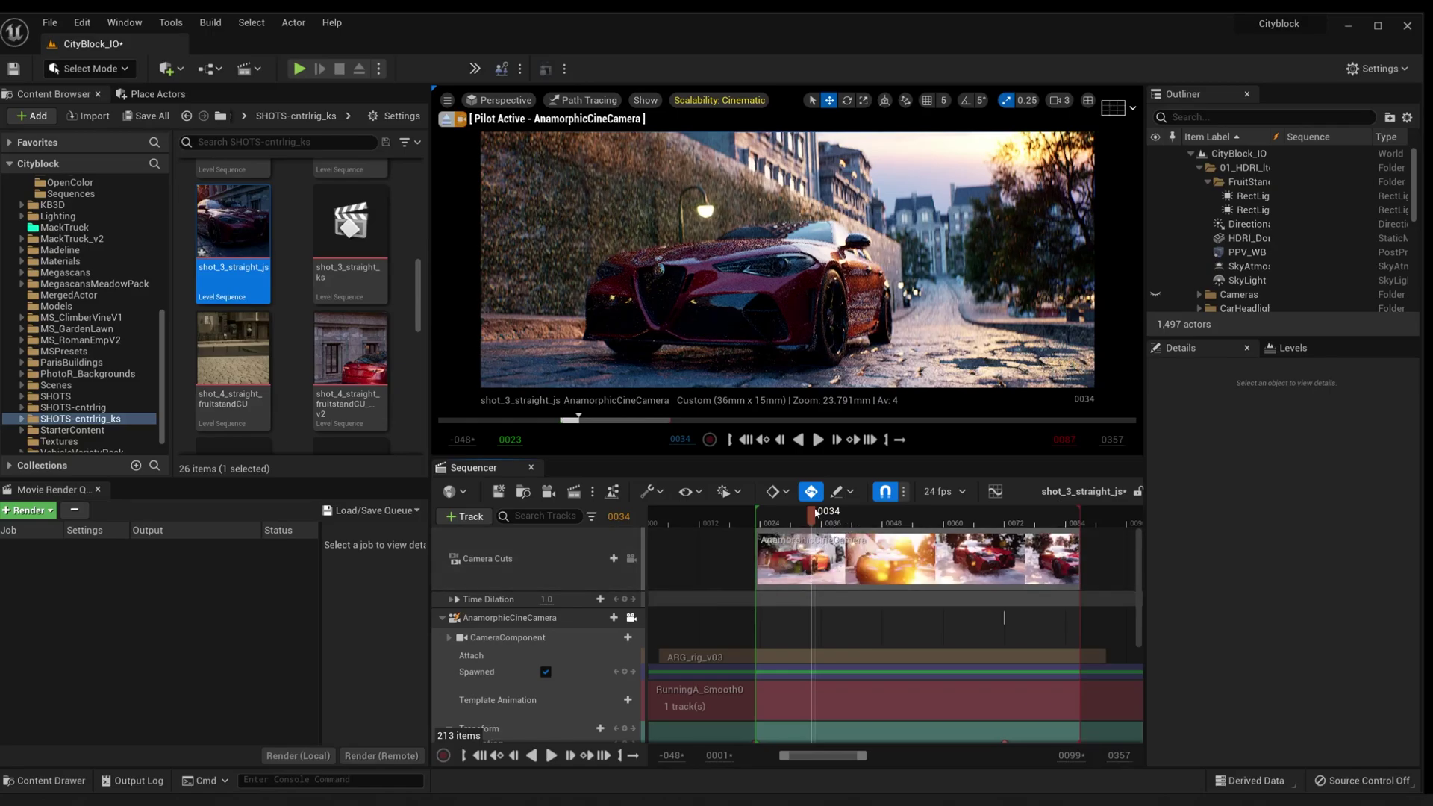
pyautogui.moveTo(849, 517); pyautogui.dragTo(989, 514)
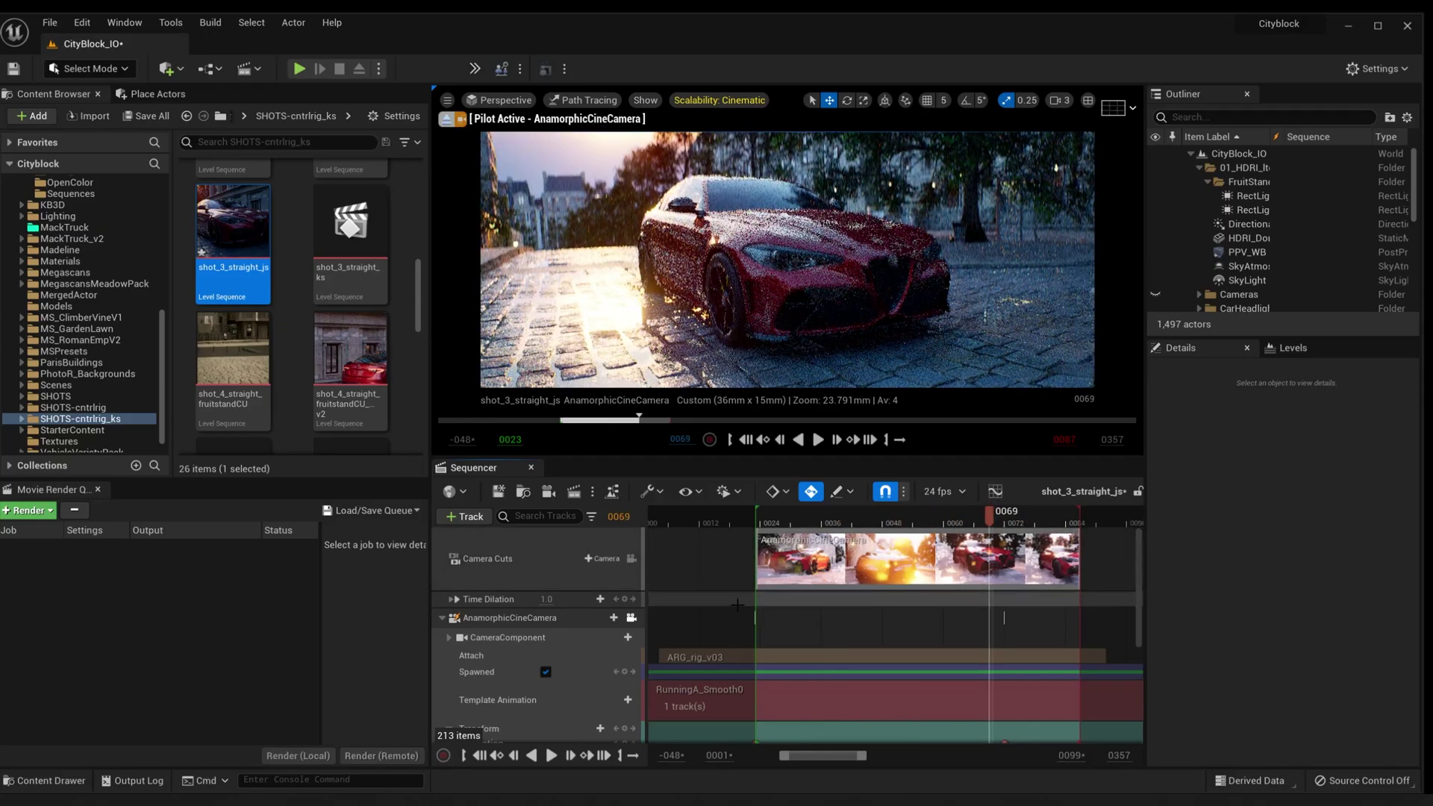
# - With the AnamorphicCineCamera track selected, run r.PathTracing.ProgressDisplay 1 from the console
pyautogui.click(509, 573)
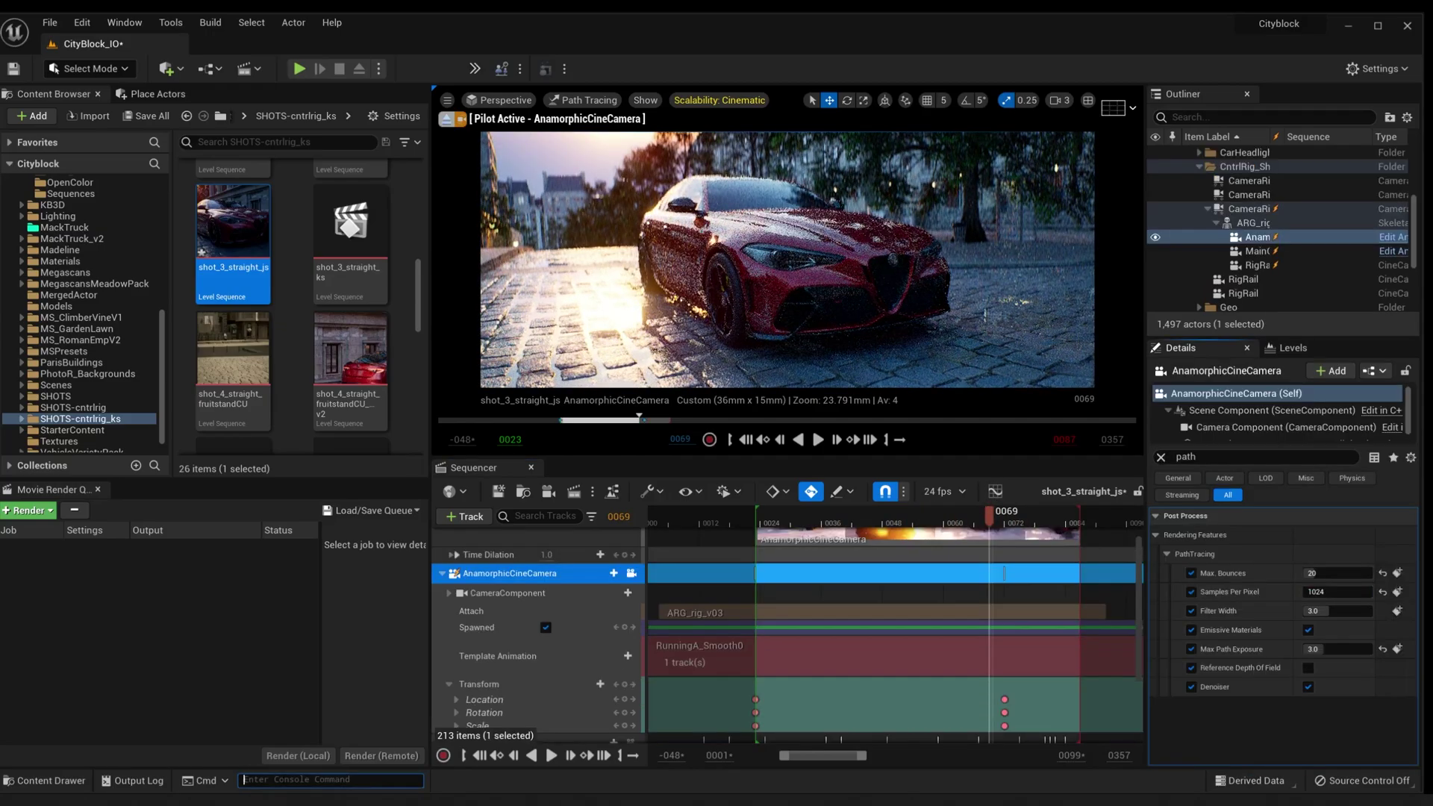
pyautogui.press('Up')
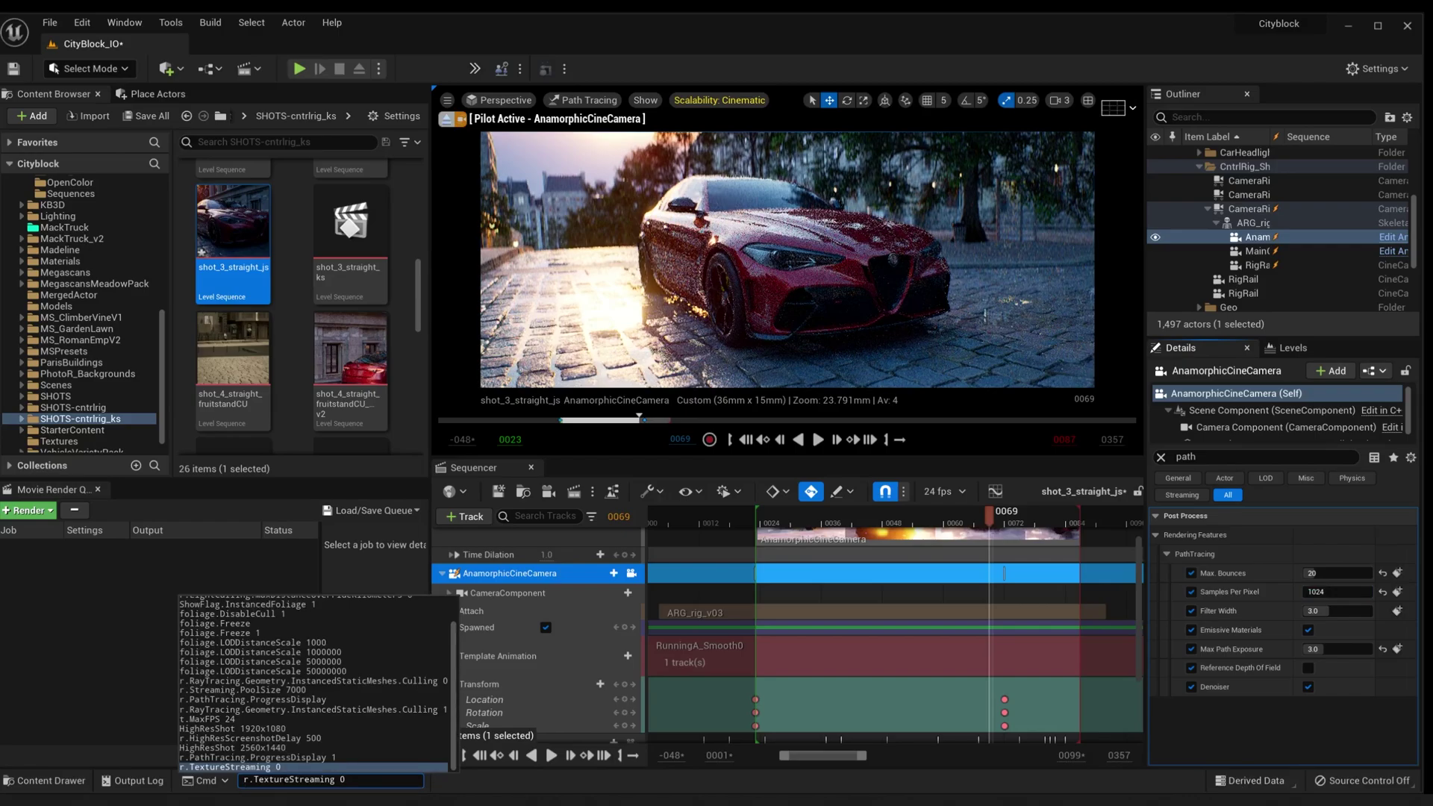
pyautogui.press('Up')
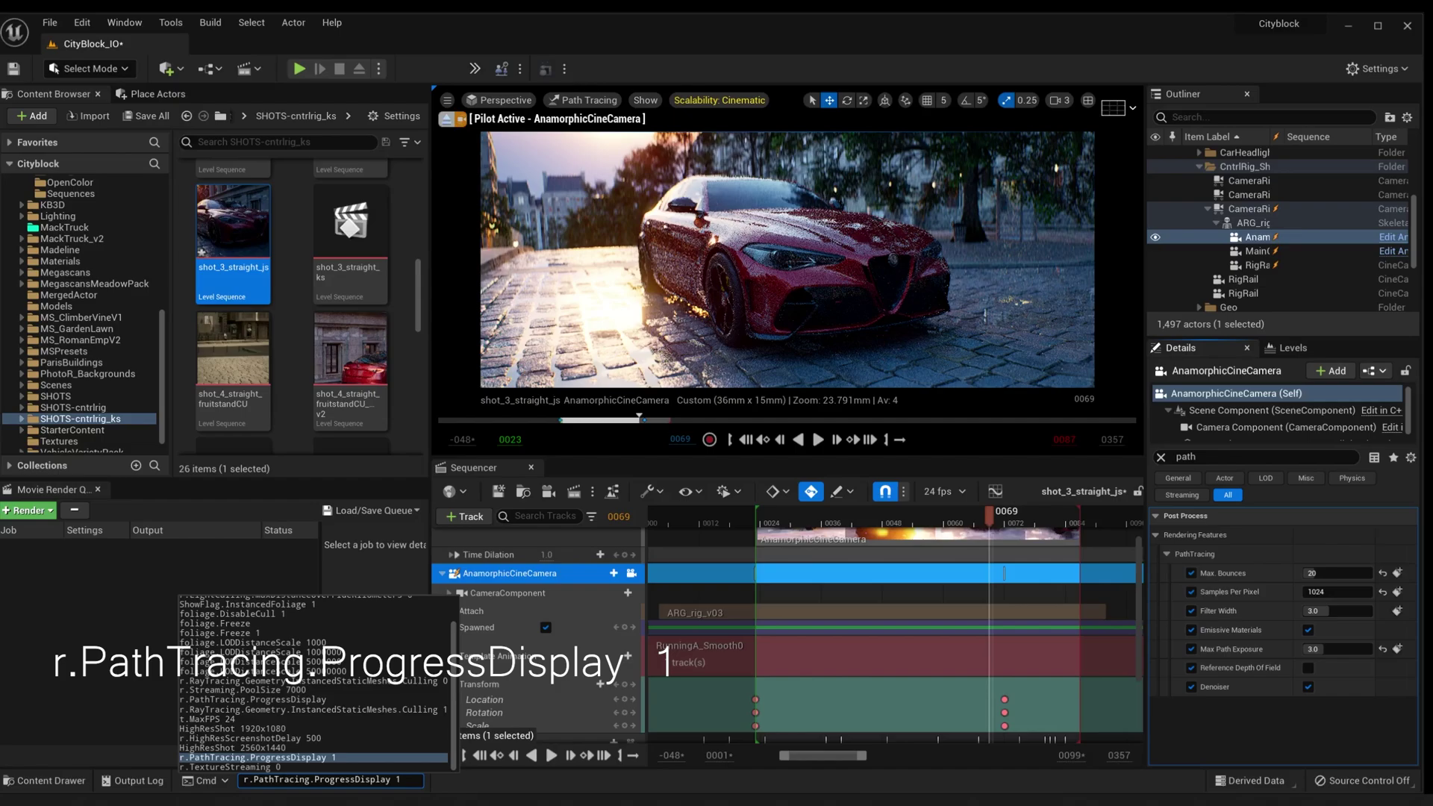
pyautogui.press('Return')
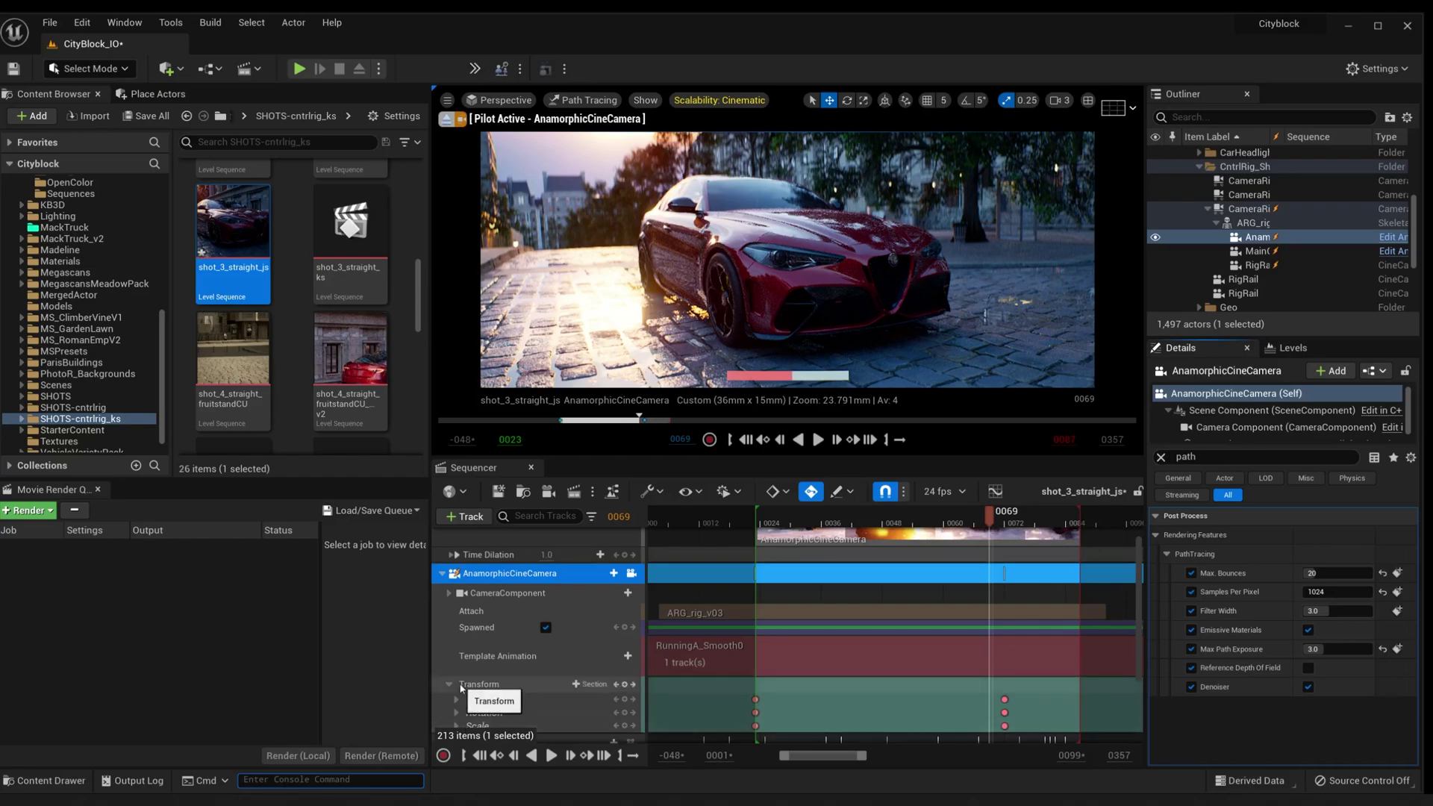
pyautogui.press('Up')
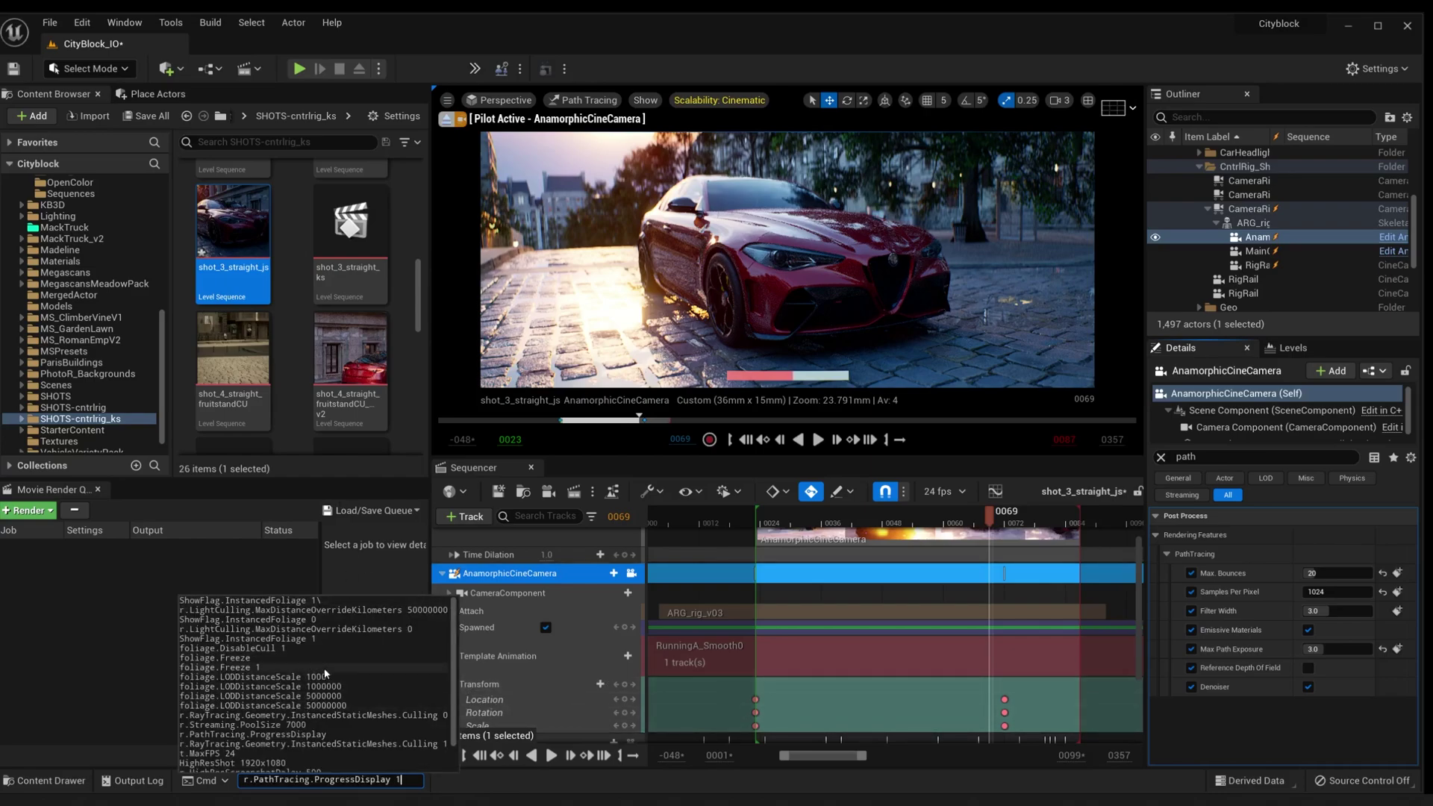
pyautogui.scroll(-2, 303, 700)
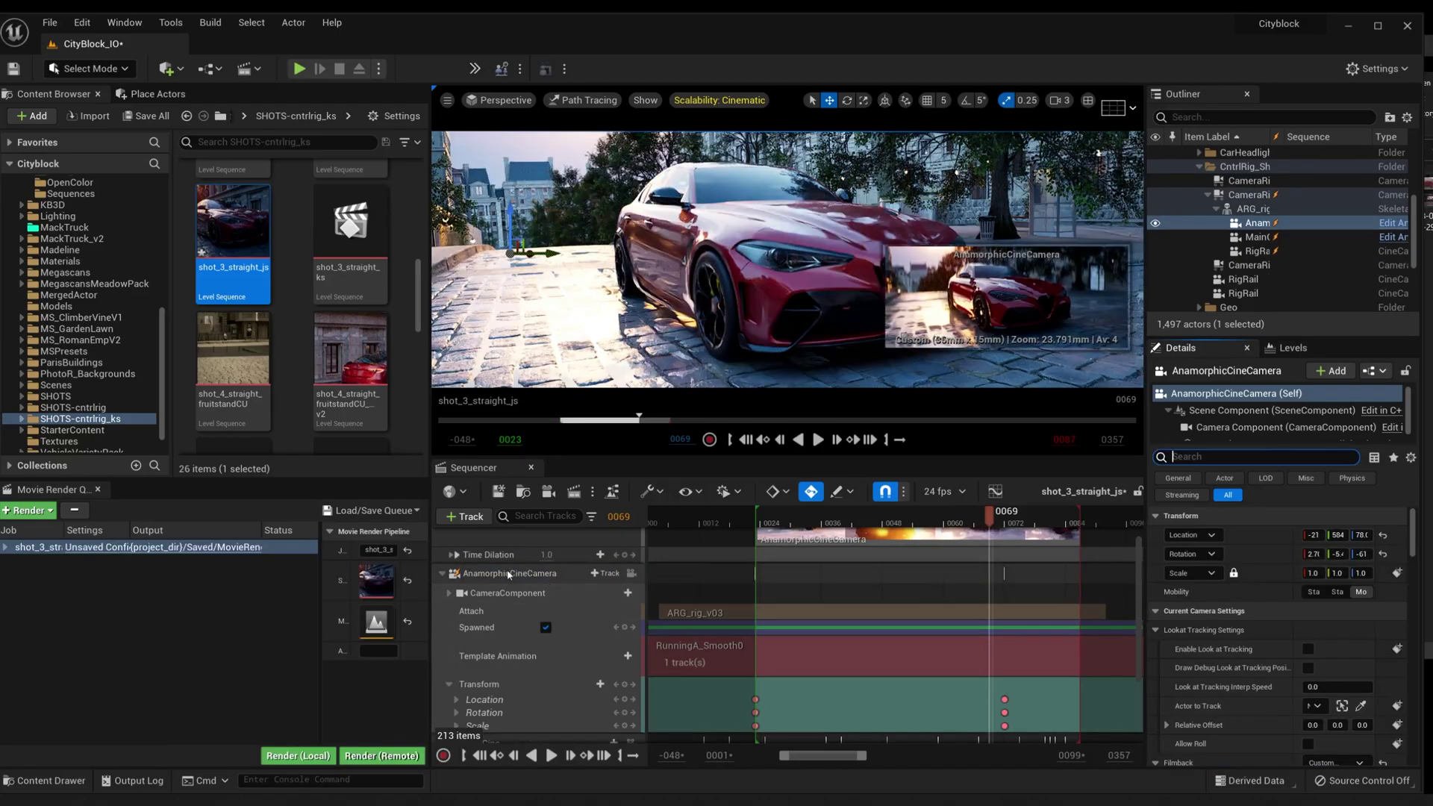
# - Filter the AnamorphicCineCamera's Details by 'path' to show its PathTracing settings
pyautogui.click(508, 574)
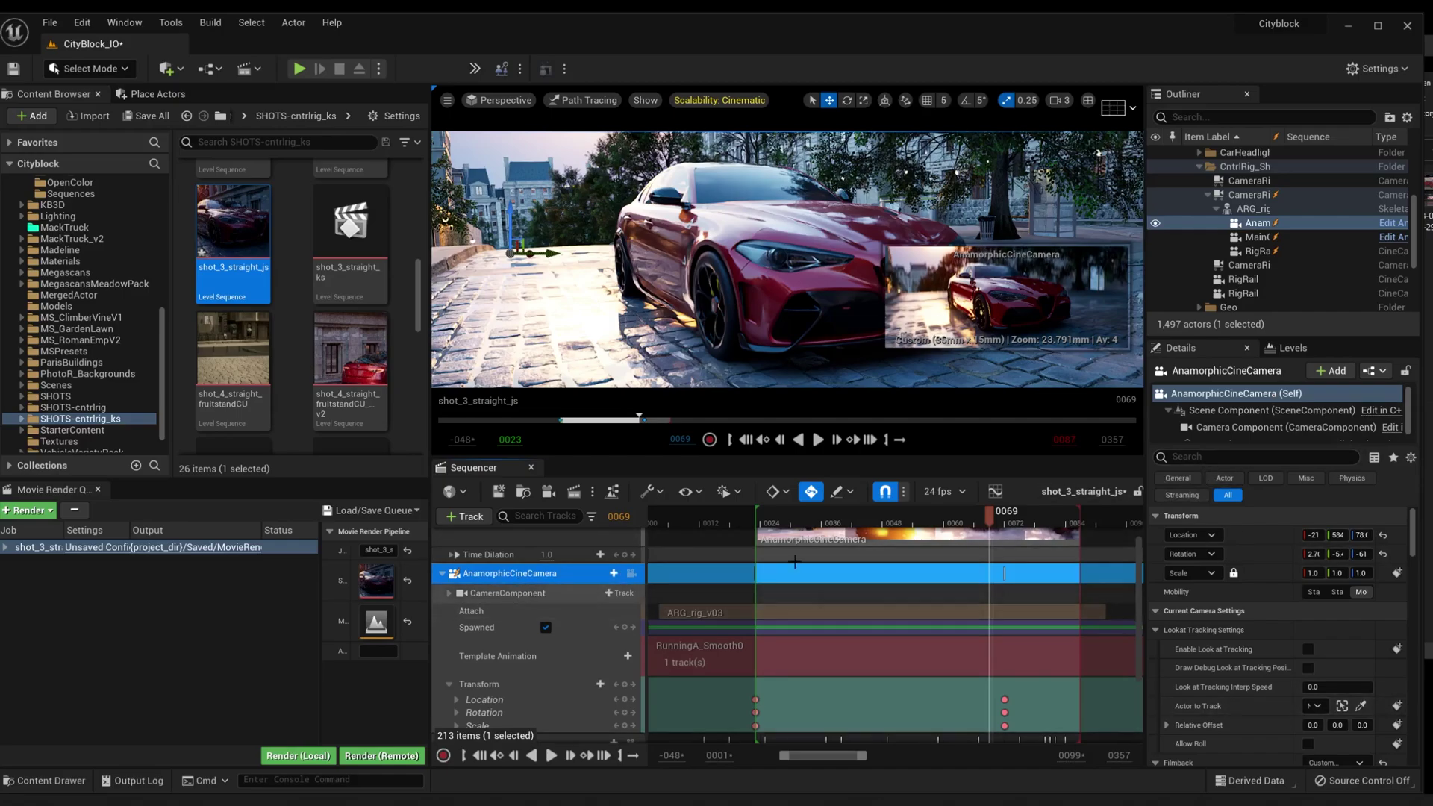
pyautogui.click(1195, 457)
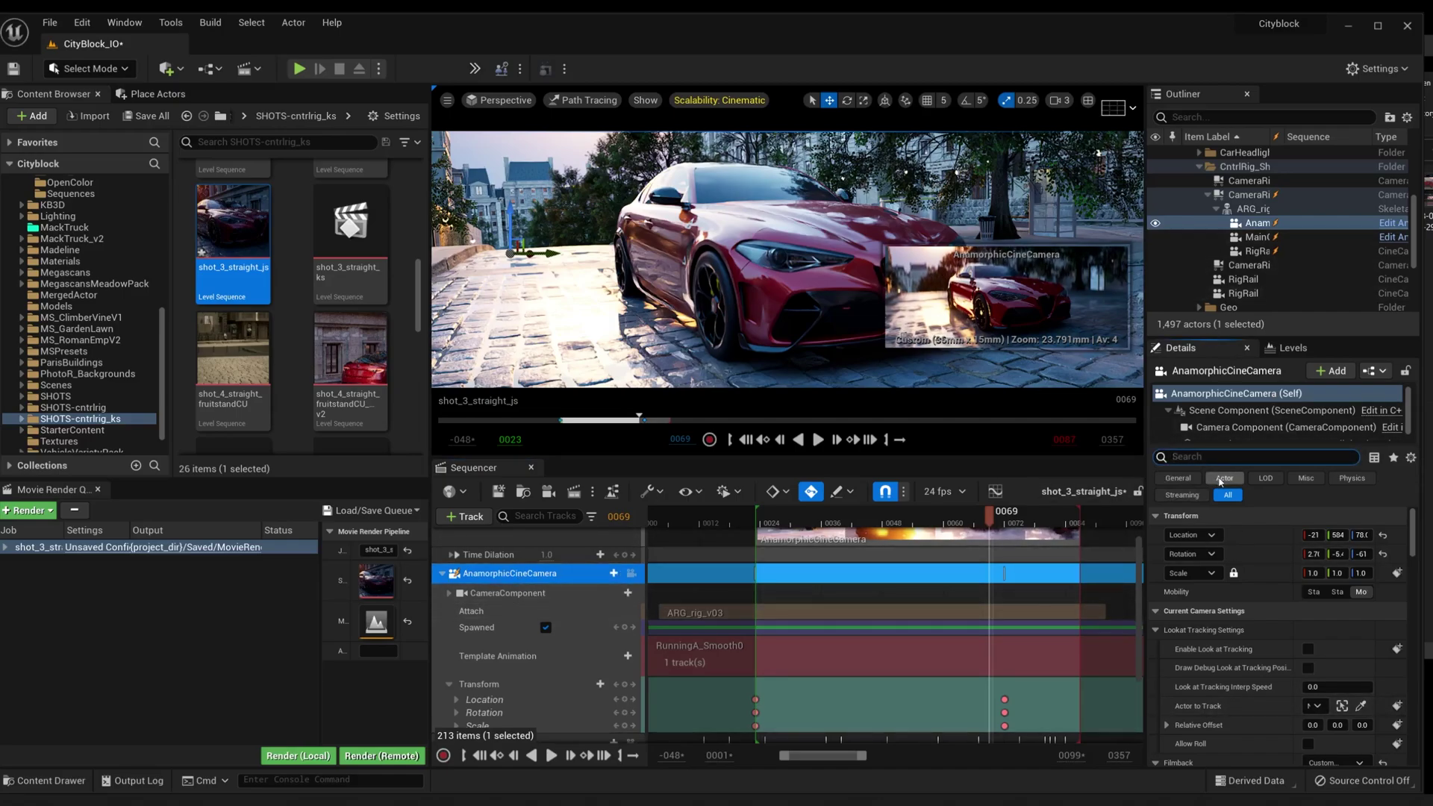
pyautogui.write('path')
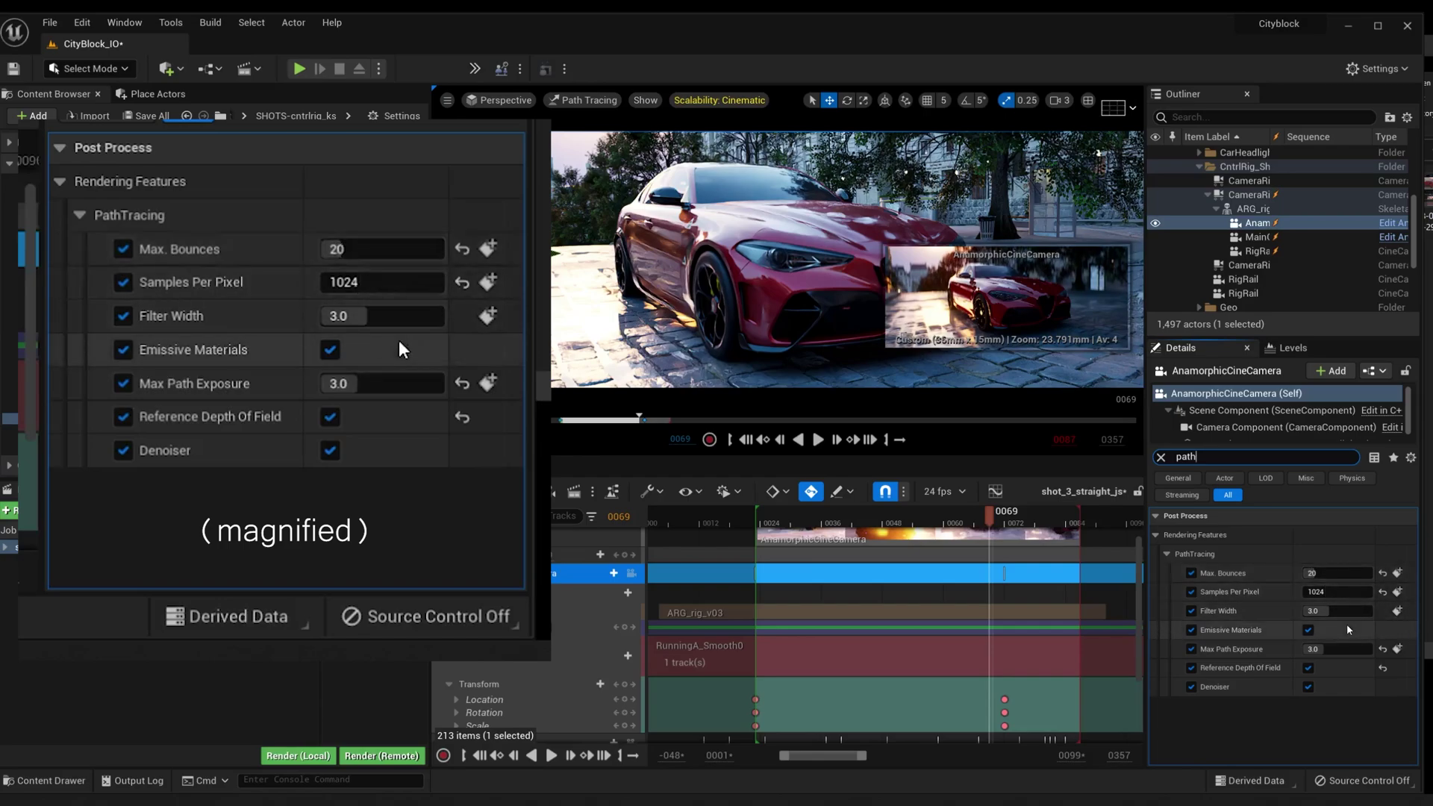
# - Pilot the AnamorphicCineCamera and test Max. Bounces at 0 before restoring it to 20
pyautogui.click(389, 255)
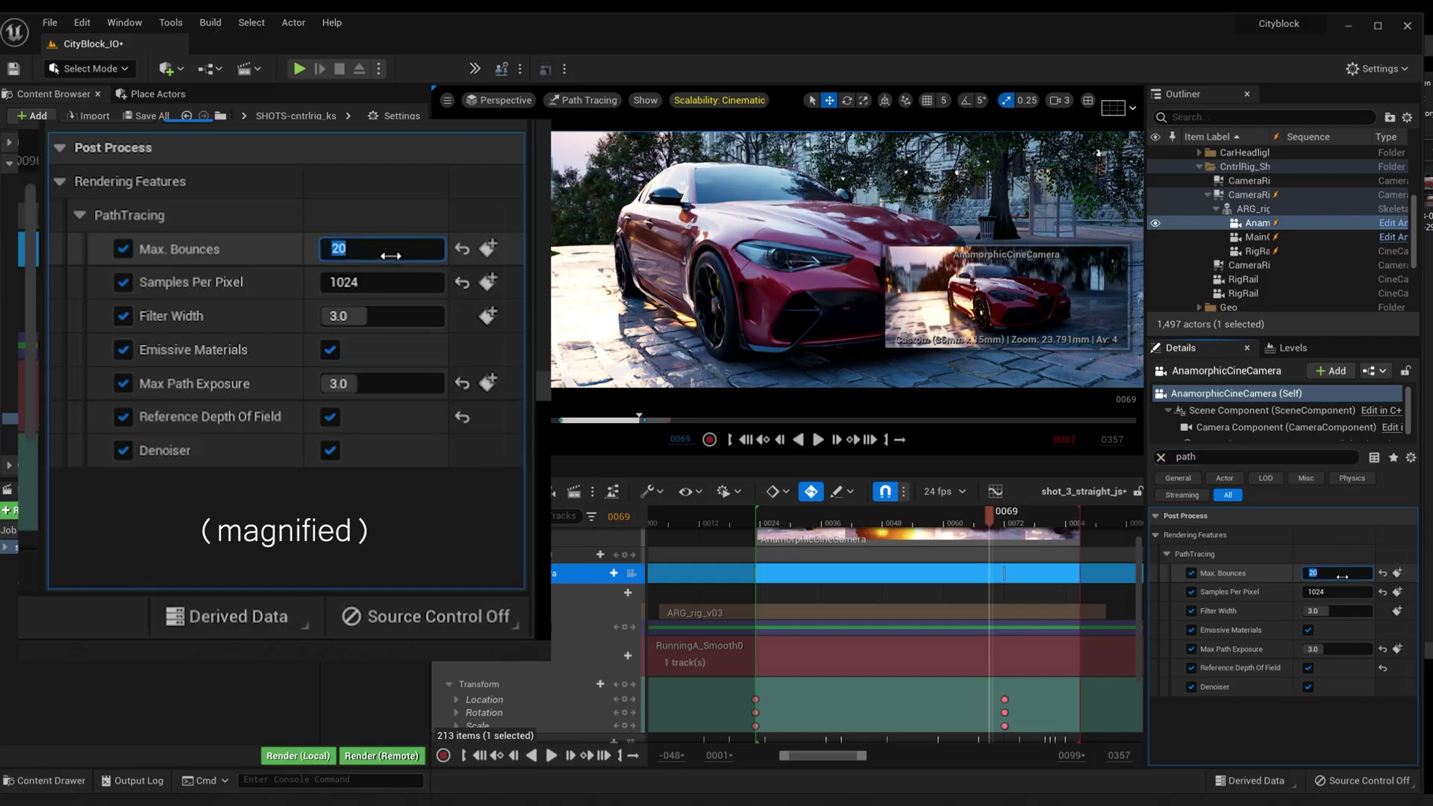
pyautogui.click(632, 572)
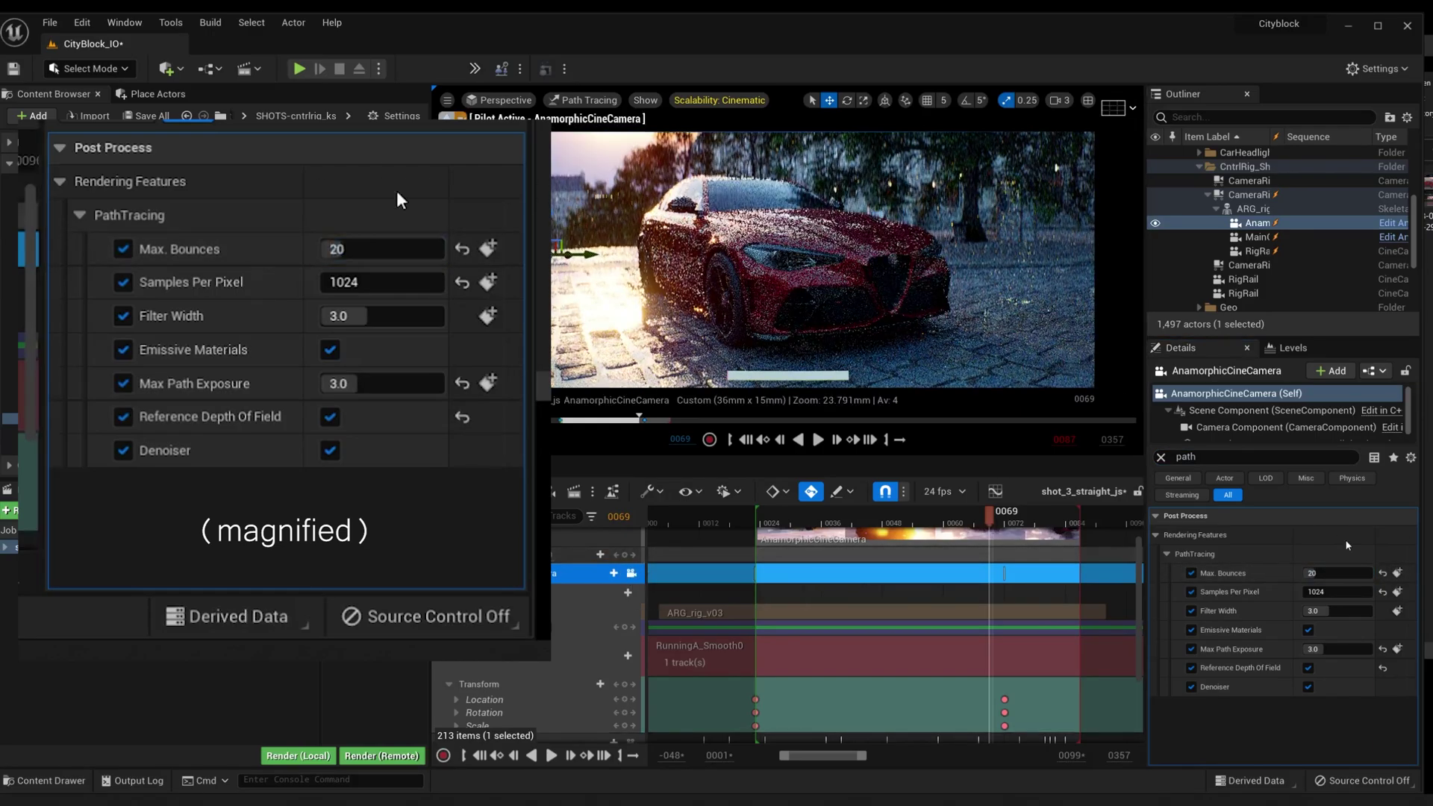
pyautogui.click(351, 248)
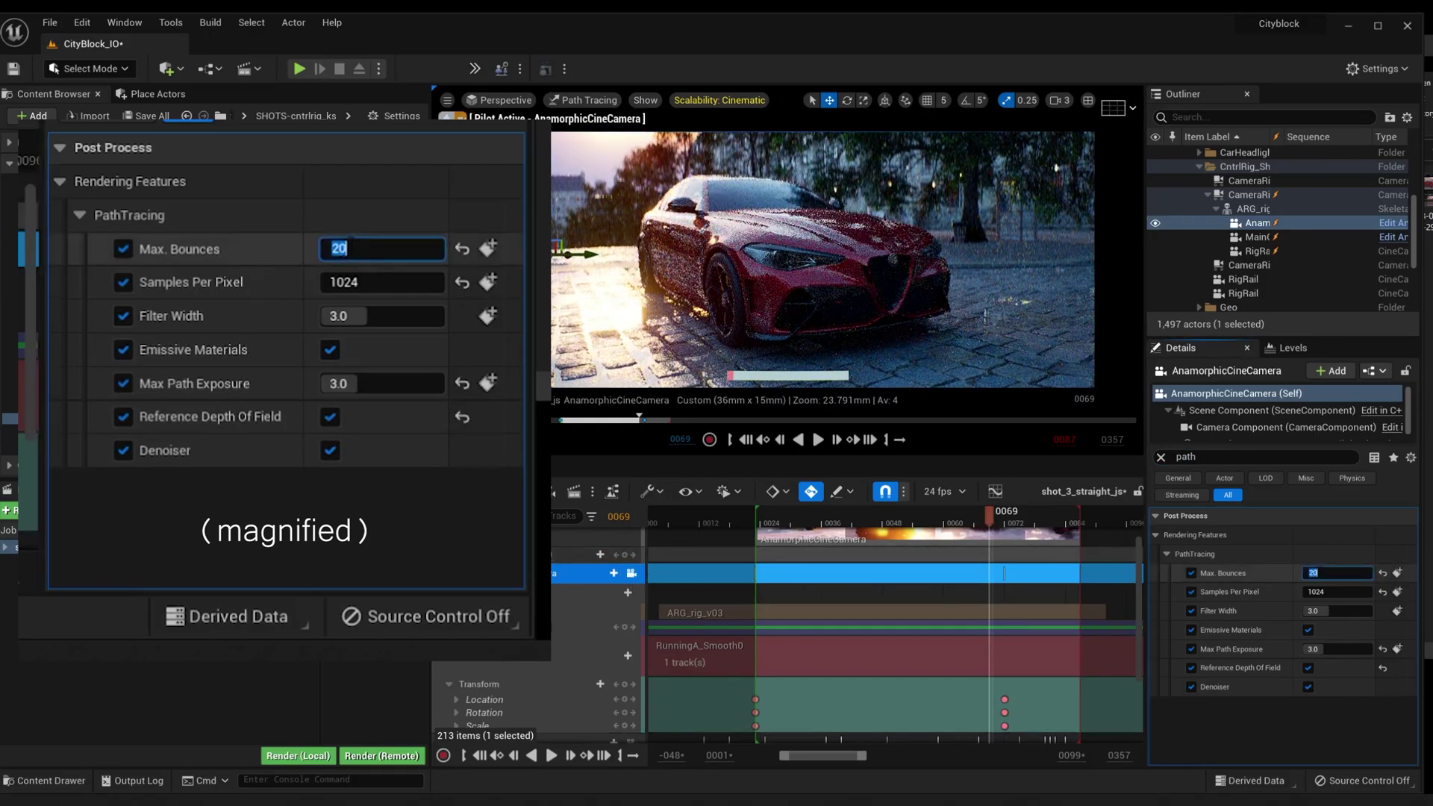
pyautogui.write('0')
pyautogui.press('Return')
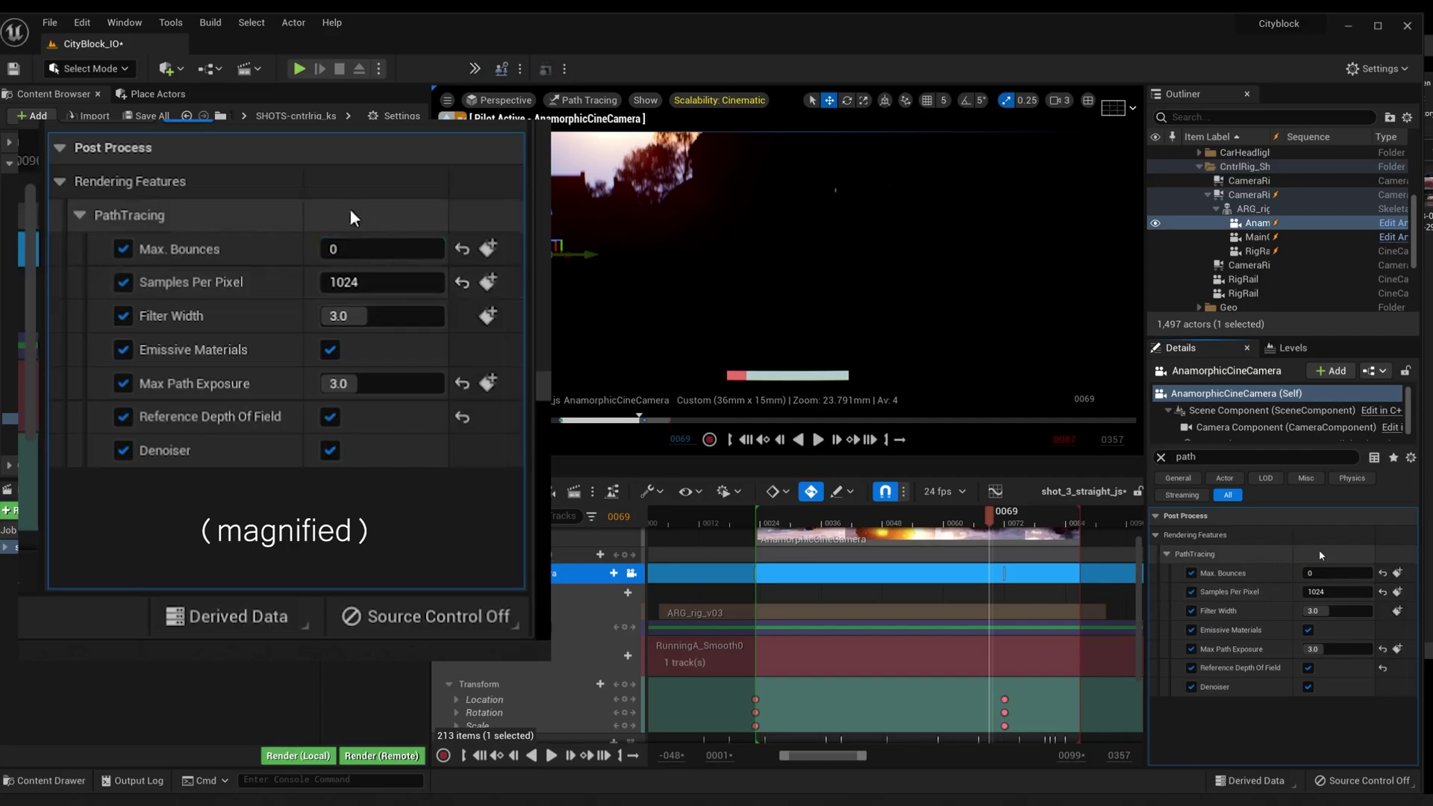
pyautogui.click(358, 239)
pyautogui.write('20')
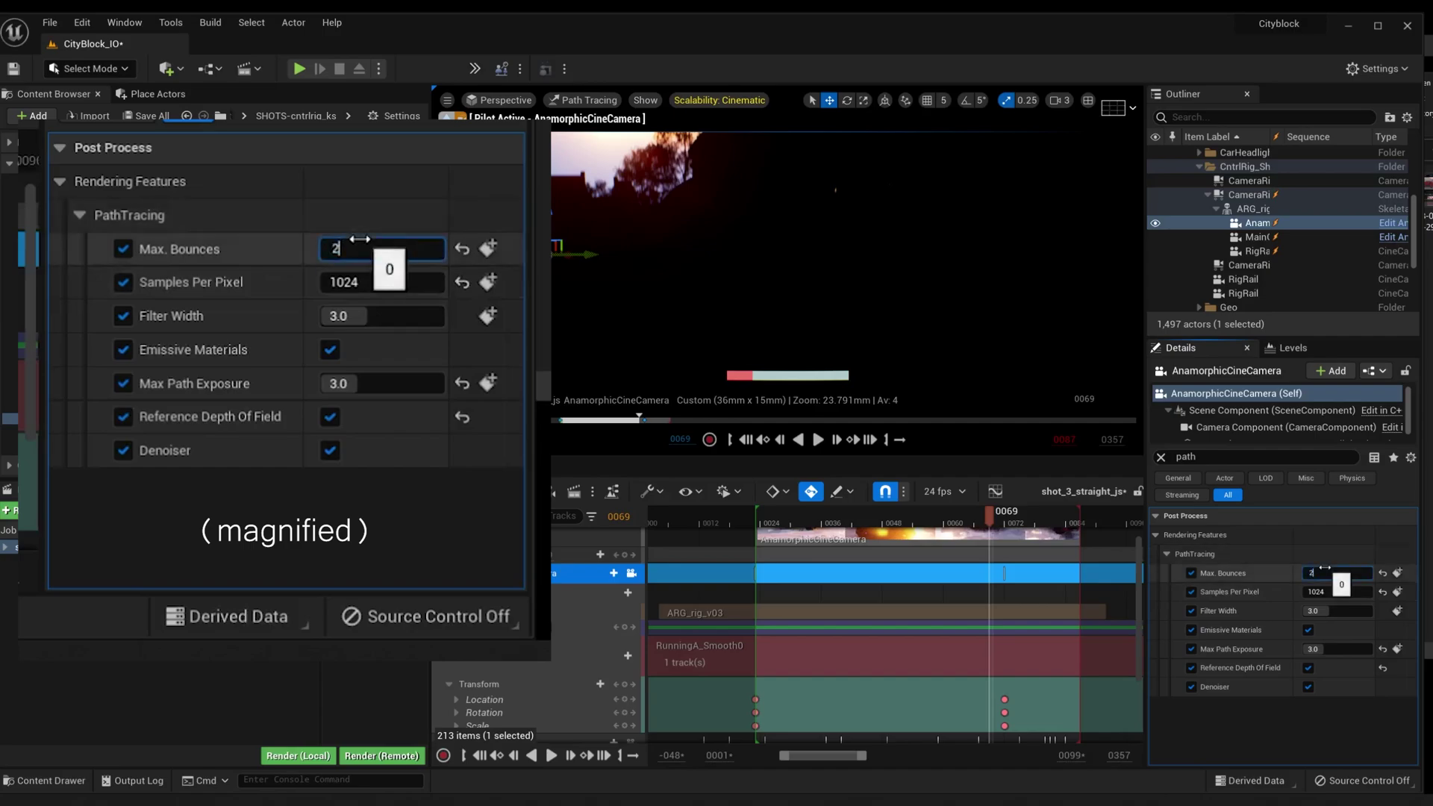
pyautogui.press('Return')
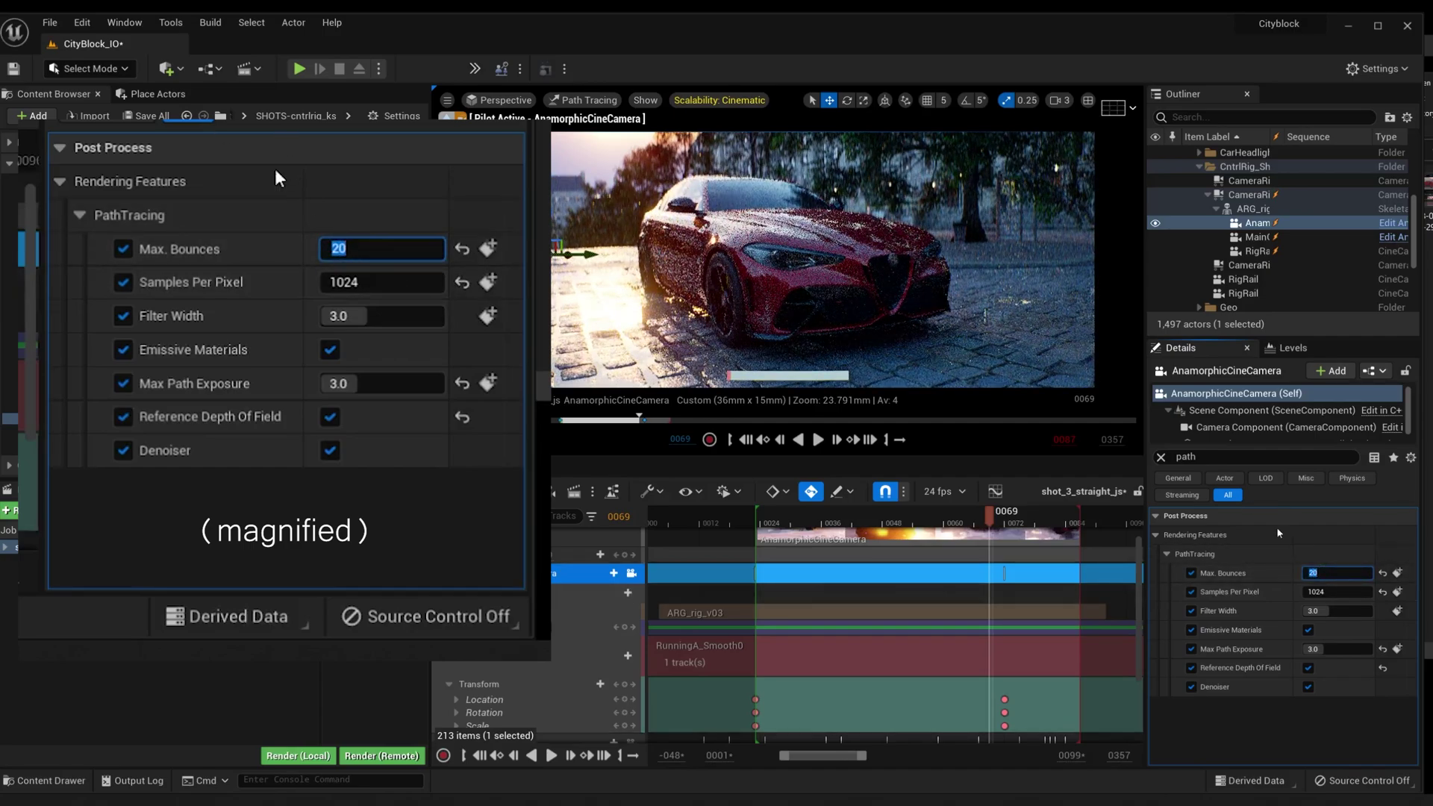
pyautogui.click(291, 228)
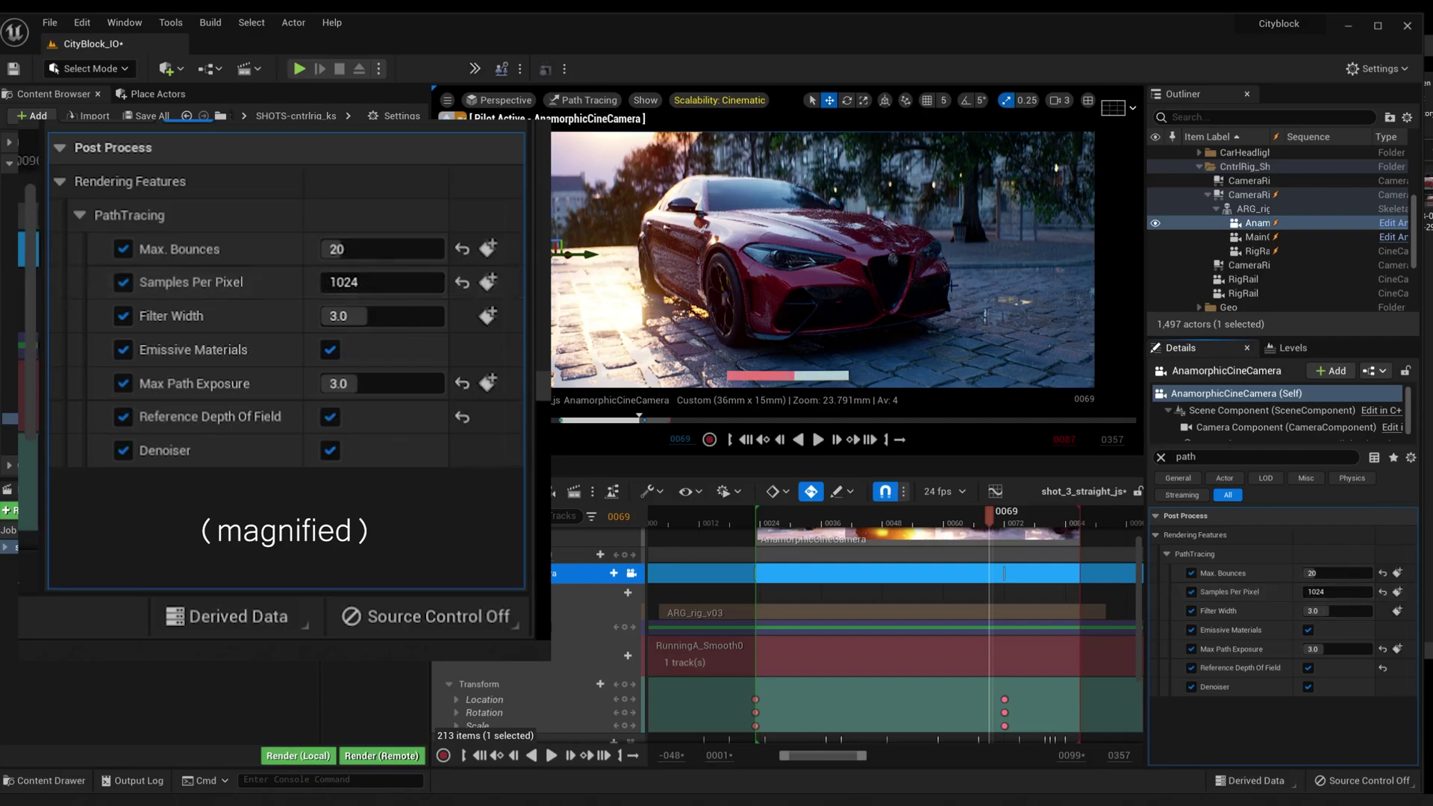
pyautogui.moveTo(360, 314)
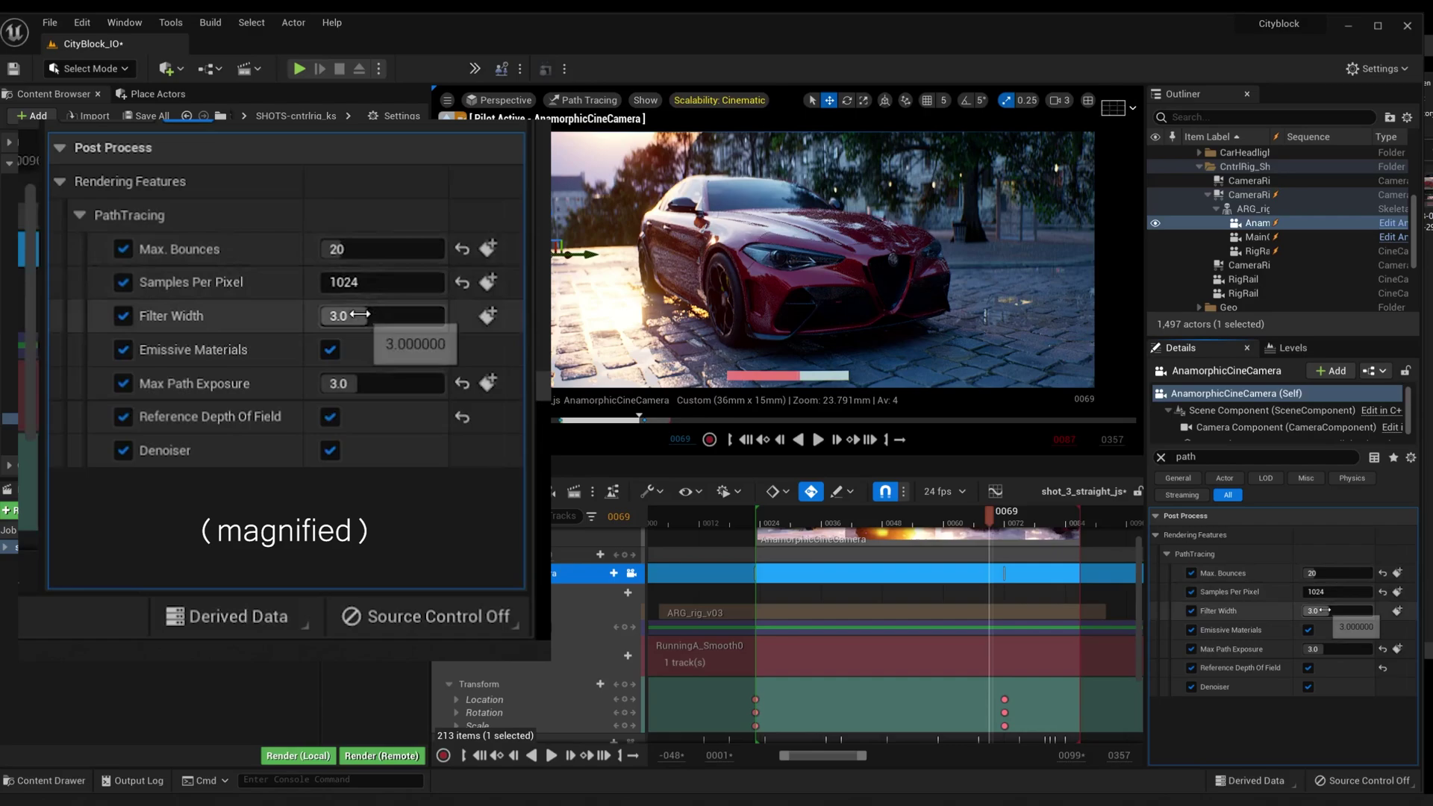
pyautogui.moveTo(164, 292)
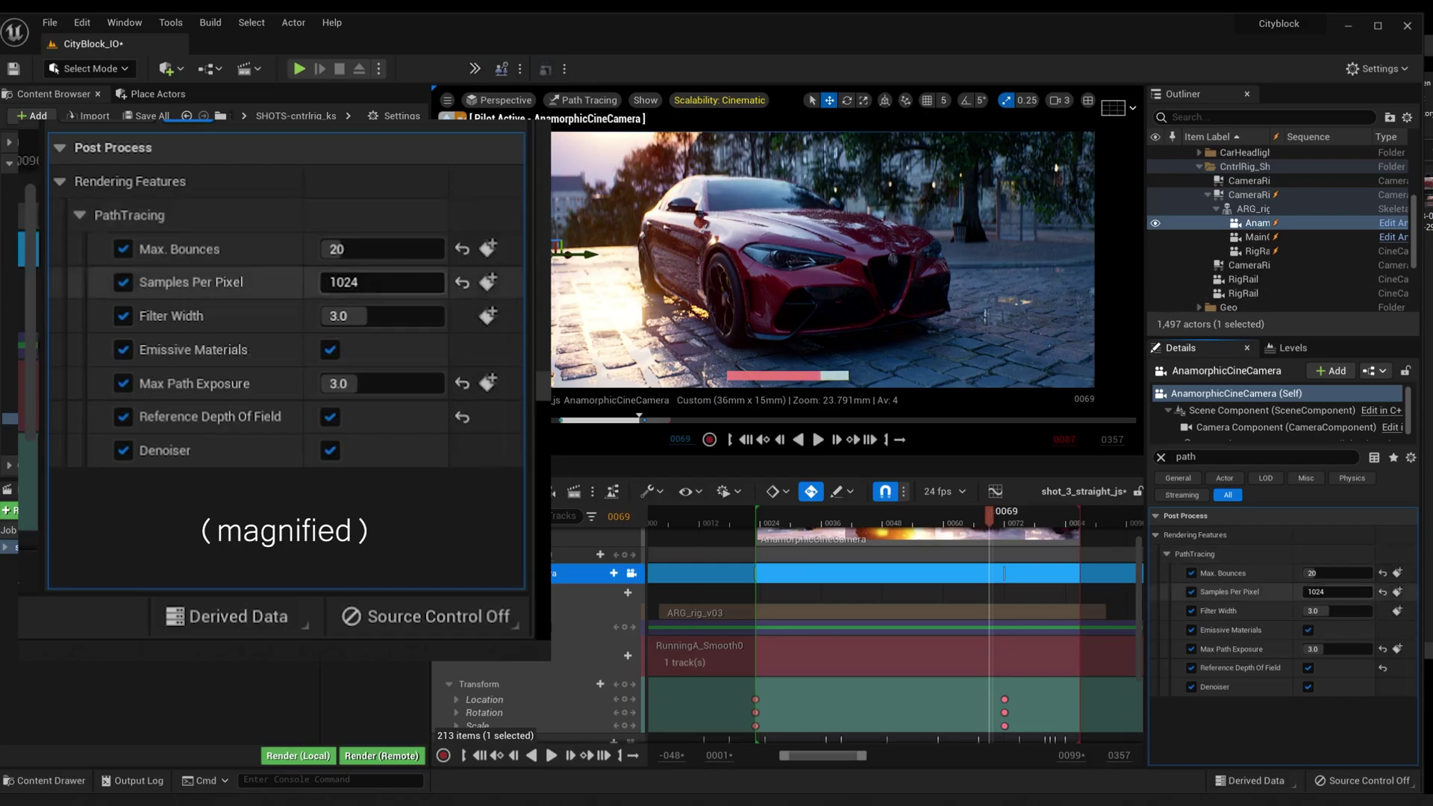
# - Drop Samples Per Pixel to 30 and untick the path tracer's Denoiser
pyautogui.click(375, 284)
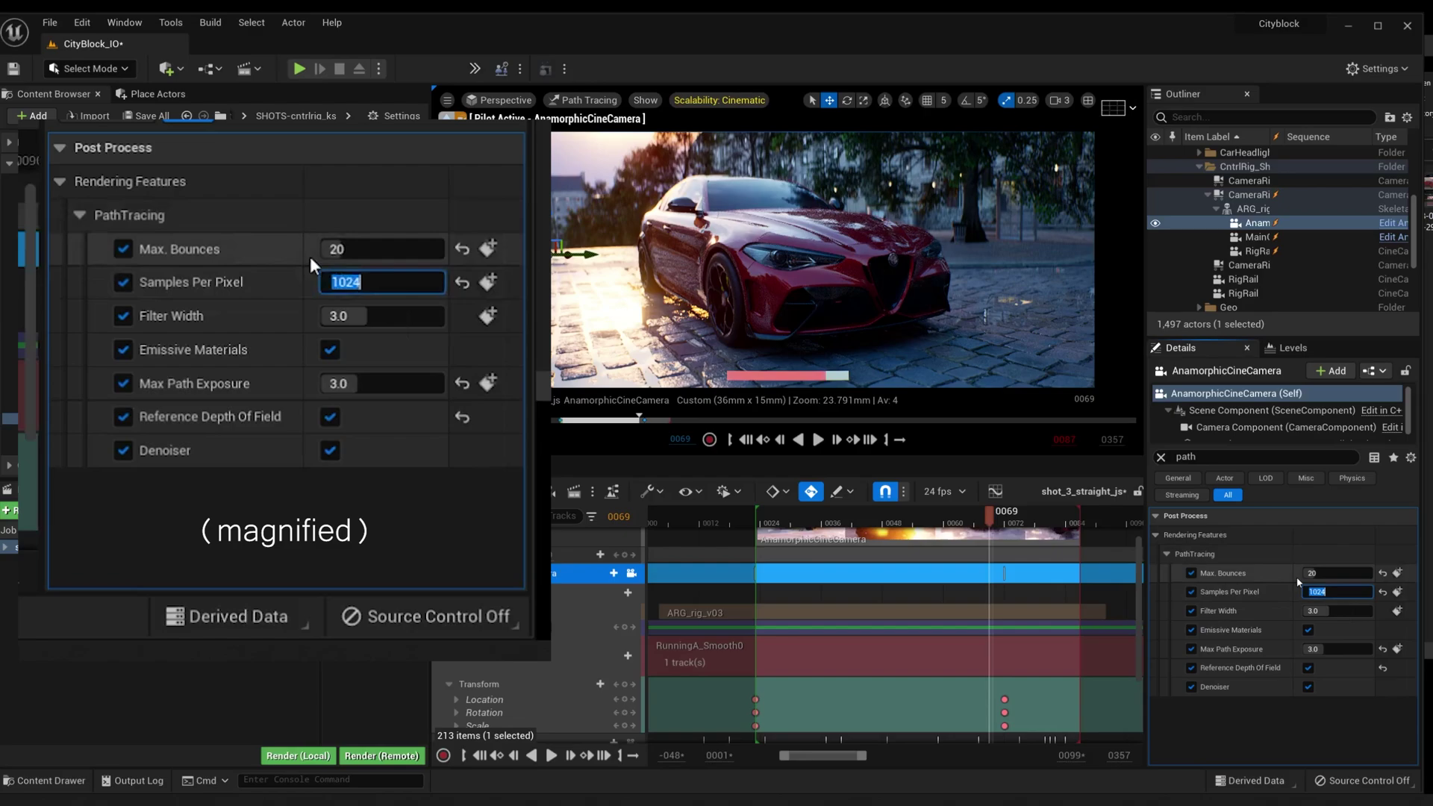
pyautogui.write('30')
pyautogui.press('Return')
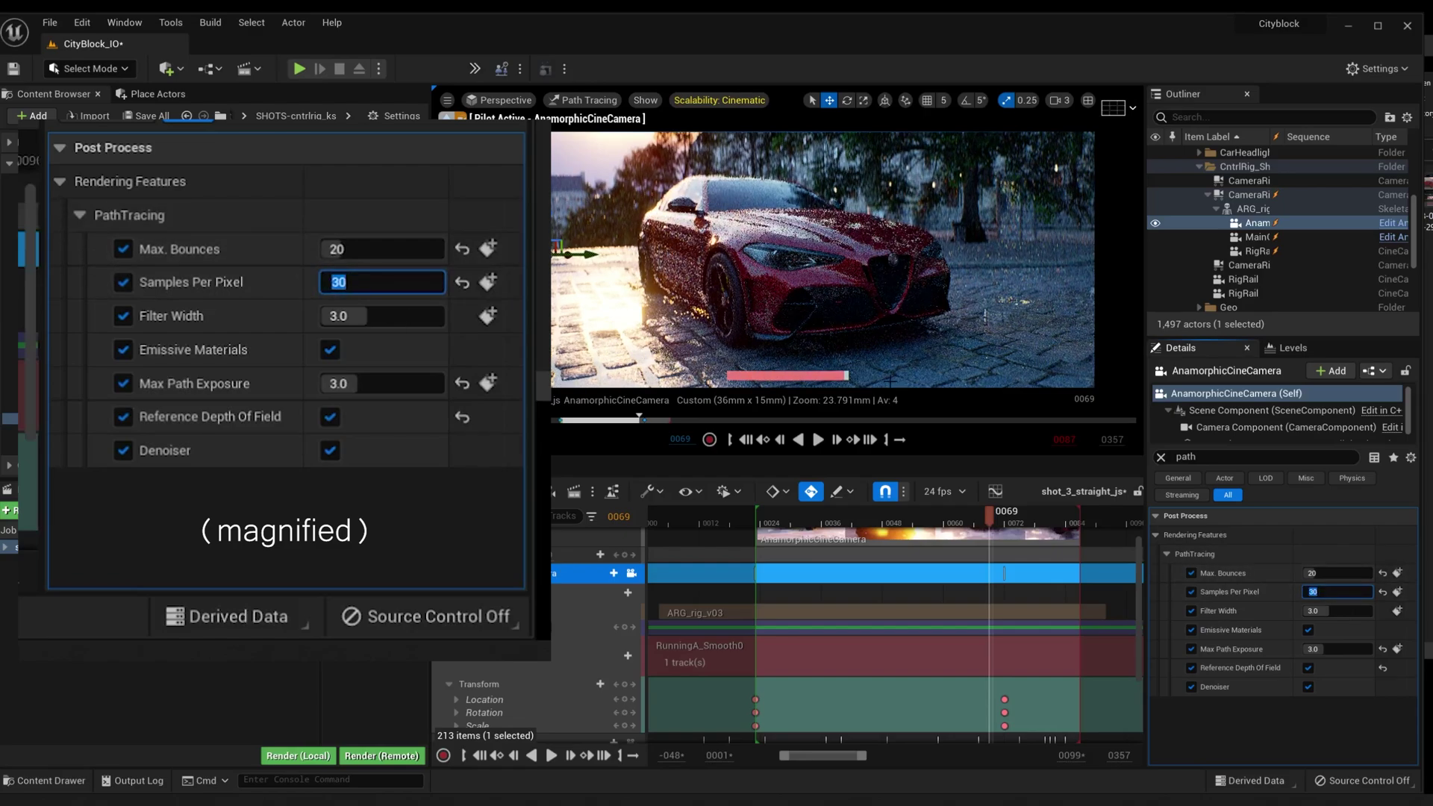
pyautogui.click(1312, 690)
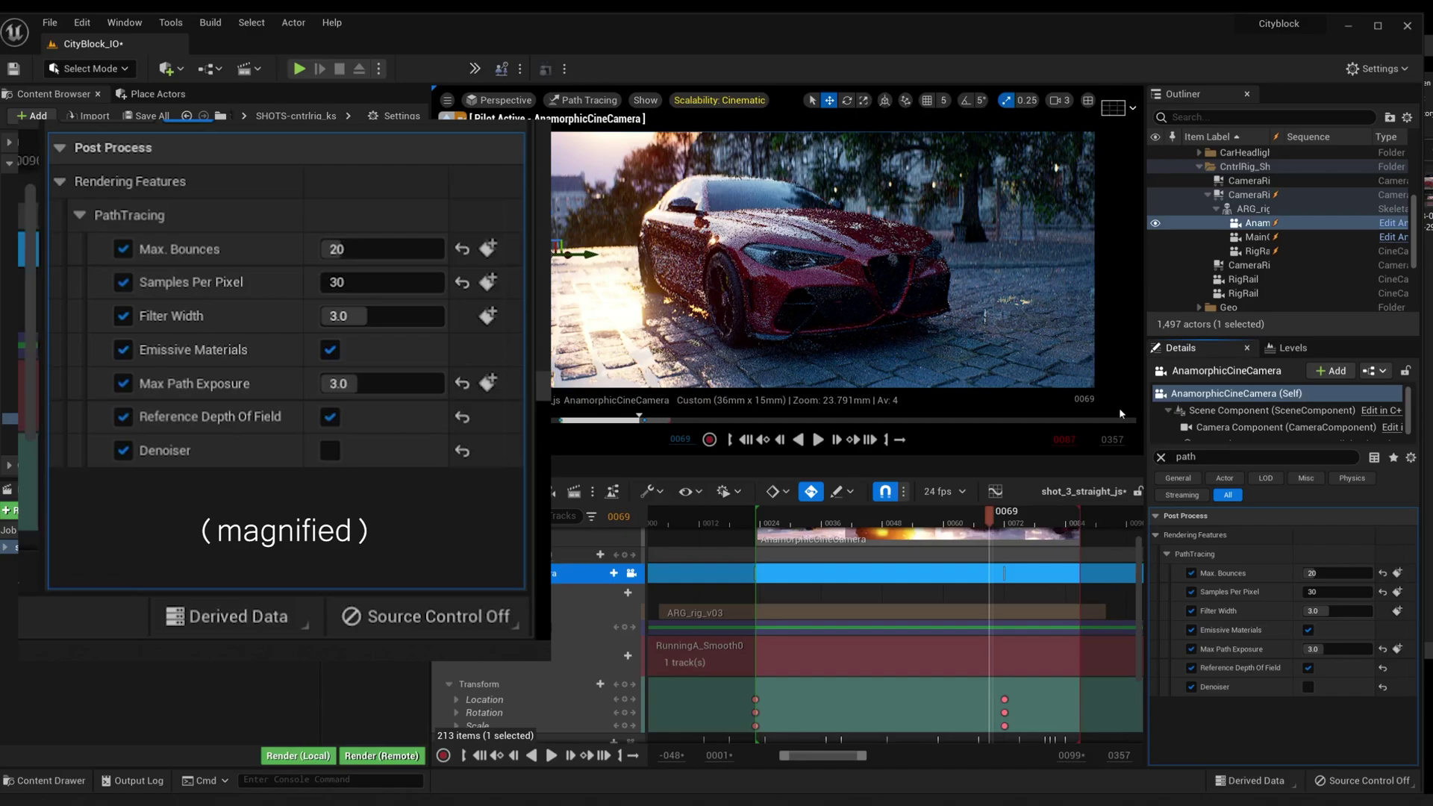
# - Raise Samples Per Pixel to 500, then settle on 1024
pyautogui.click(1326, 595)
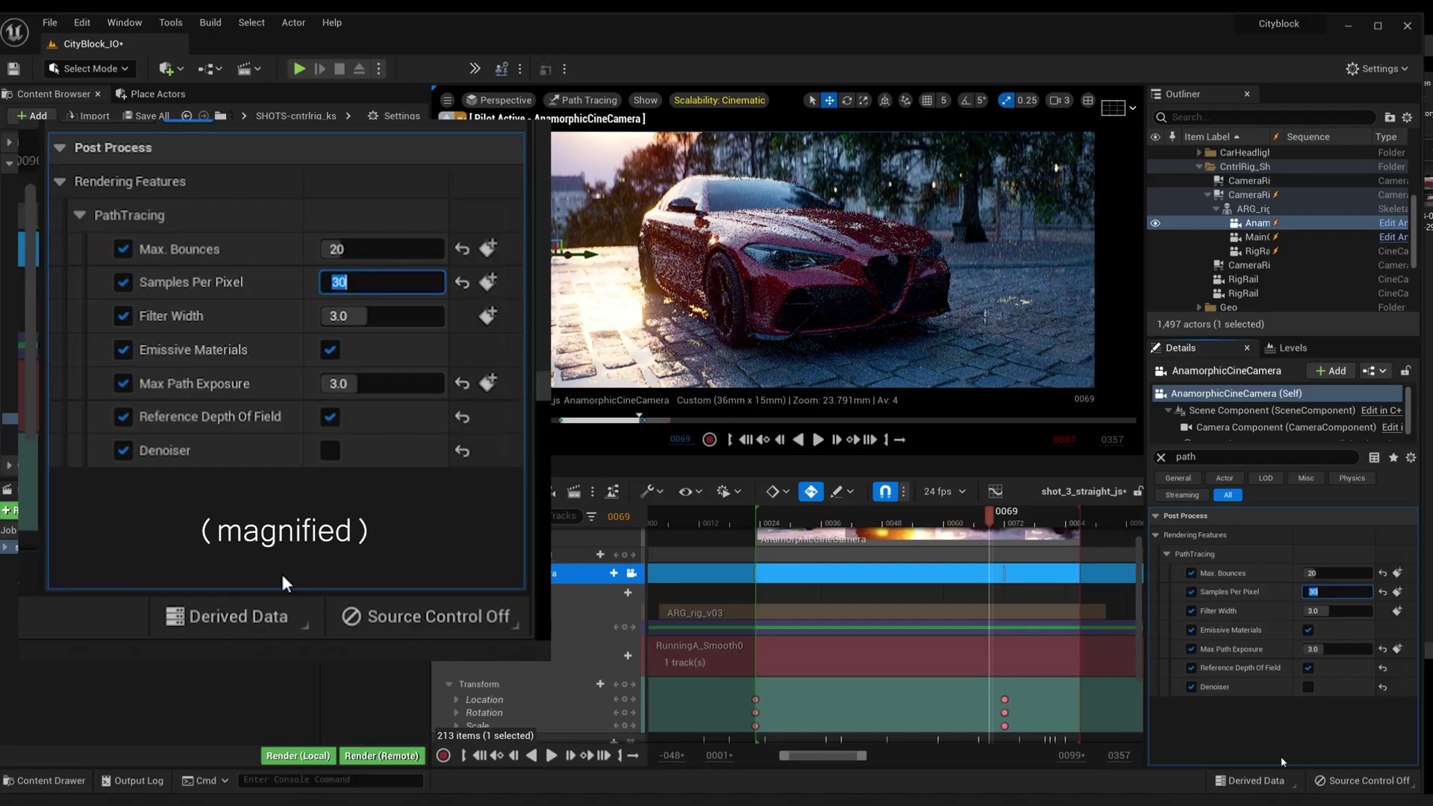
pyautogui.write('500')
pyautogui.press('Return')
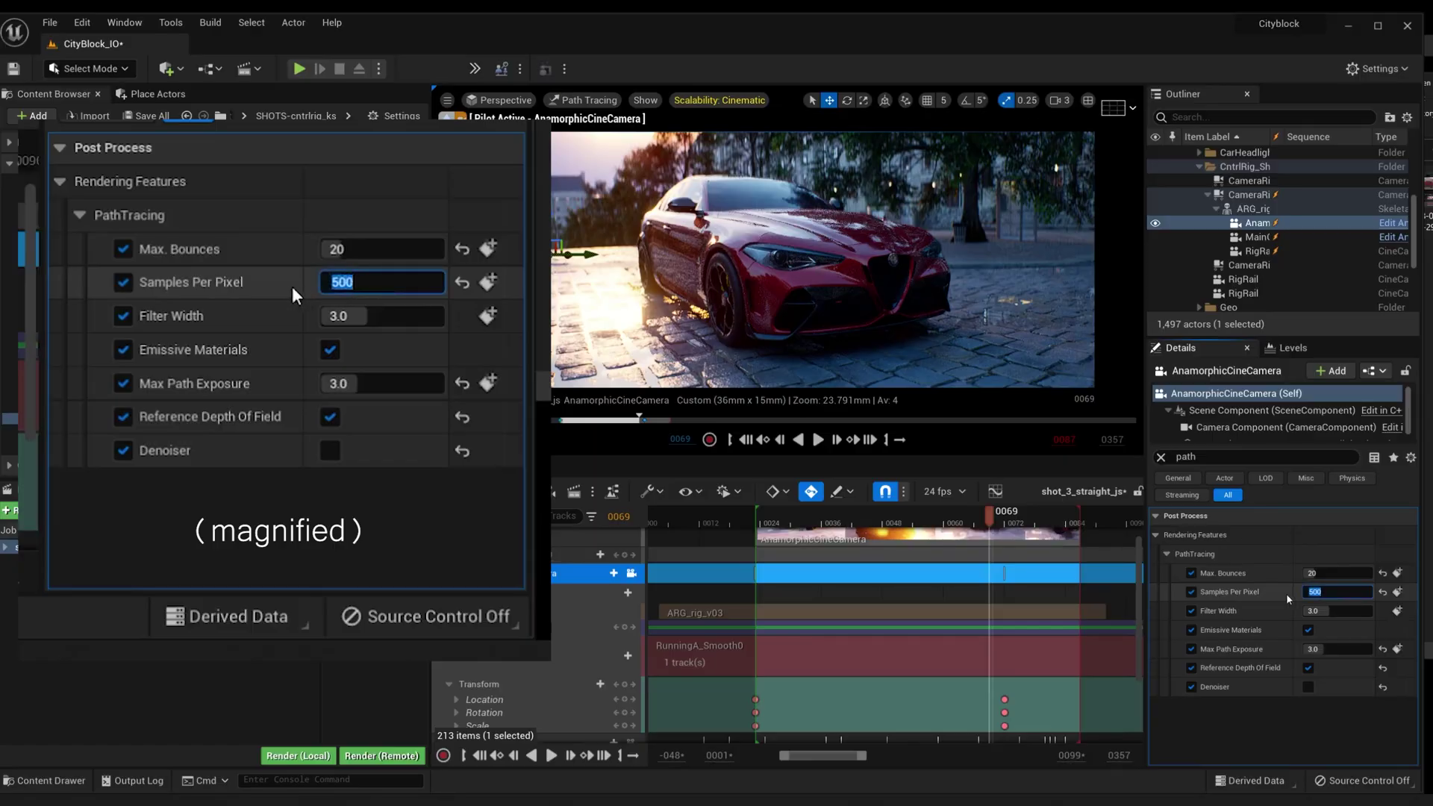
pyautogui.write('1024')
pyautogui.press('Return')
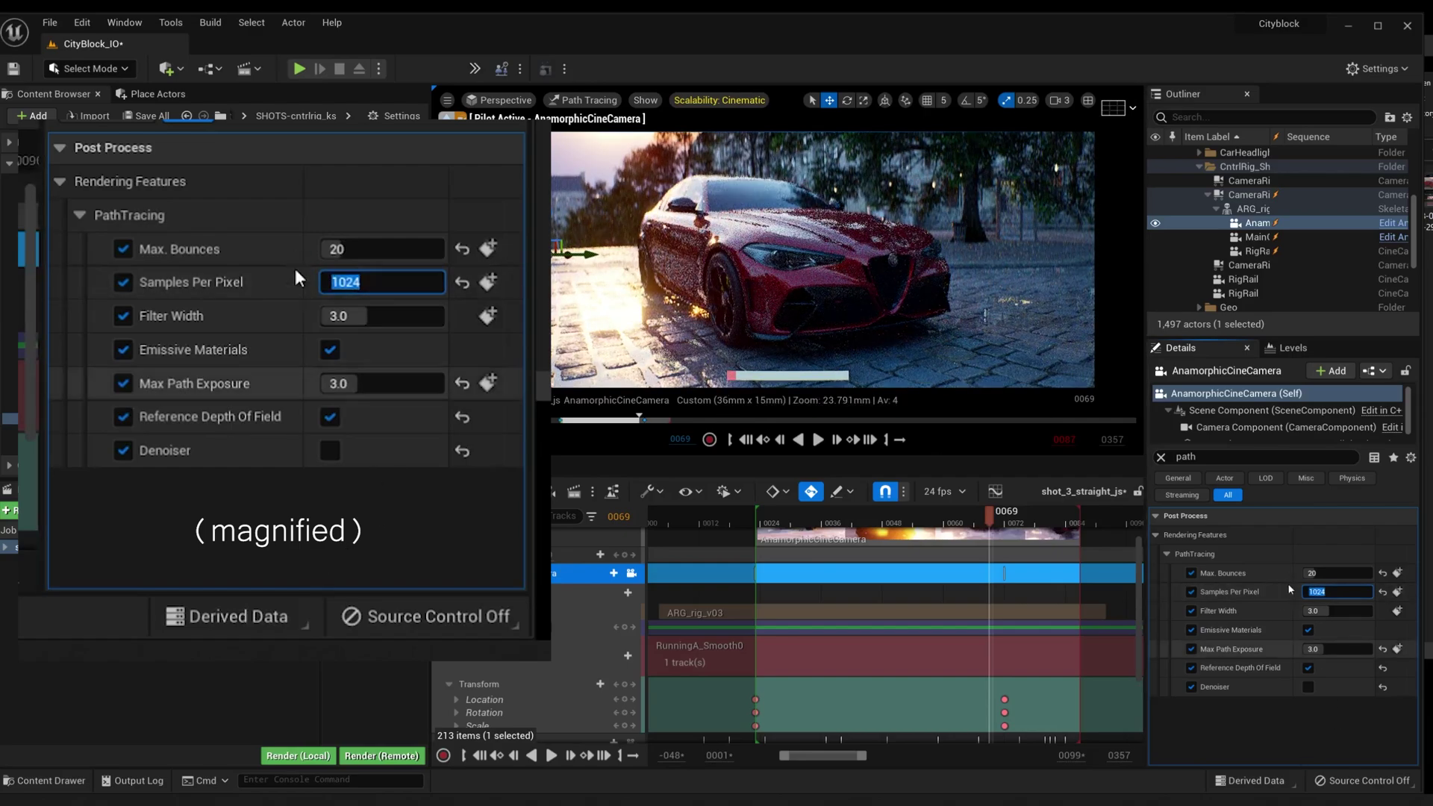
pyautogui.click(1297, 600)
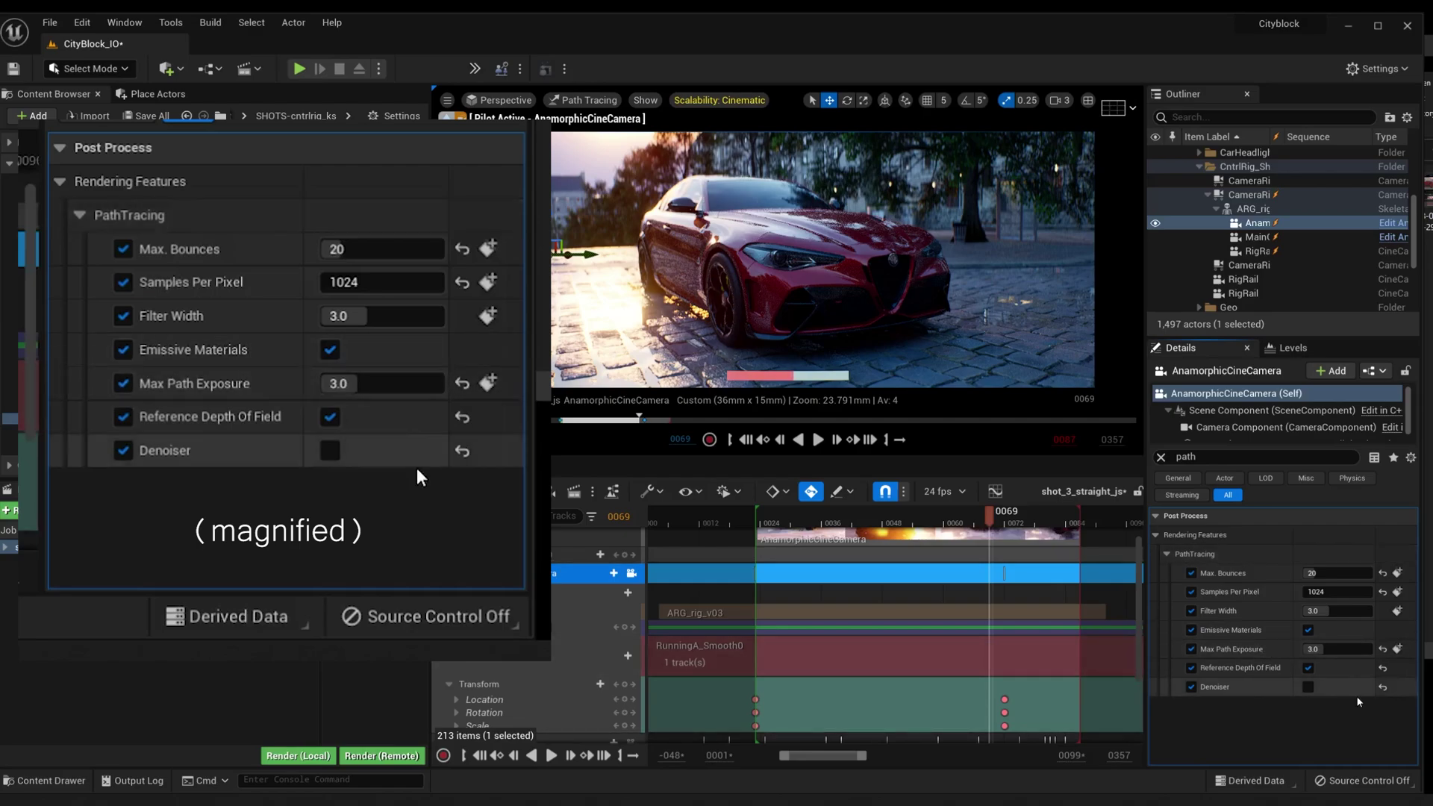
# - Re-tick the Denoiser, then switch Emissive Materials off and back on
pyautogui.click(1308, 687)
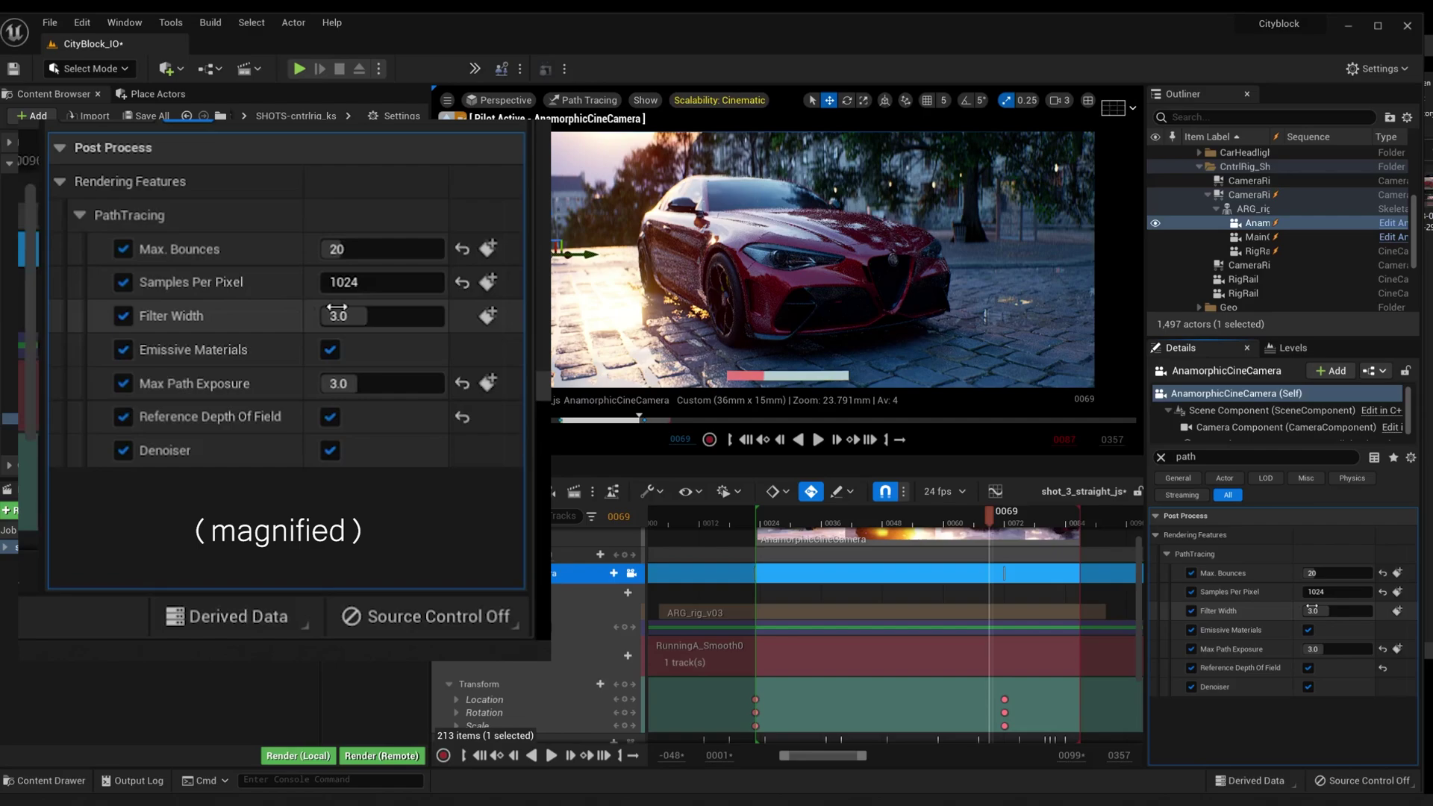
pyautogui.moveTo(333, 312)
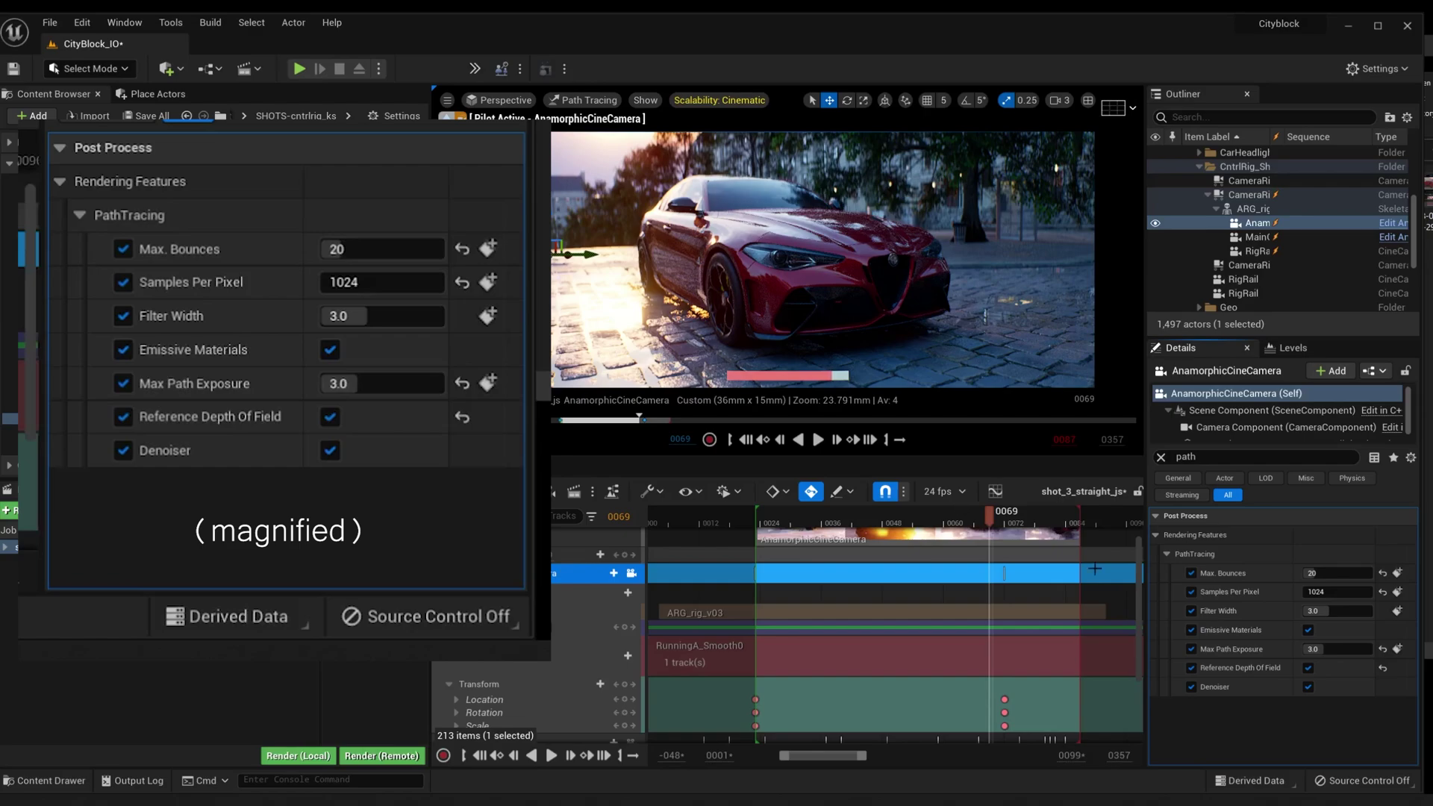
pyautogui.click(330, 351)
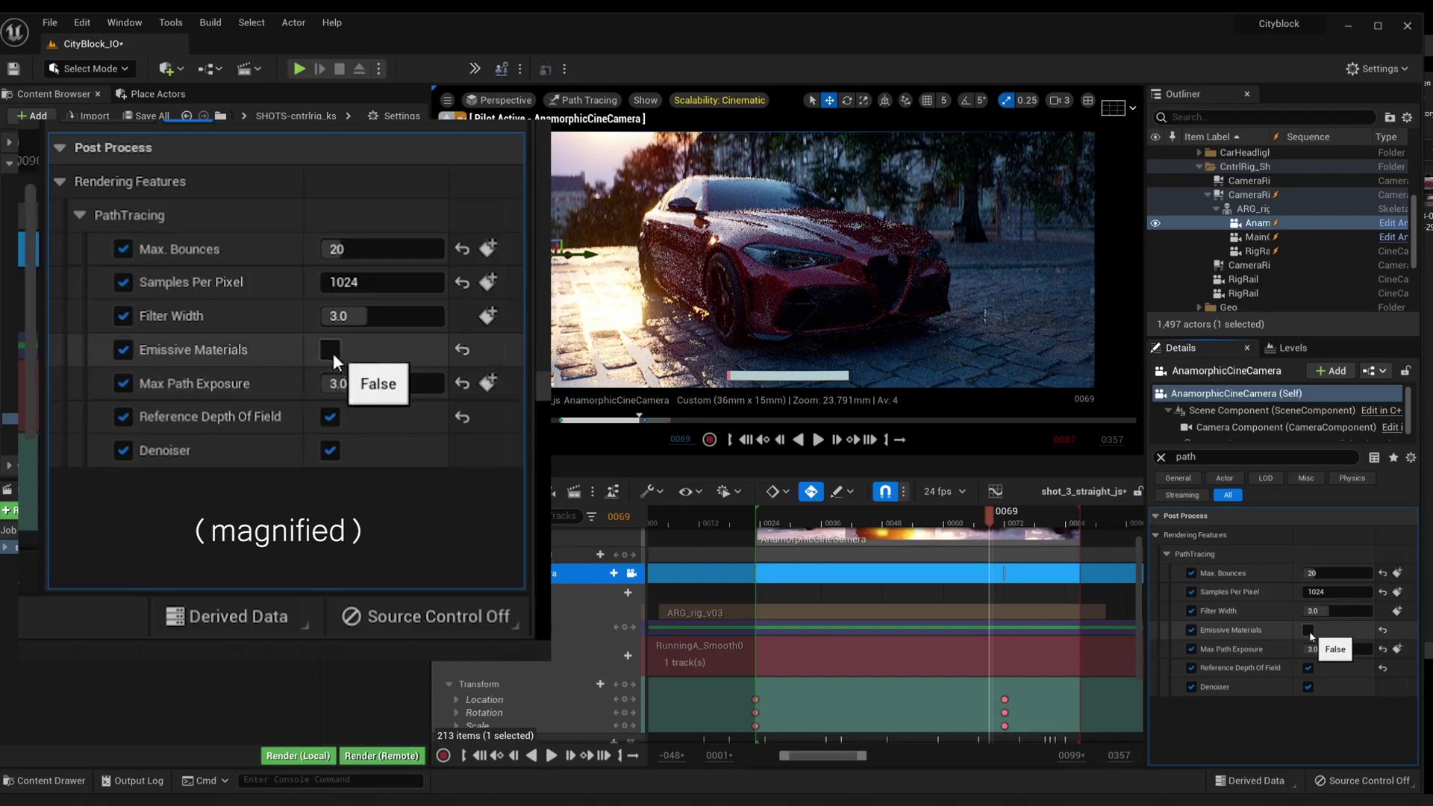
pyautogui.click(333, 352)
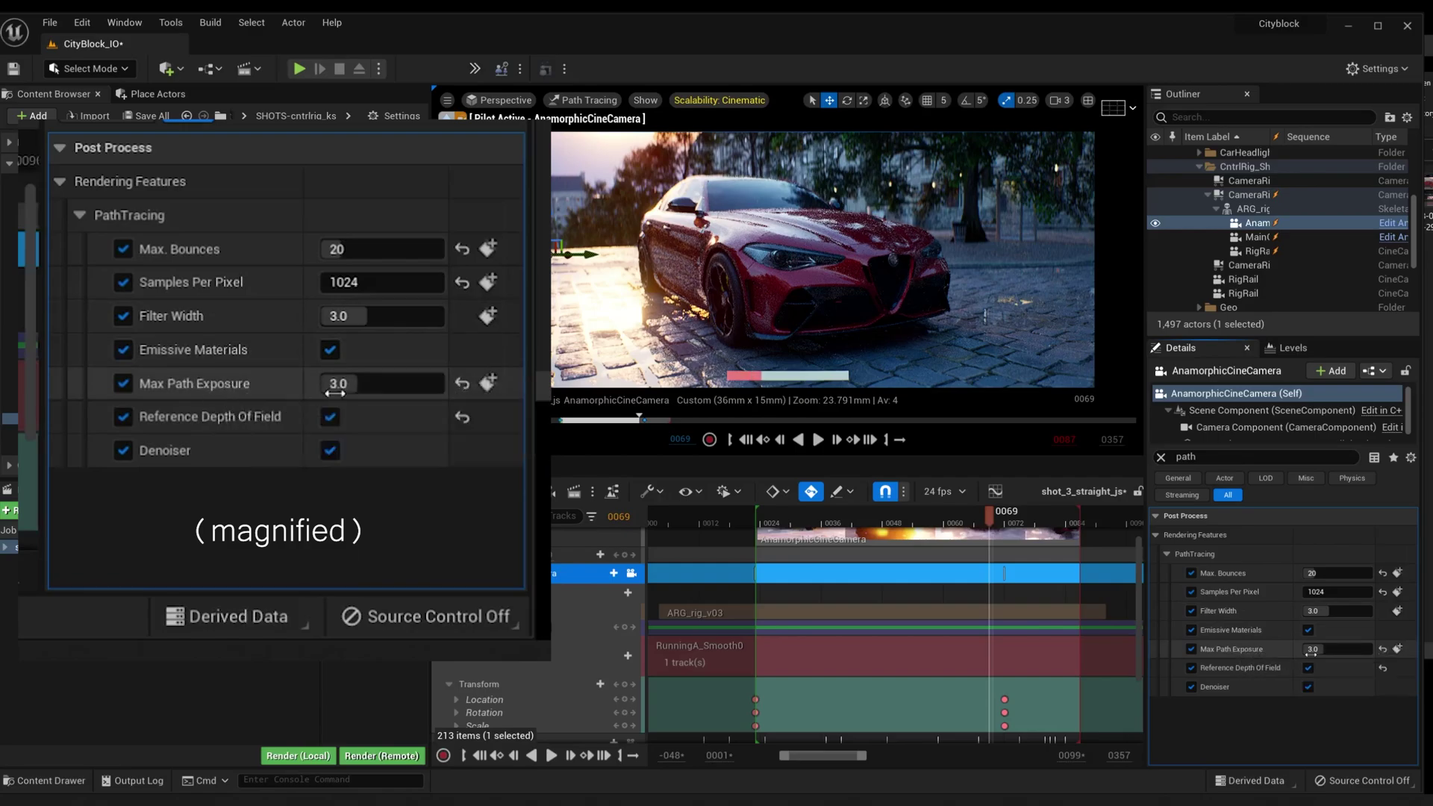
pyautogui.moveTo(1307, 653)
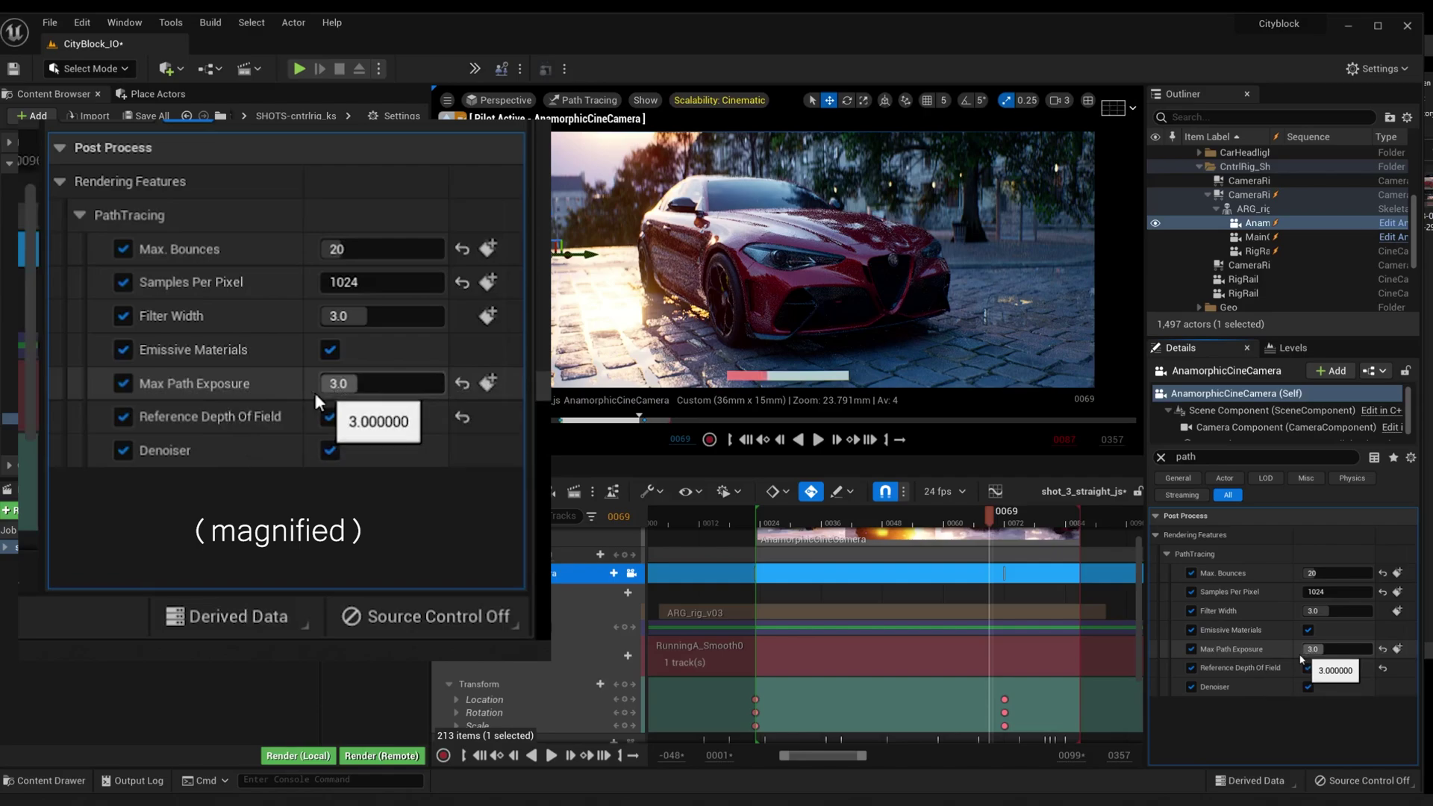
pyautogui.click(462, 383)
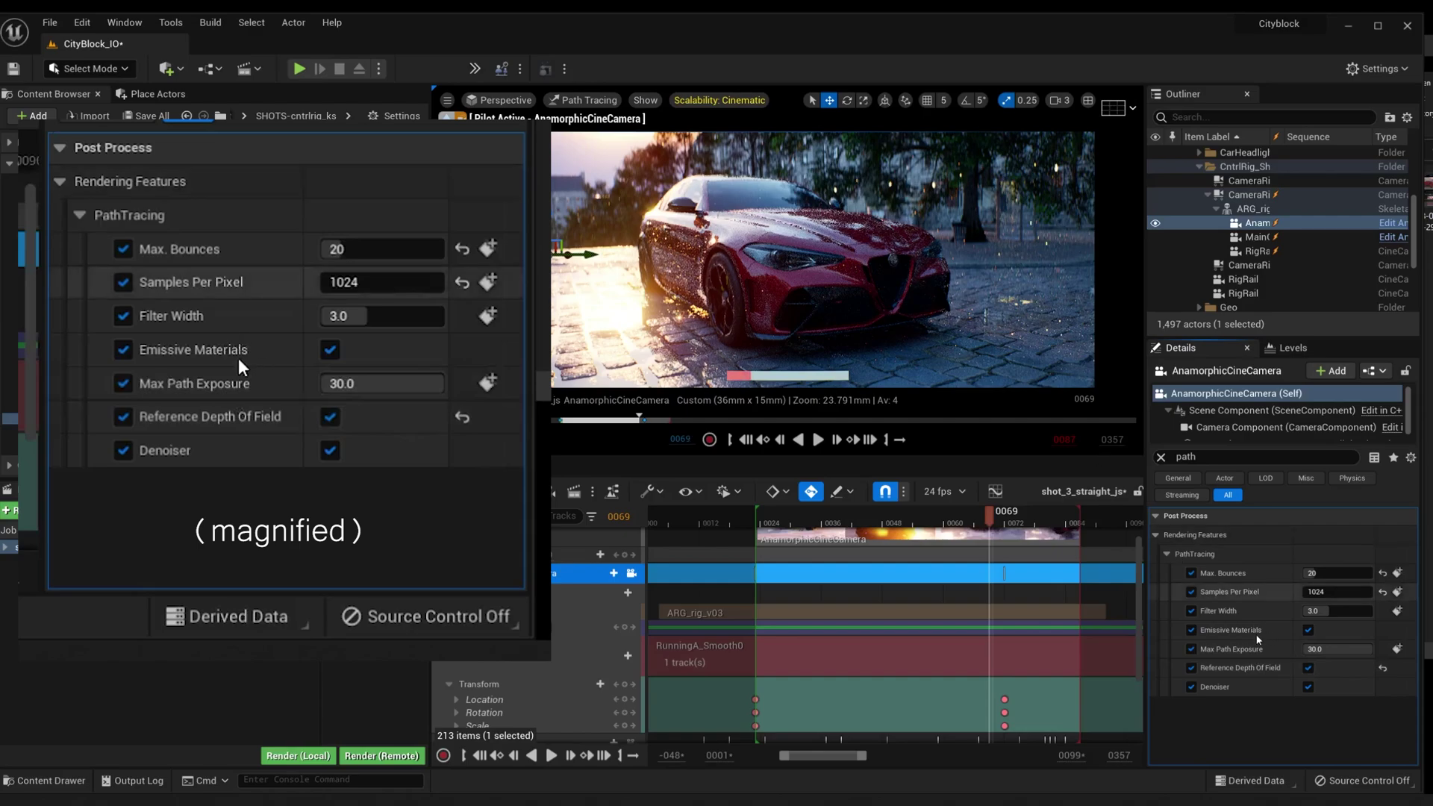
pyautogui.moveTo(200, 381)
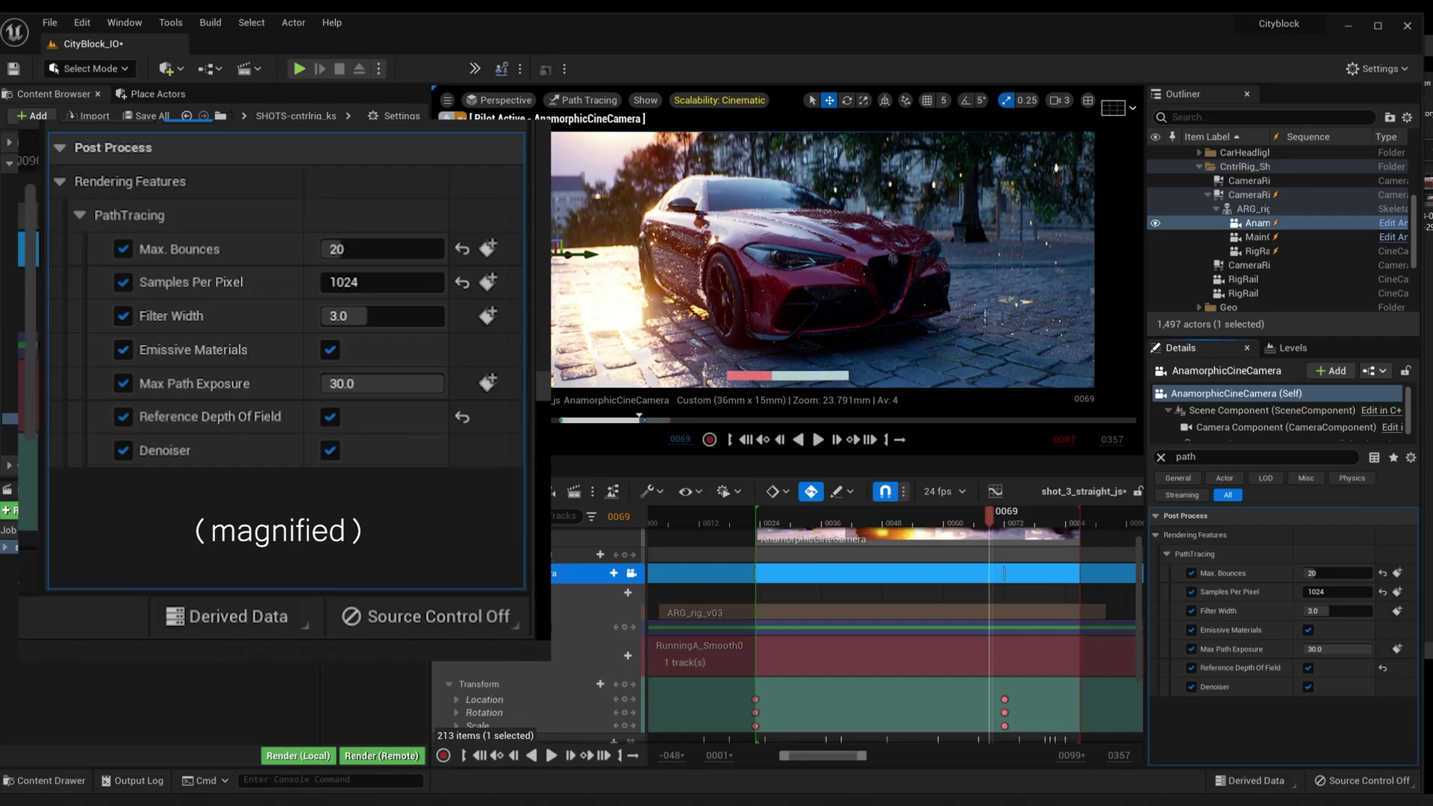
pyautogui.moveTo(384, 389)
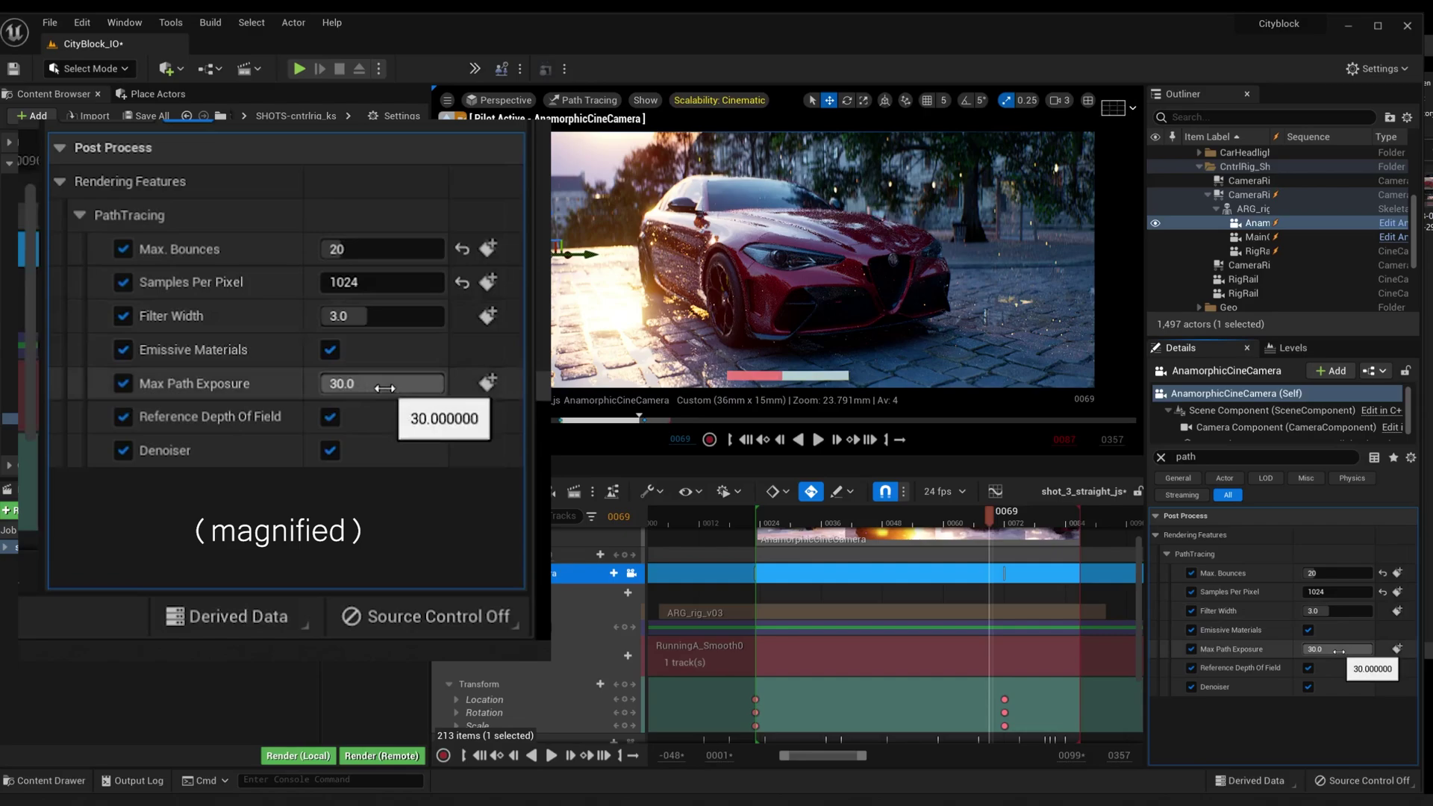
pyautogui.click(1339, 650)
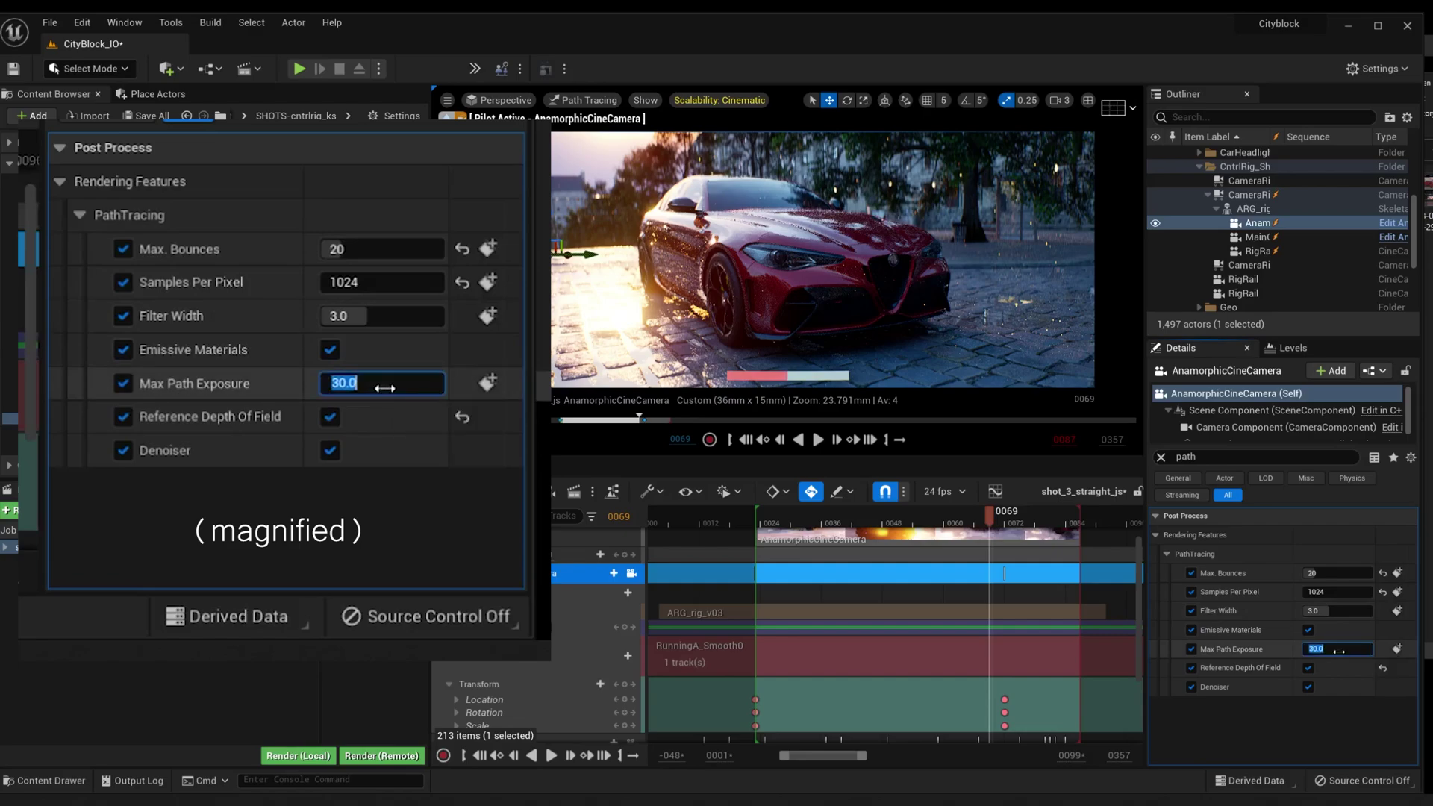
pyautogui.write('3')
pyautogui.press('Return')
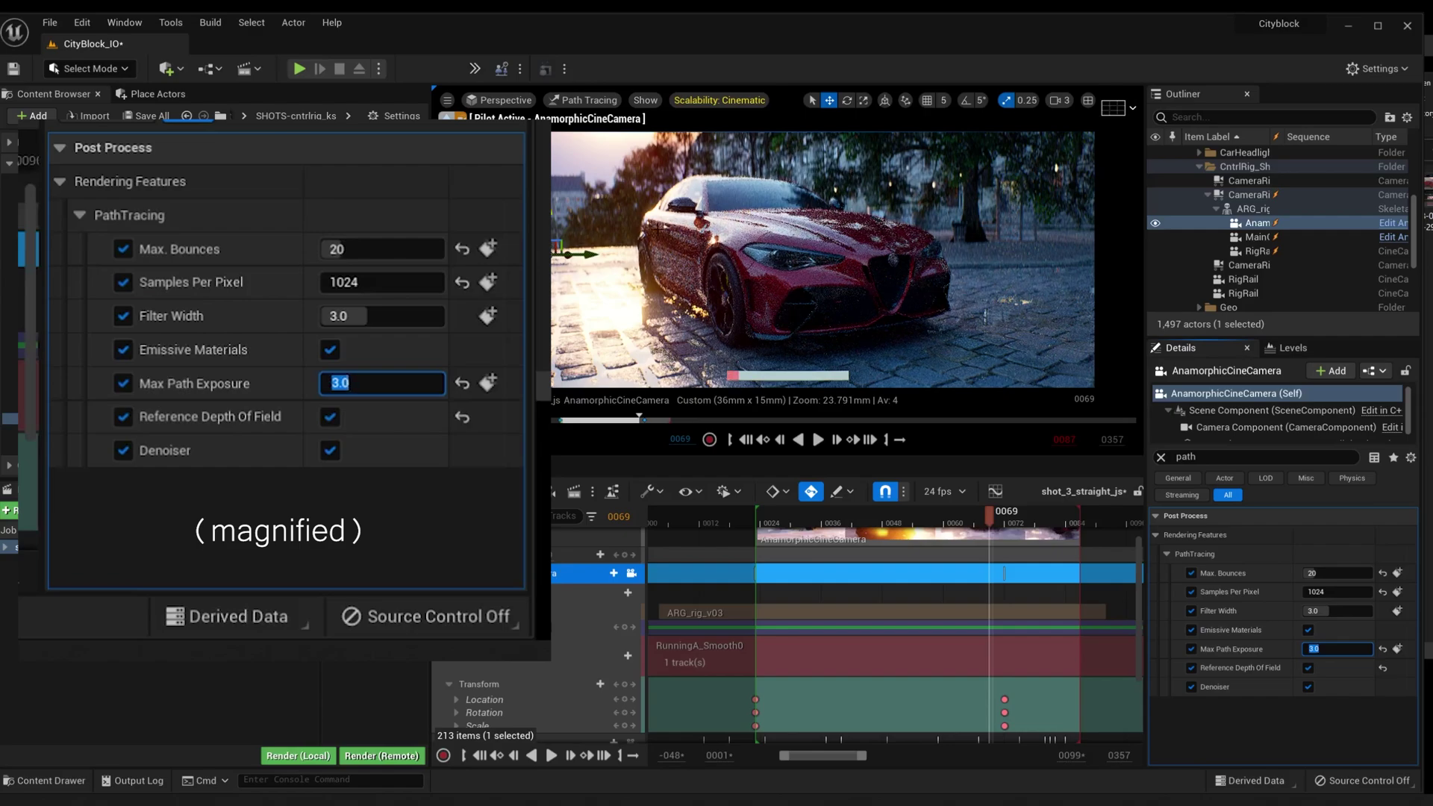
pyautogui.click(1278, 750)
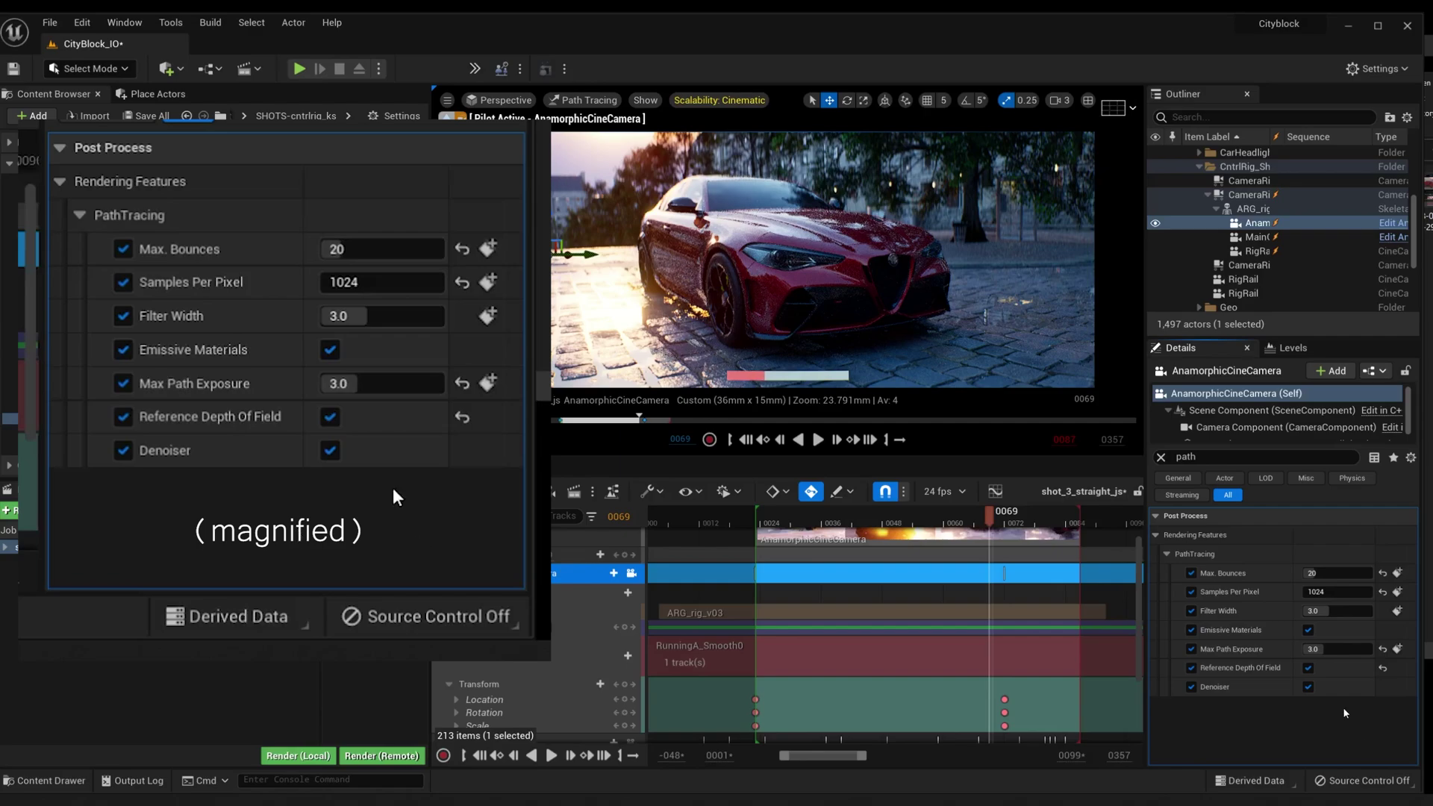
pyautogui.moveTo(1308, 647)
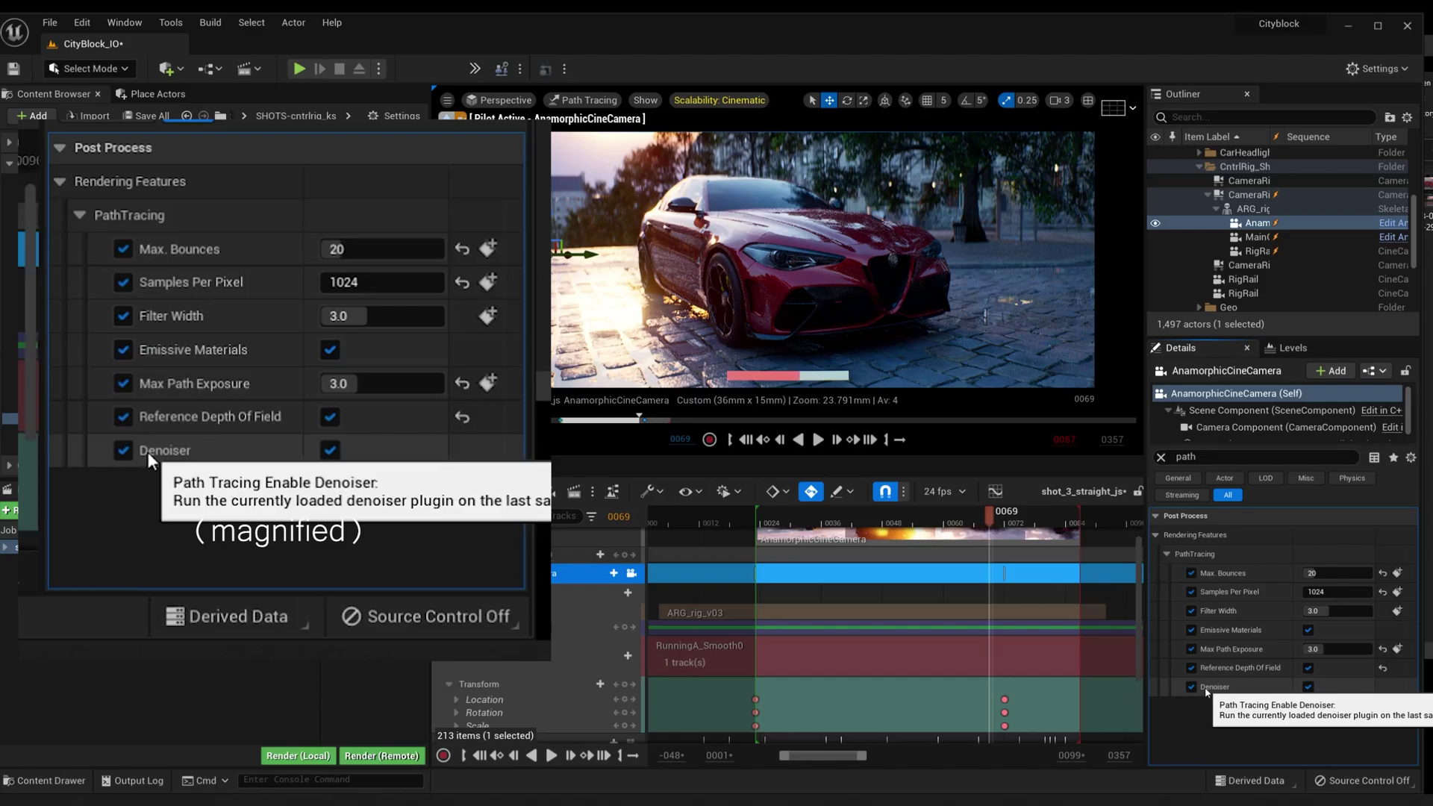
# - Bring up the console command input
pyautogui.press('`')
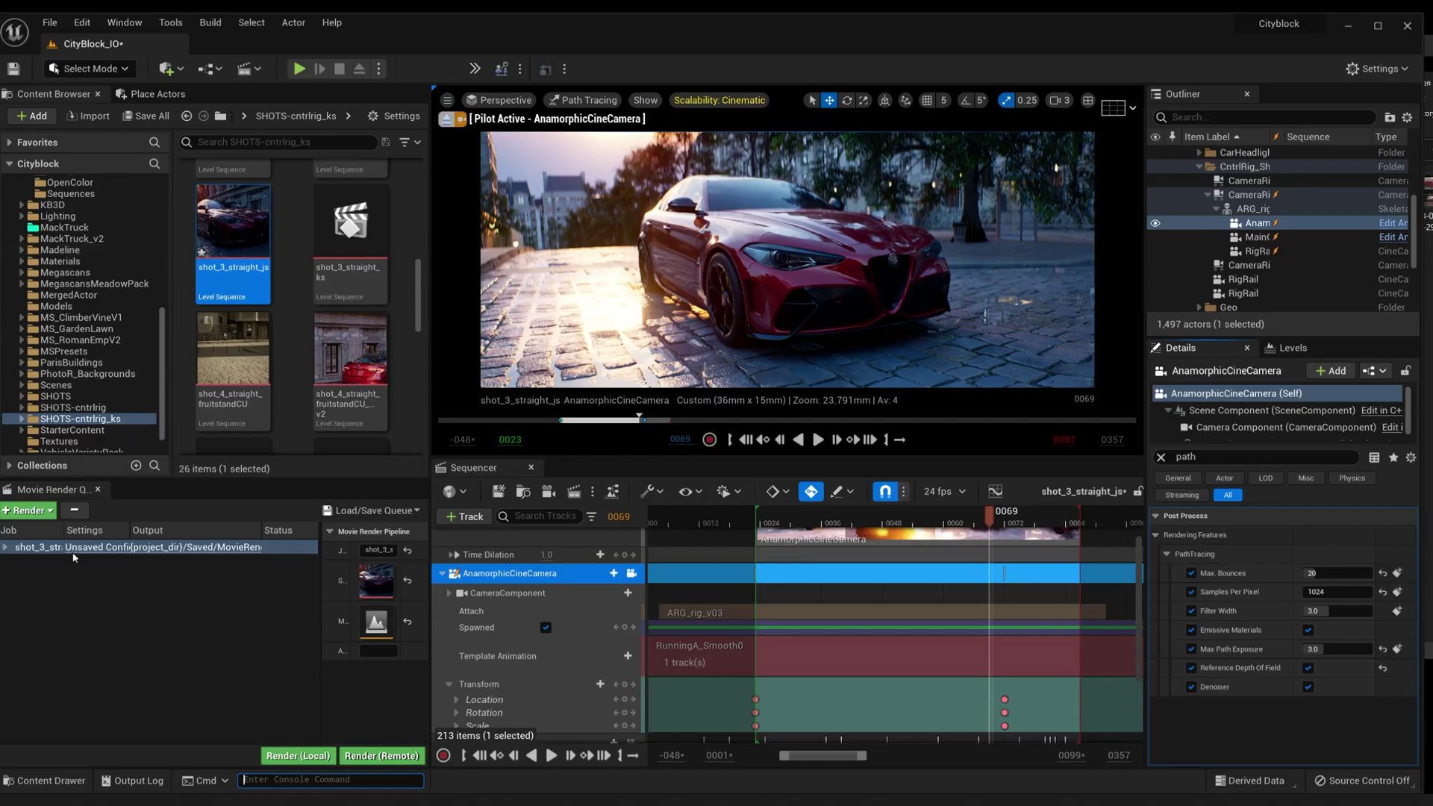
# - Replace the shot_3_straight_js job by dragging the sequence from the Content Browser into the queue
pyautogui.press('Delete')
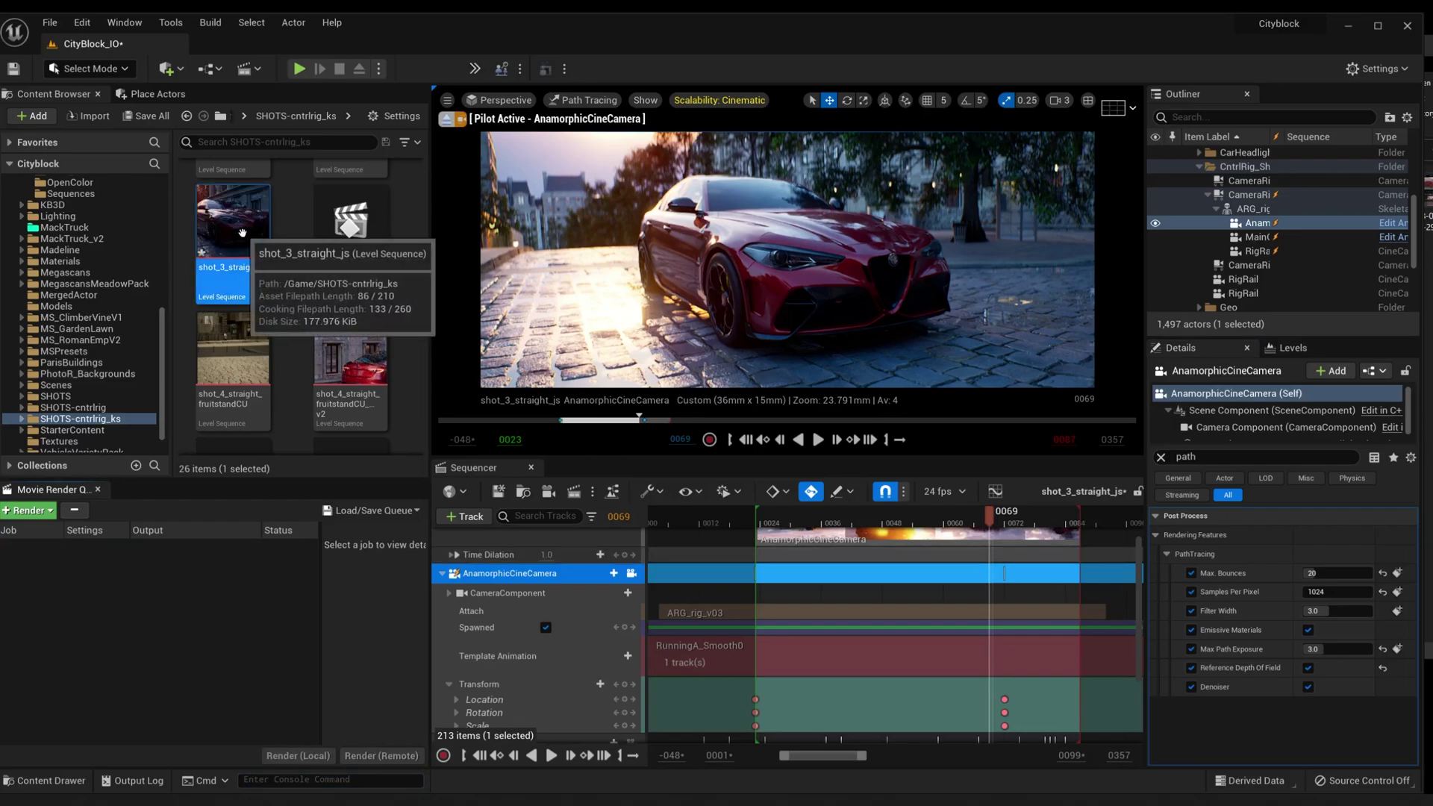
pyautogui.moveTo(242, 233); pyautogui.dragTo(180, 563)
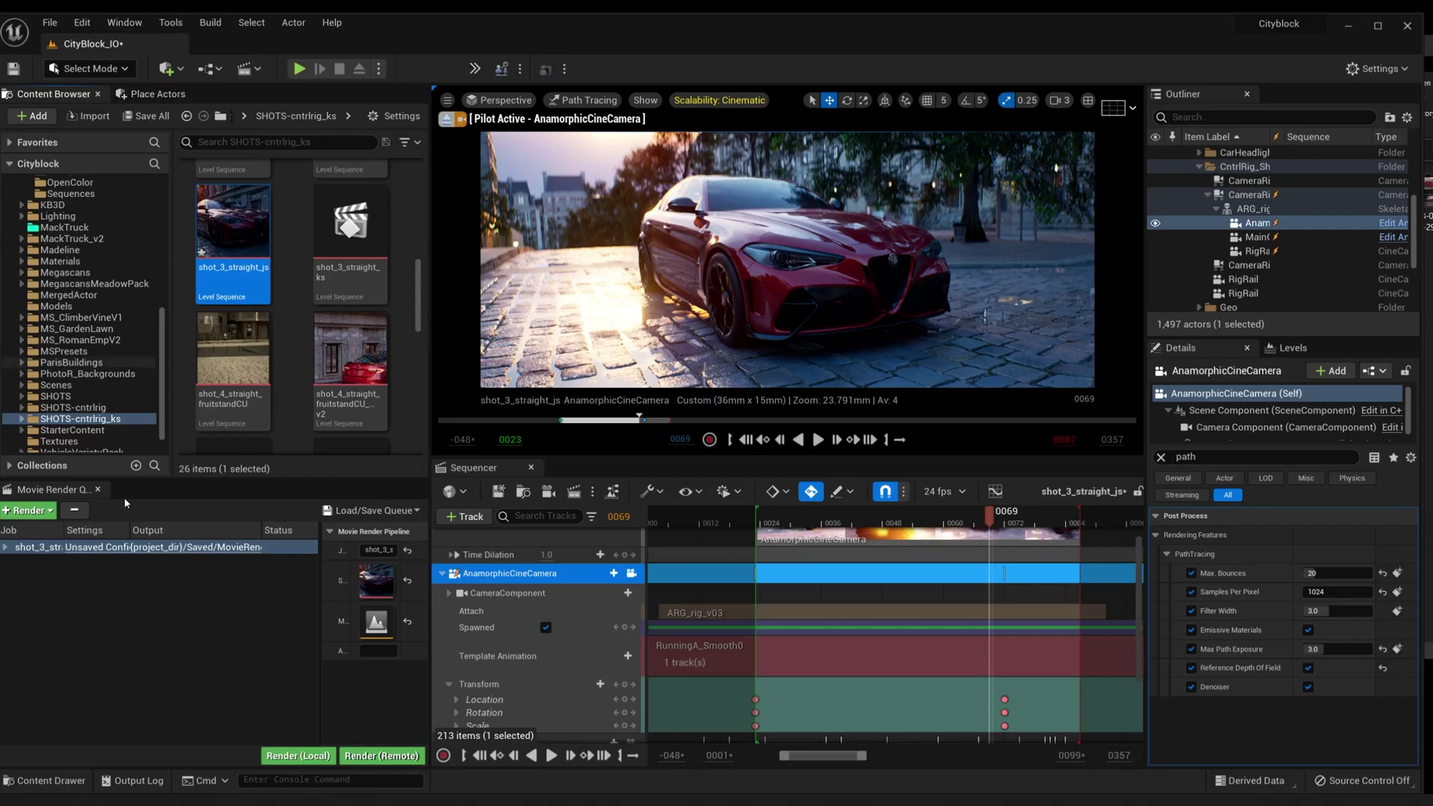
pyautogui.click(123, 23)
pyautogui.moveTo(176, 60)
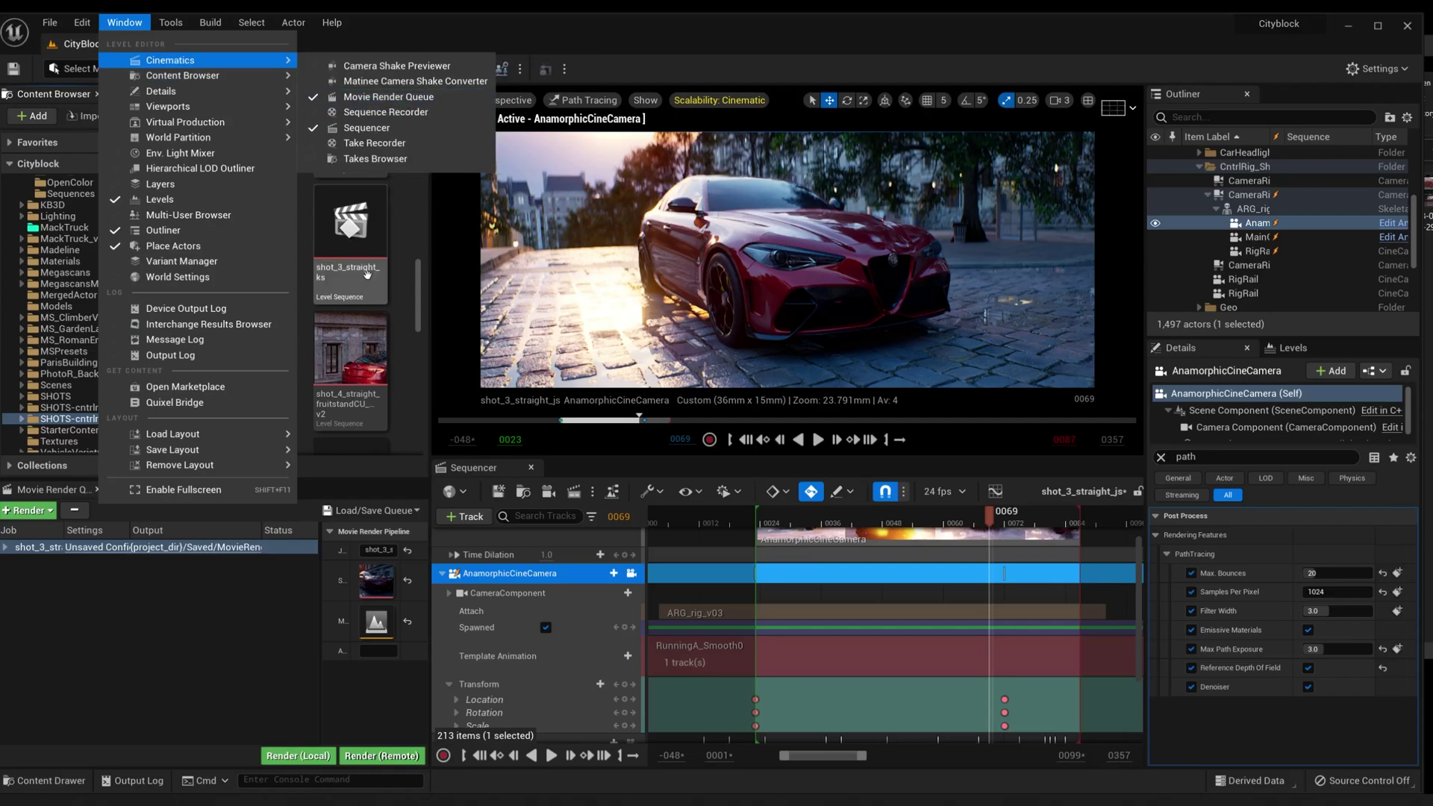
pyautogui.click(83, 603)
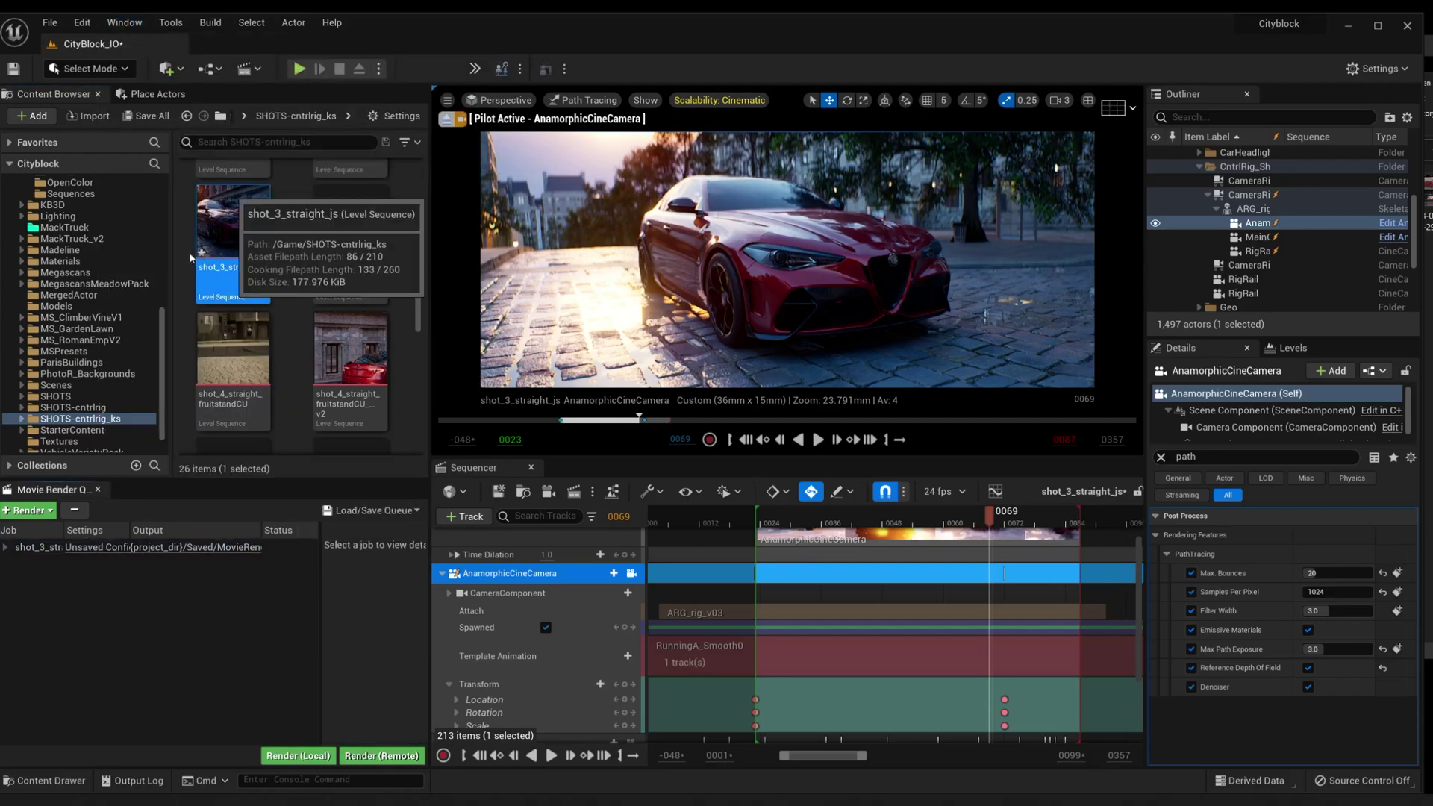
# - In the job settings, delete .jpg Sequence and Deferred Rendering, then add Apple ProRes [10-12bit]
pyautogui.click(78, 548)
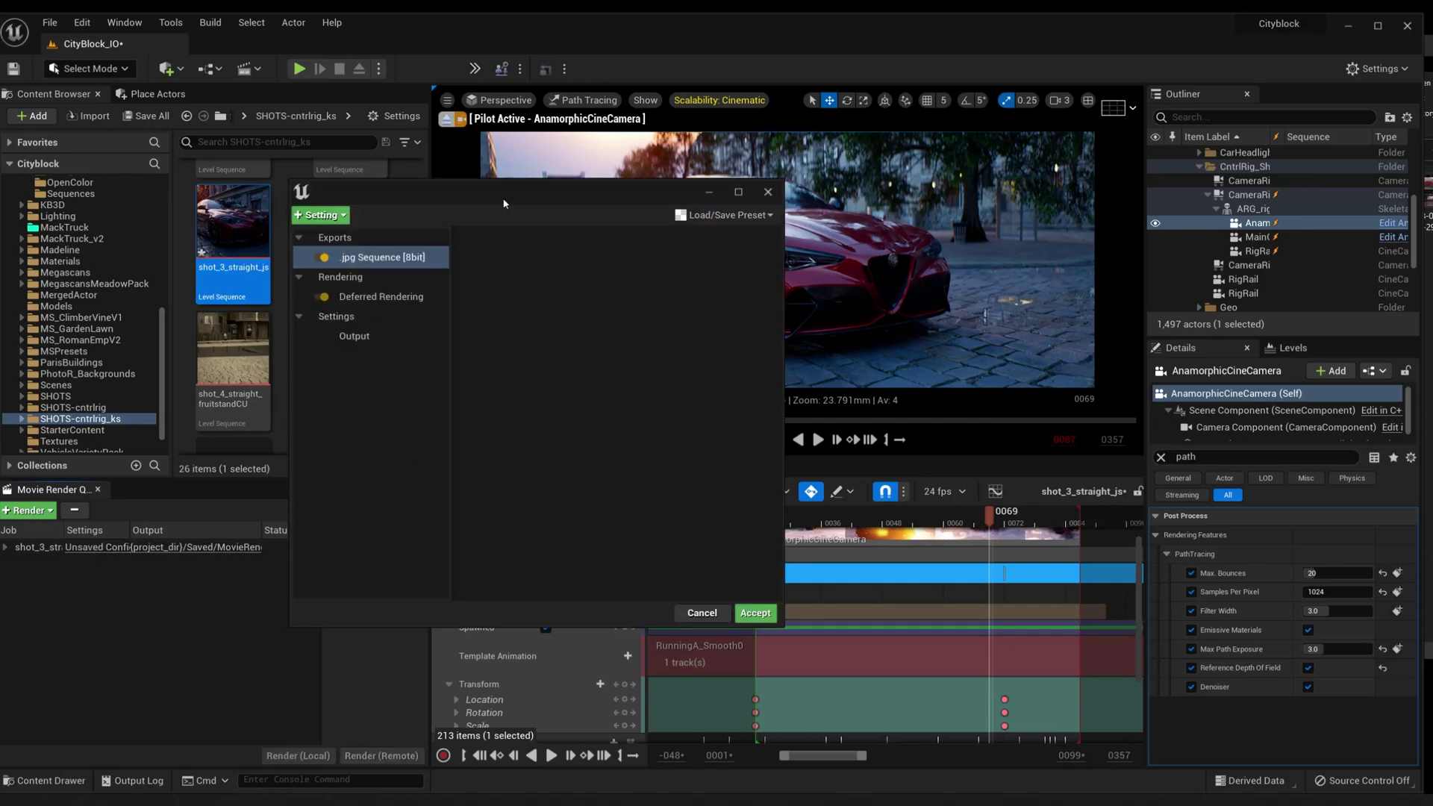
pyautogui.moveTo(504, 203); pyautogui.dragTo(749, 214)
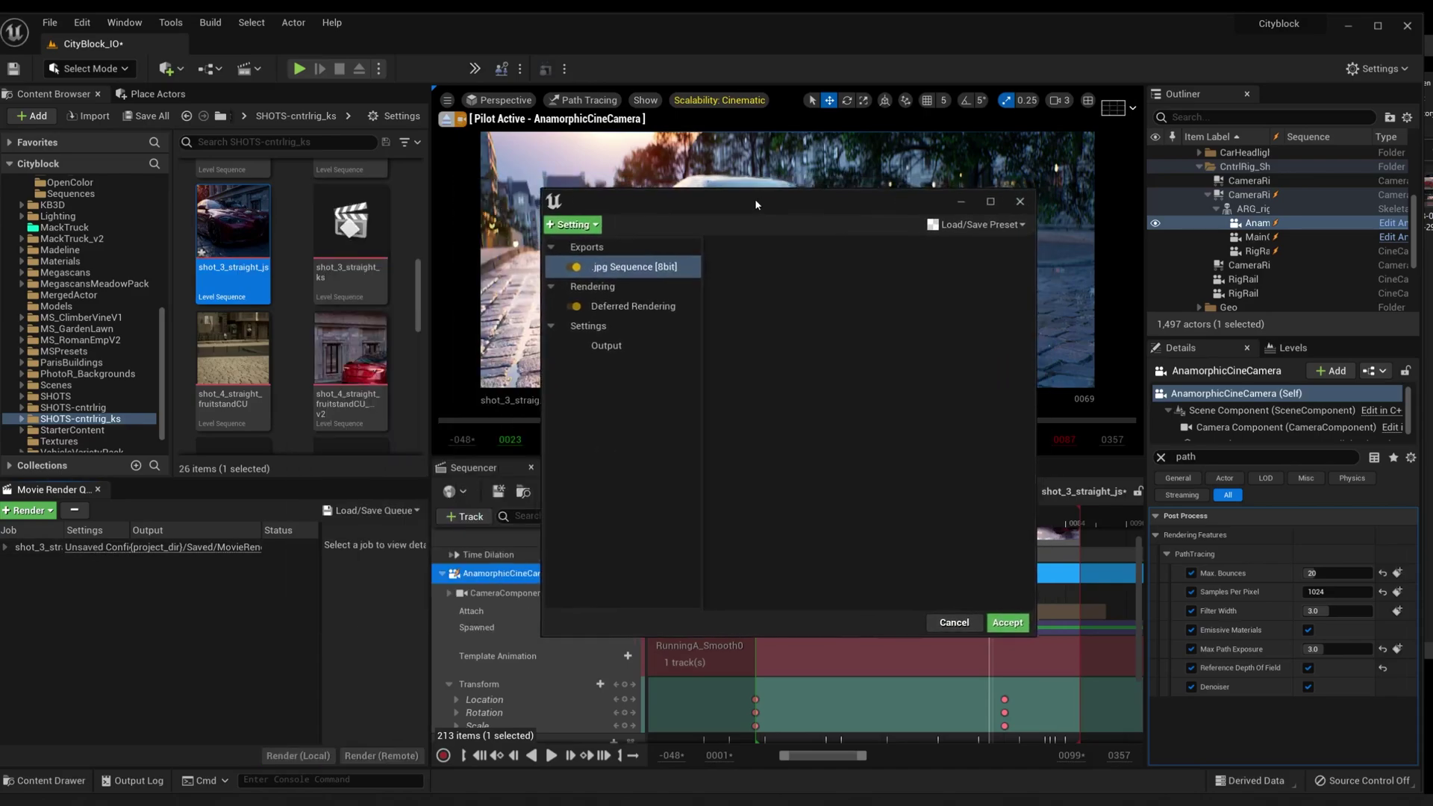
pyautogui.press('Delete')
pyautogui.click(662, 270)
pyautogui.press('Delete')
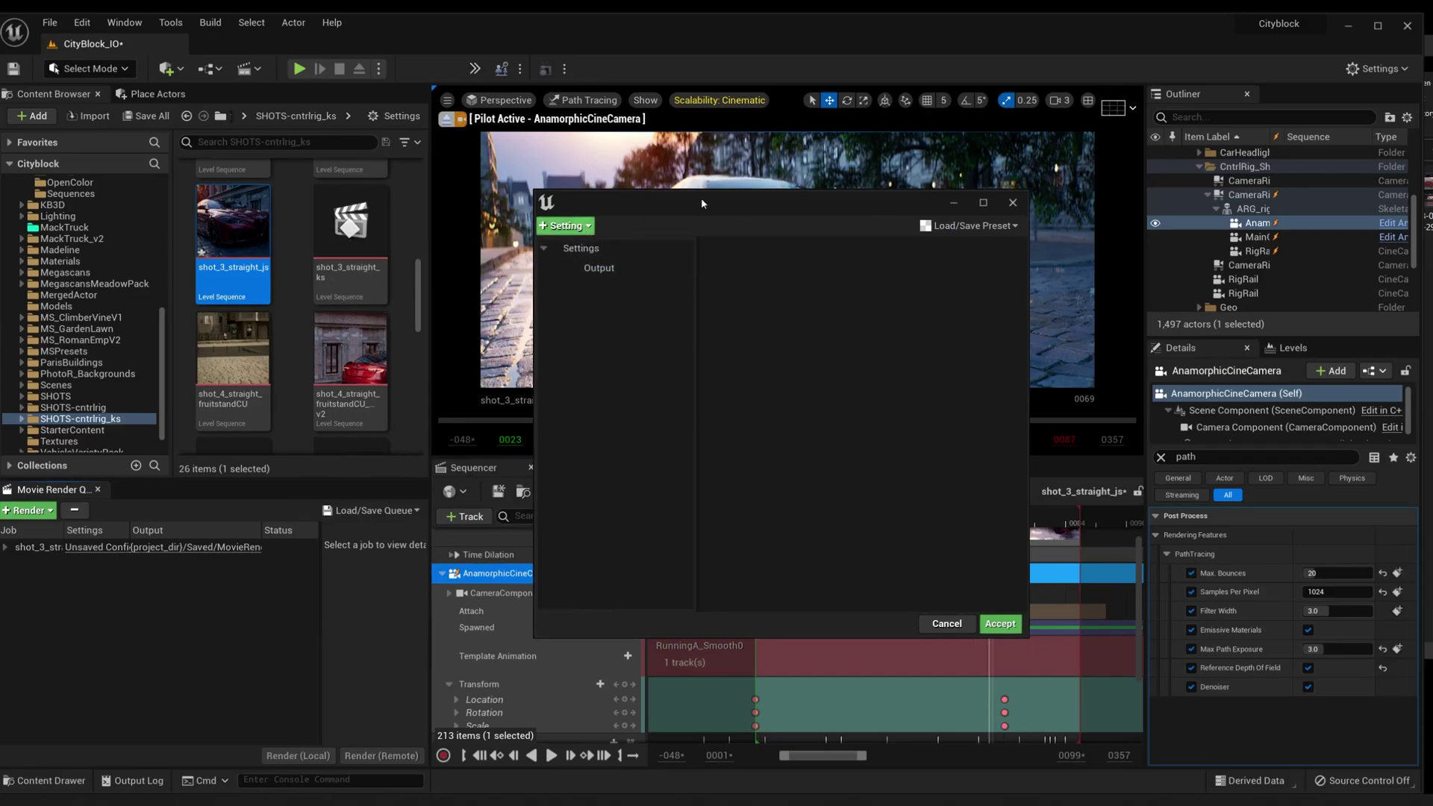
pyautogui.moveTo(701, 202); pyautogui.dragTo(694, 245)
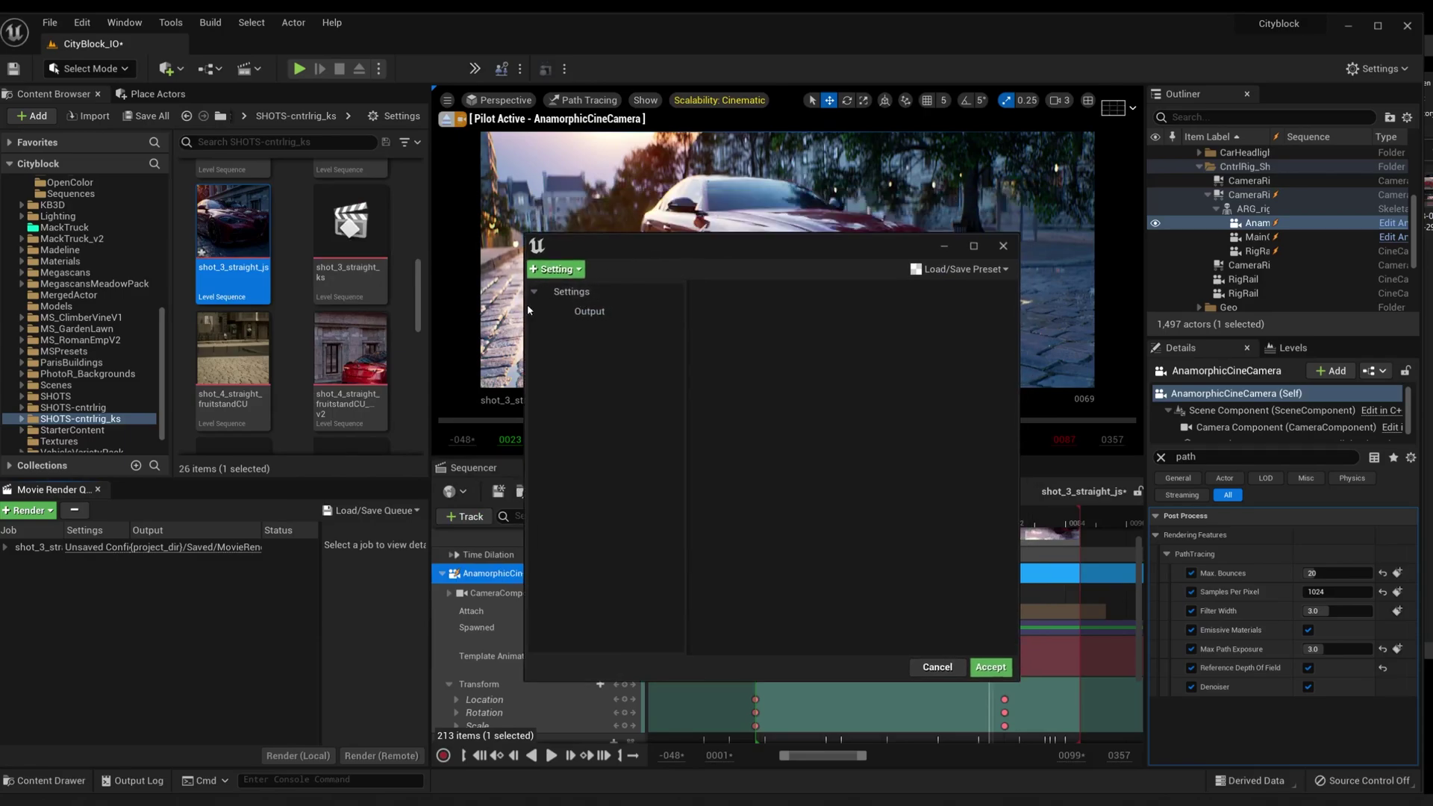
pyautogui.click(555, 269)
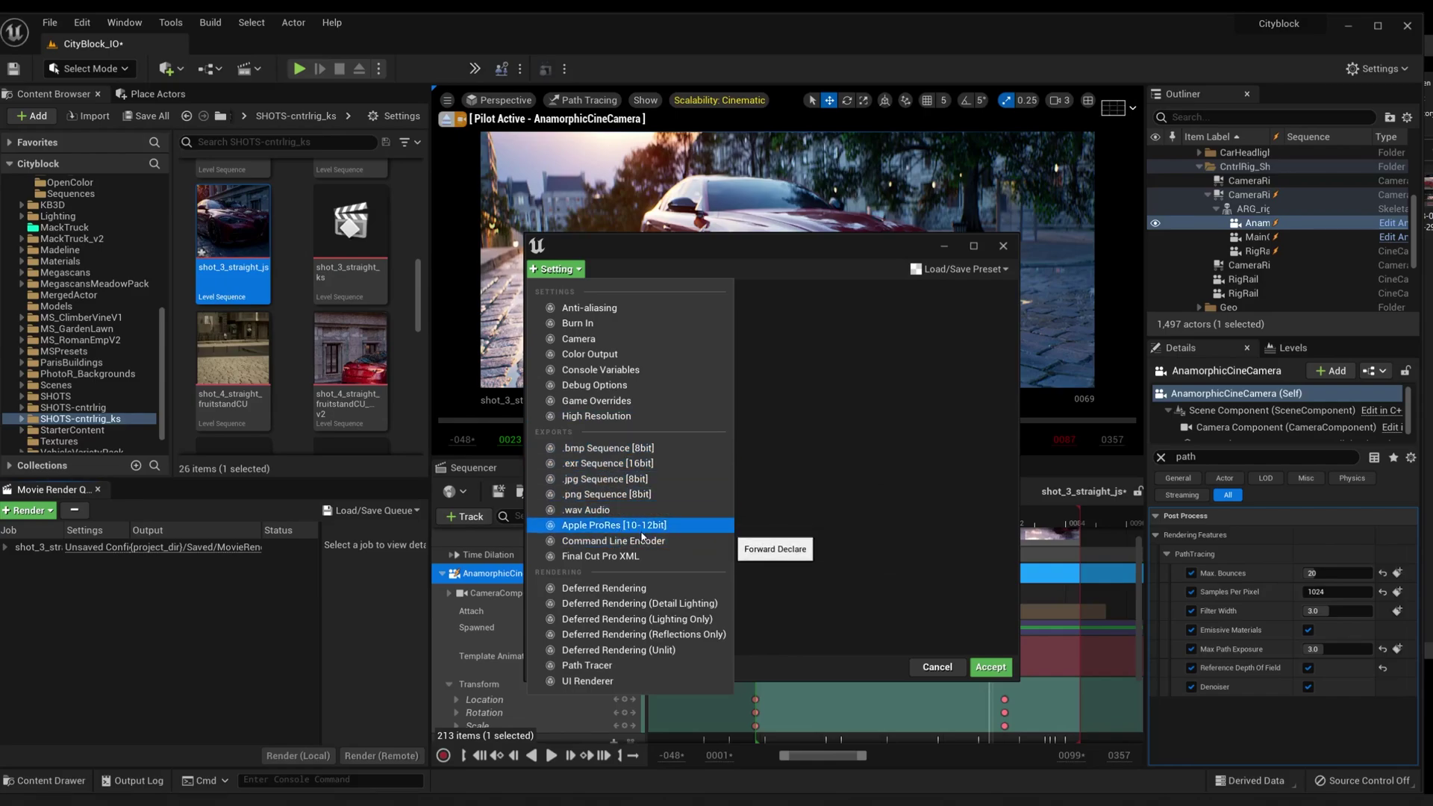
pyautogui.click(642, 528)
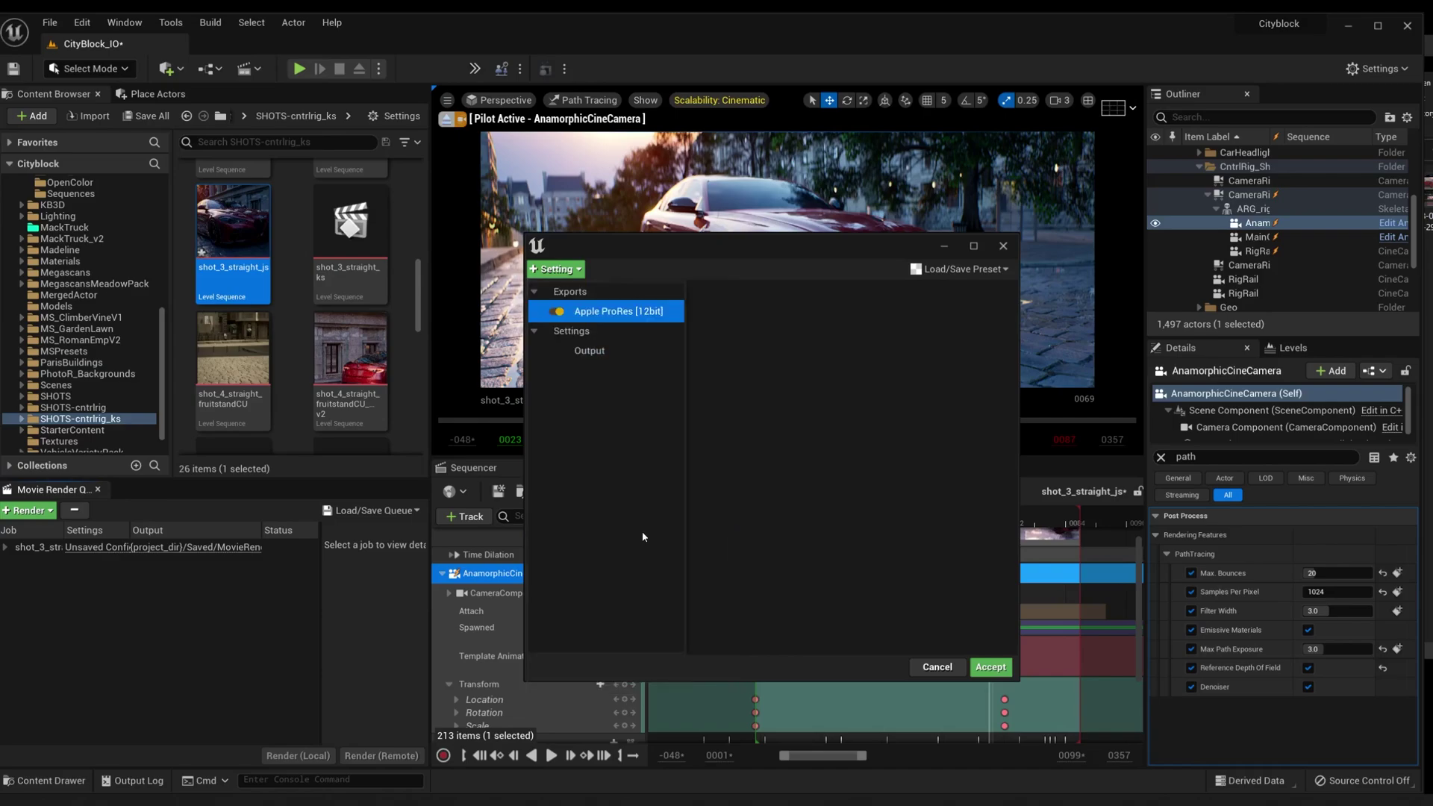
# - Add a Path Tracer rendering pass to the shot_3_straight_js job settings
pyautogui.click(554, 270)
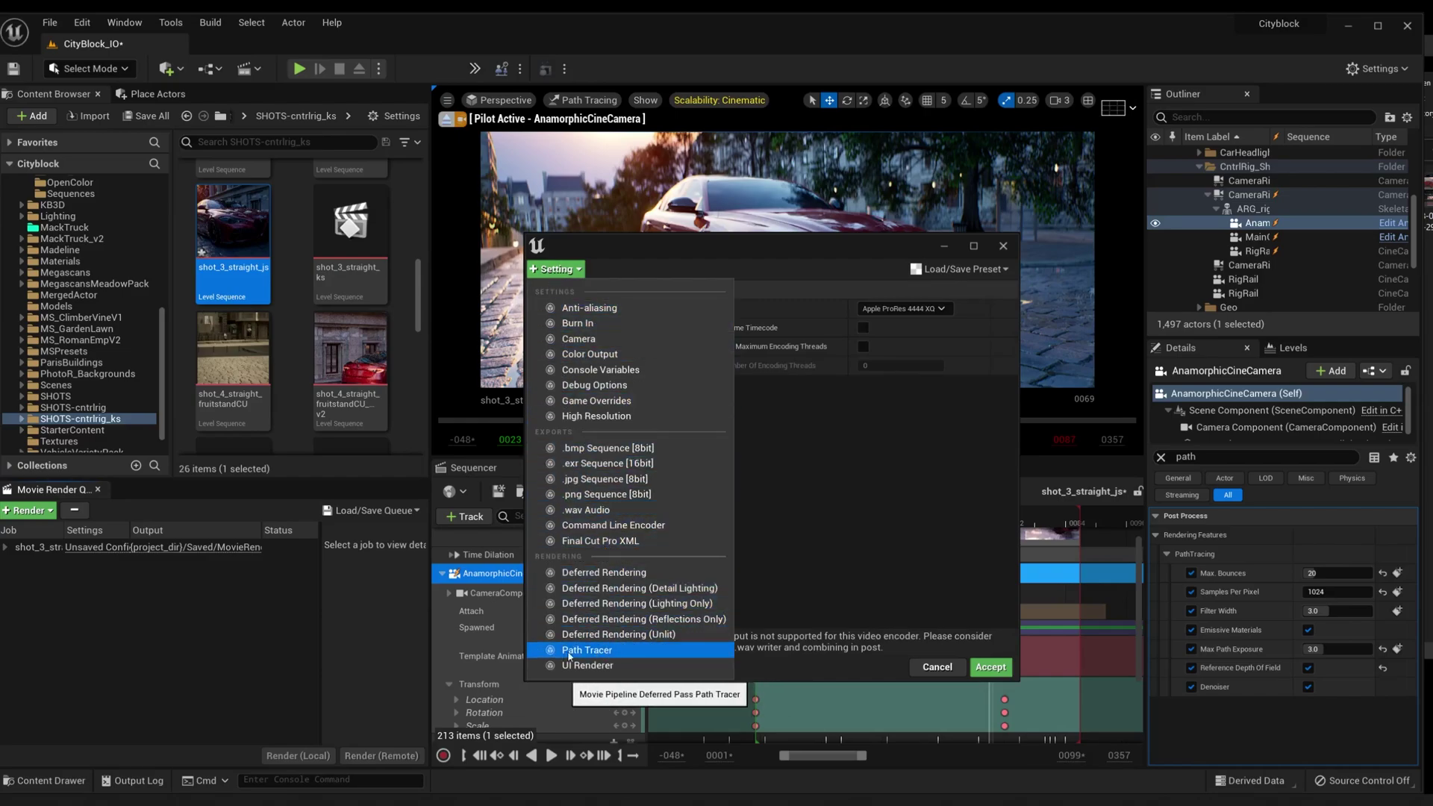
pyautogui.click(596, 653)
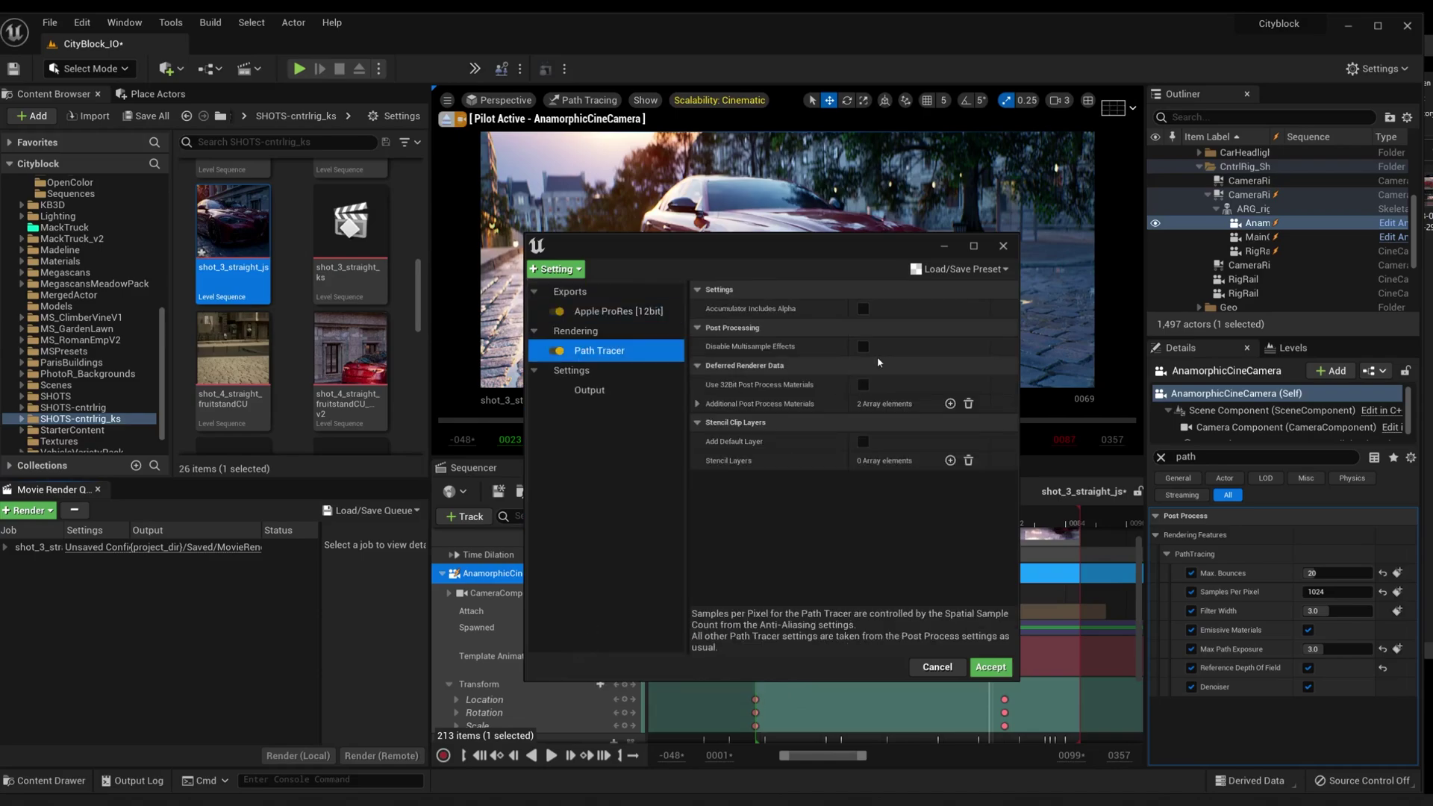
pyautogui.click(575, 269)
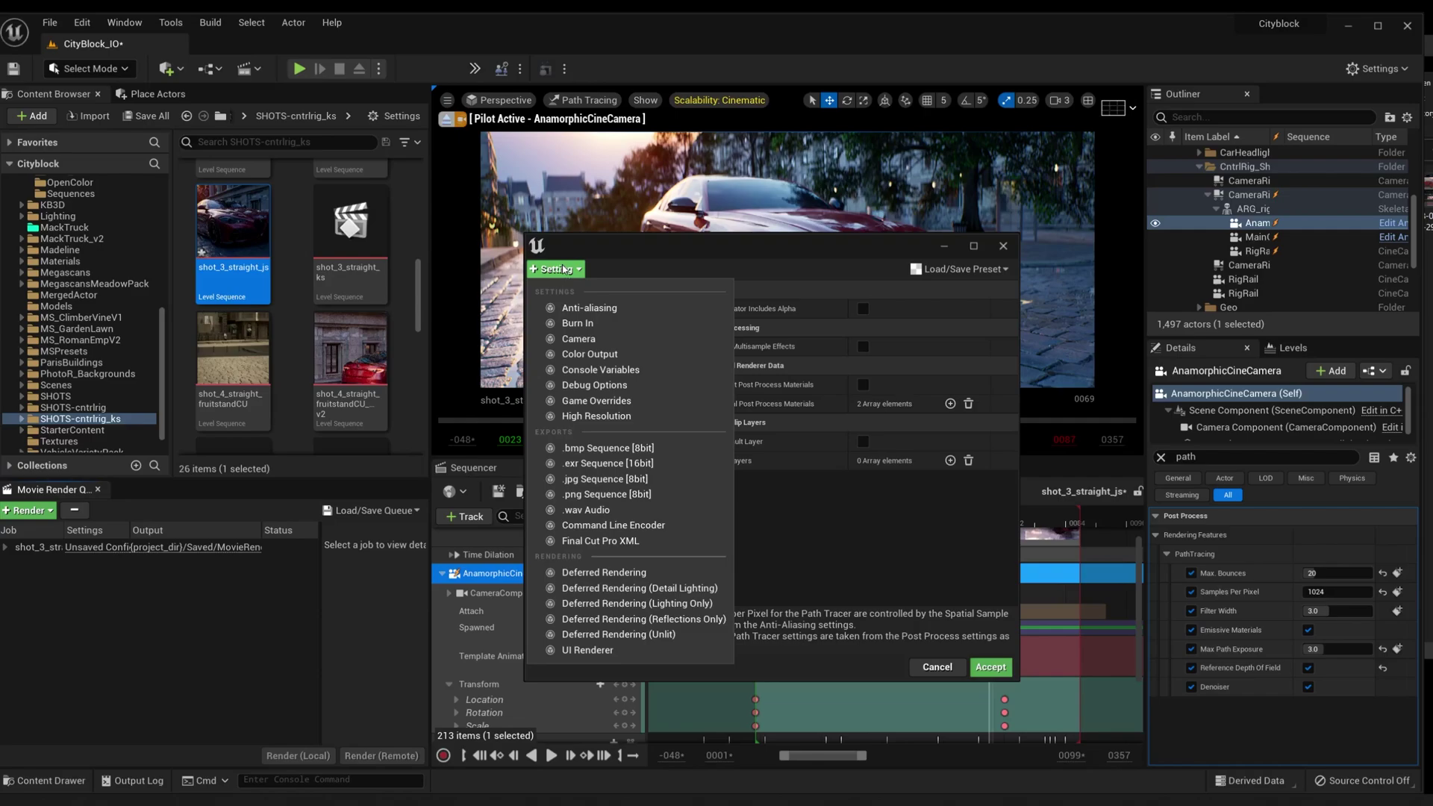
# - Add an Anti-aliasing setting to the job and shift the settings window left
pyautogui.click(597, 308)
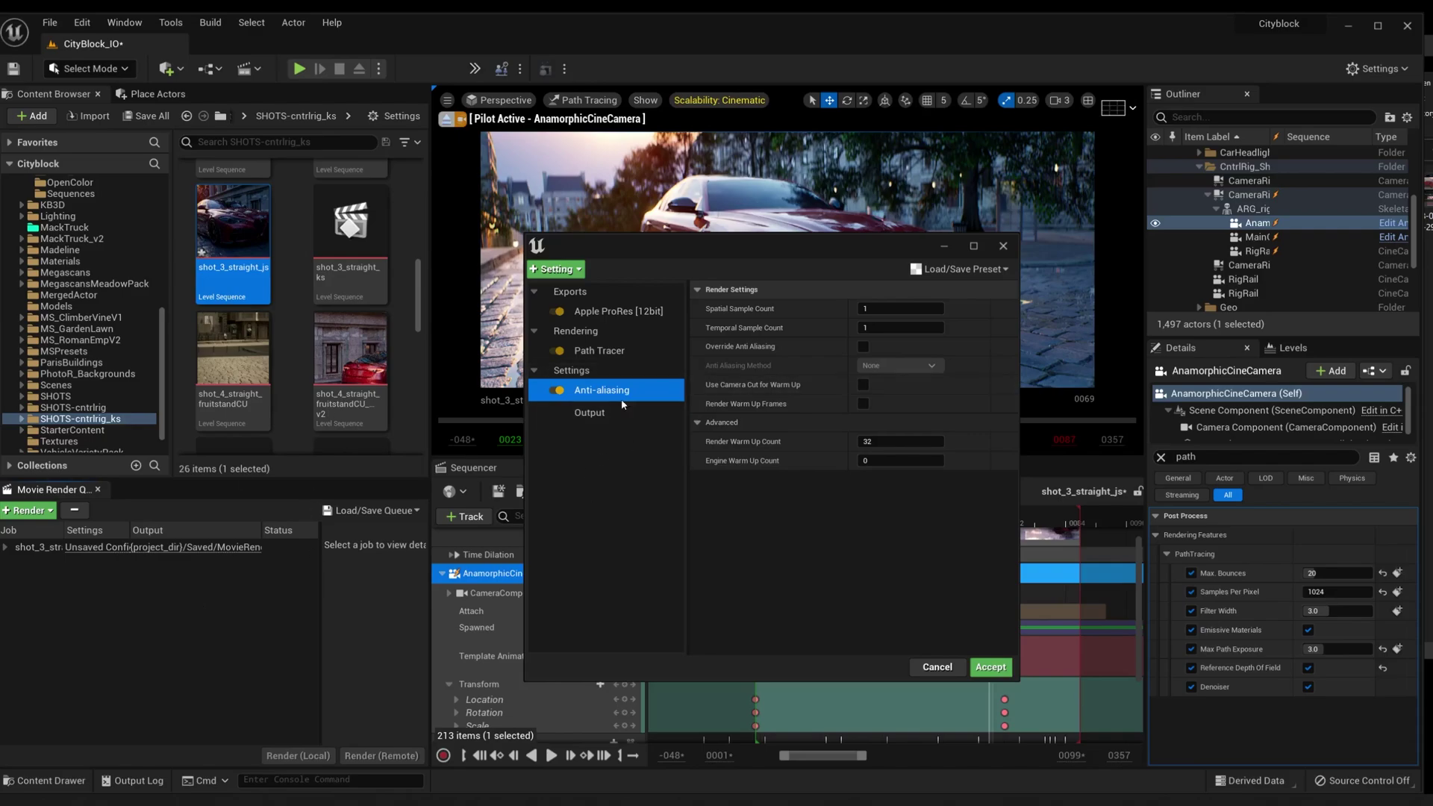
pyautogui.moveTo(777, 244); pyautogui.dragTo(611, 240)
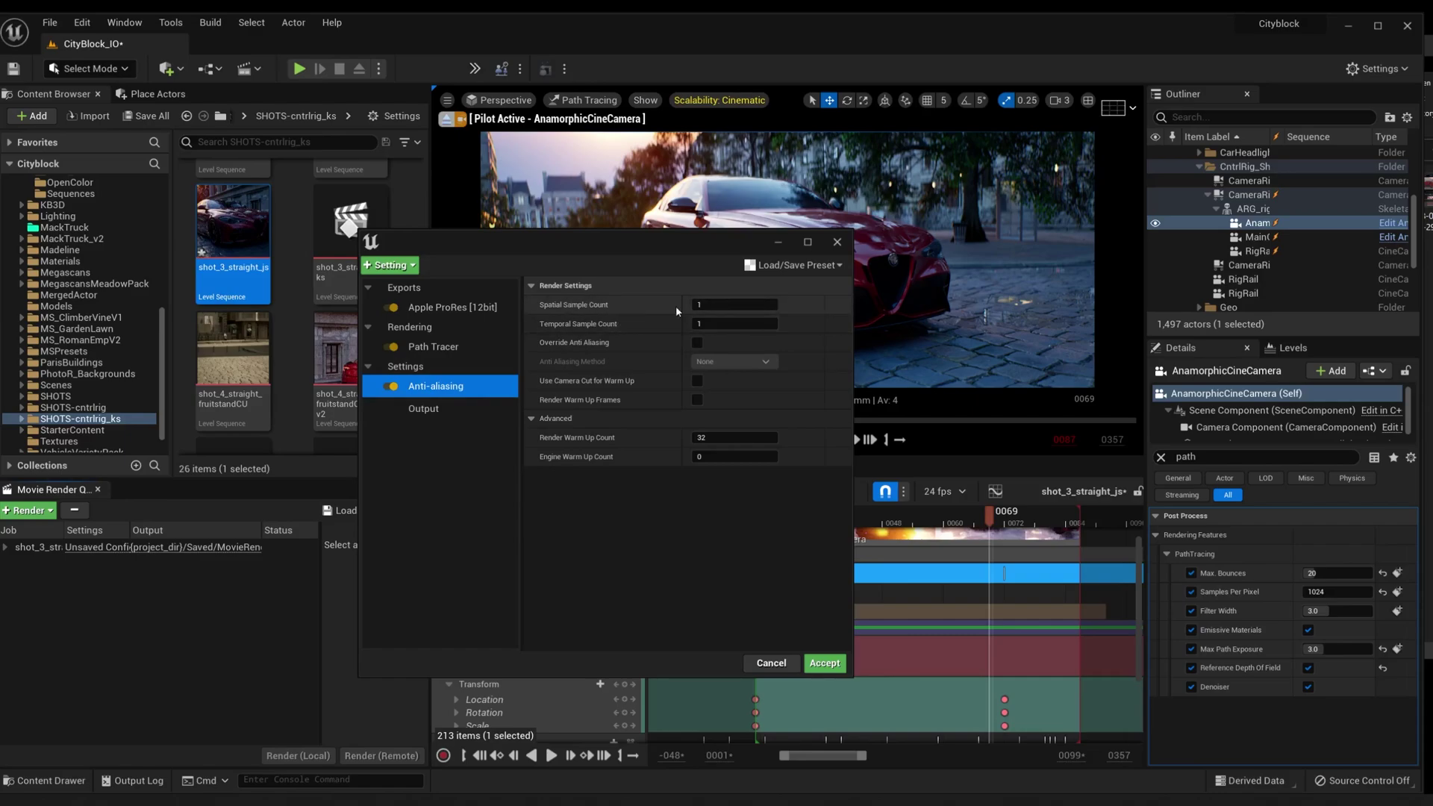
# - Set Spatial and Temporal Sample Count to 32 and tick Override Anti Aliasing, method None
pyautogui.click(735, 305)
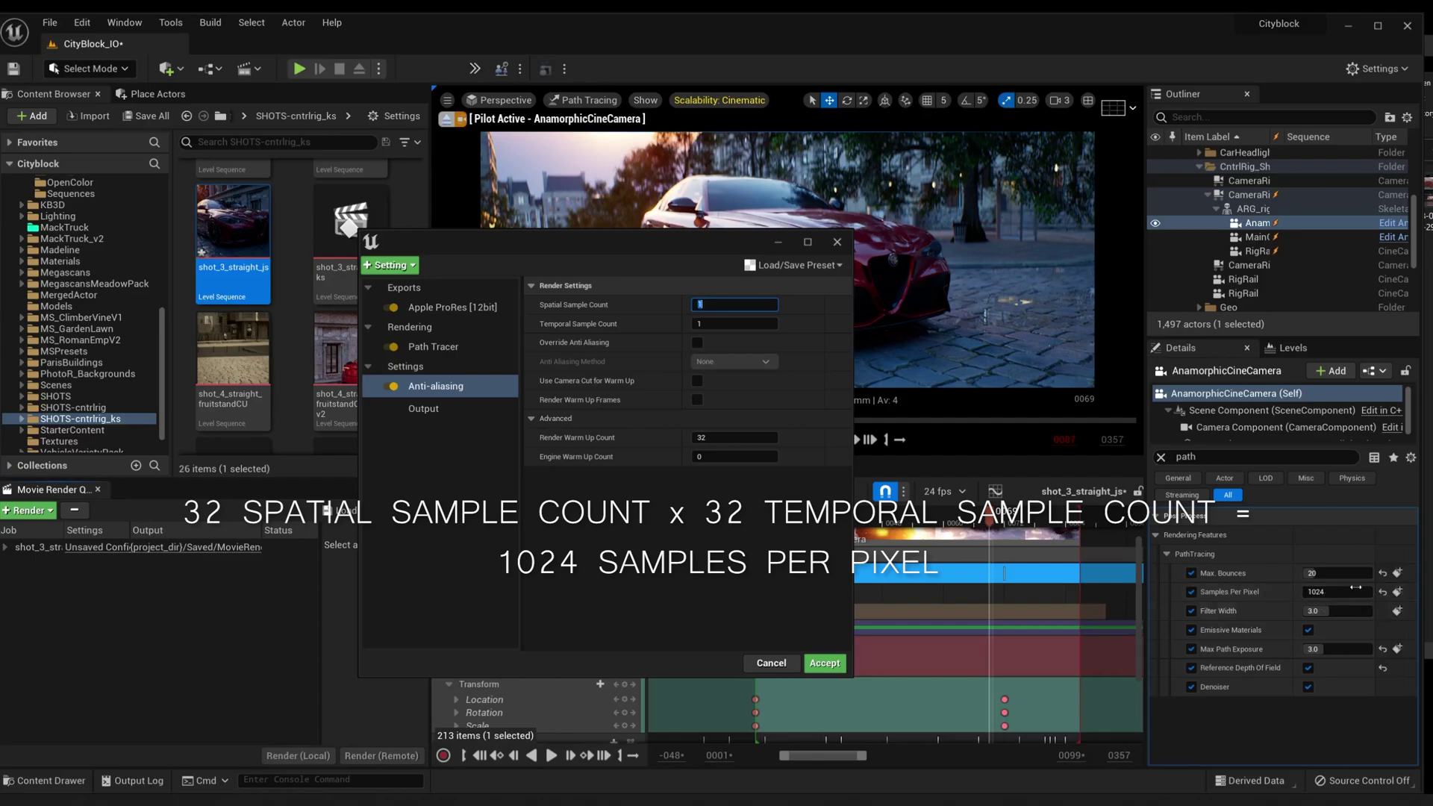
pyautogui.write('32')
pyautogui.click(771, 321)
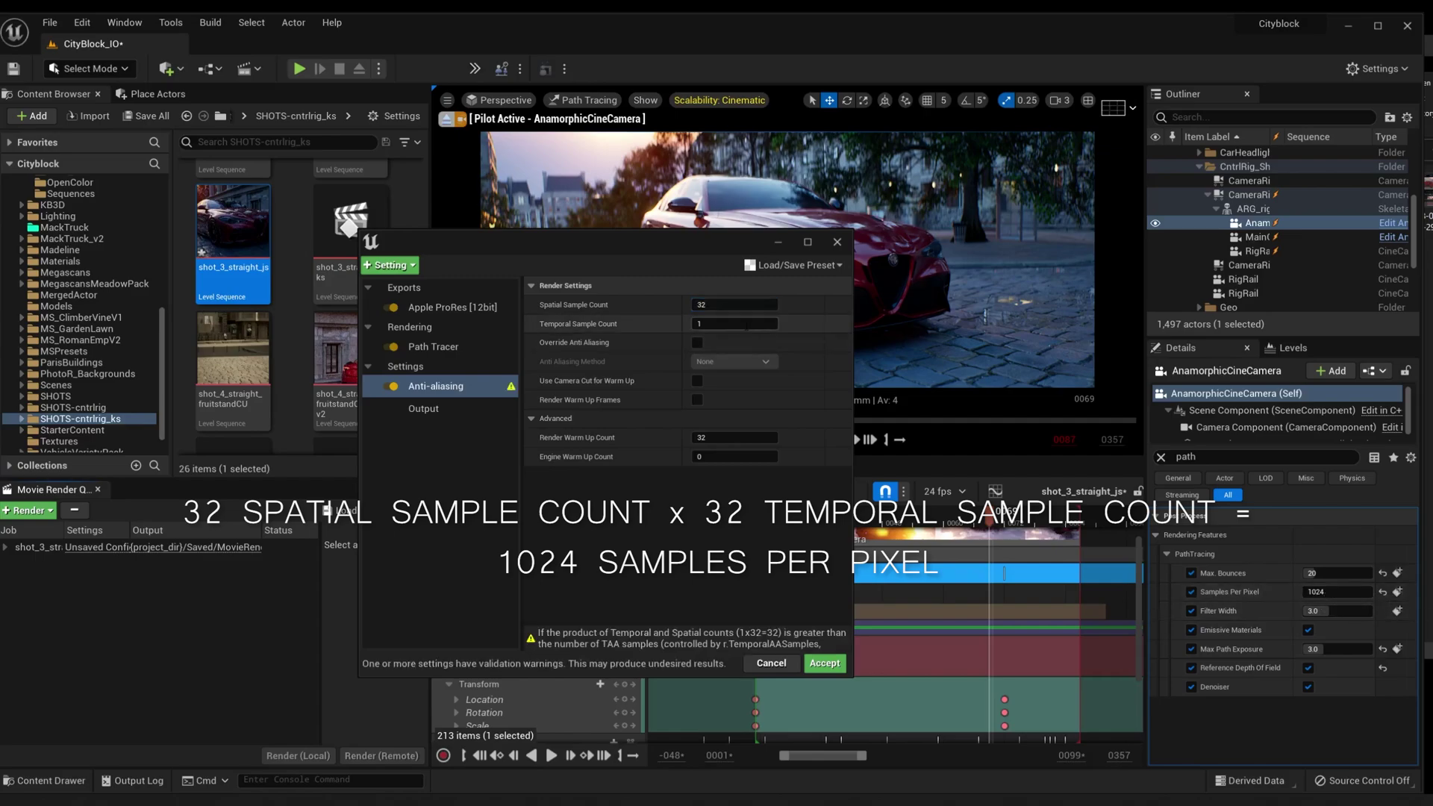
pyautogui.write('32')
pyautogui.press('Return')
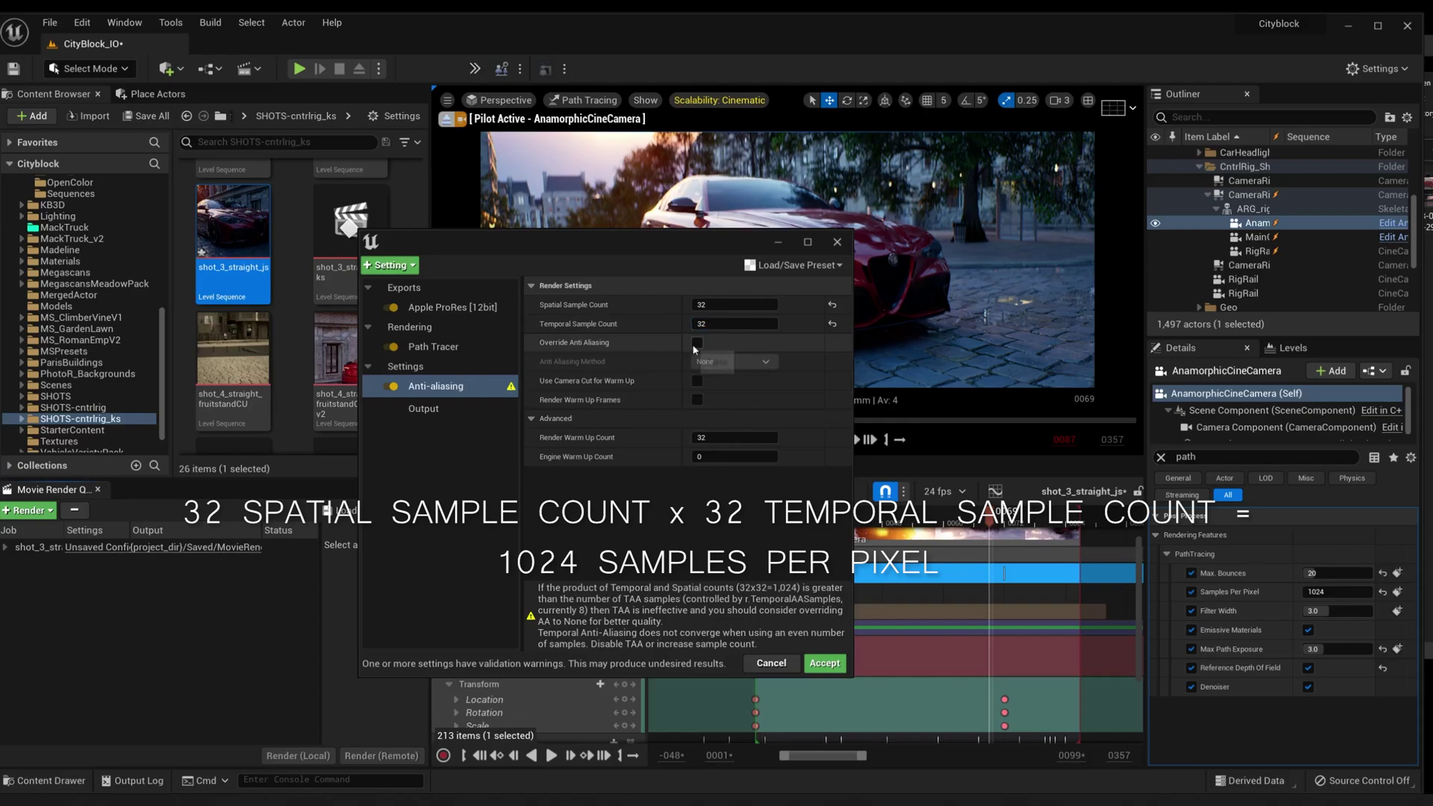
pyautogui.moveTo(514, 392)
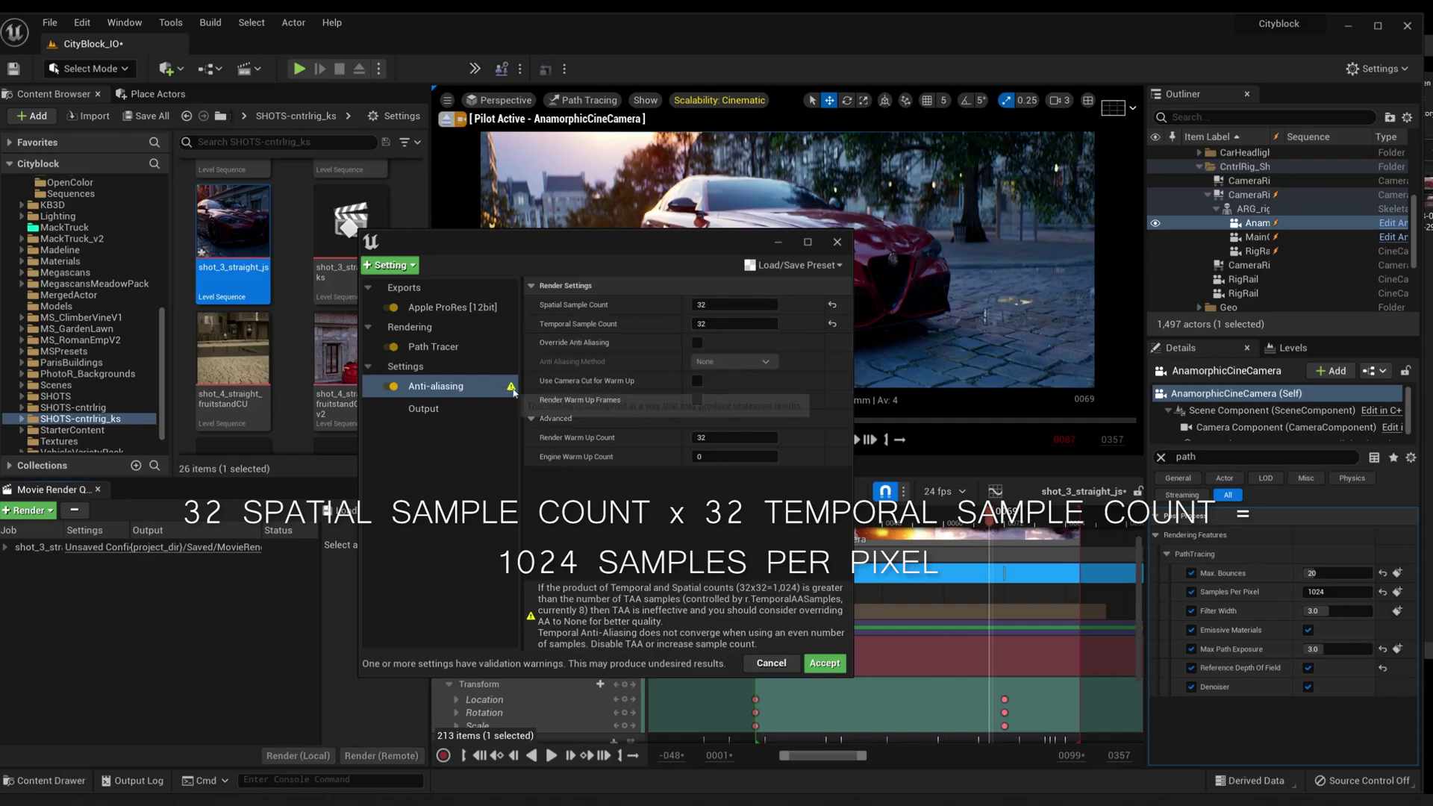
pyautogui.click(698, 344)
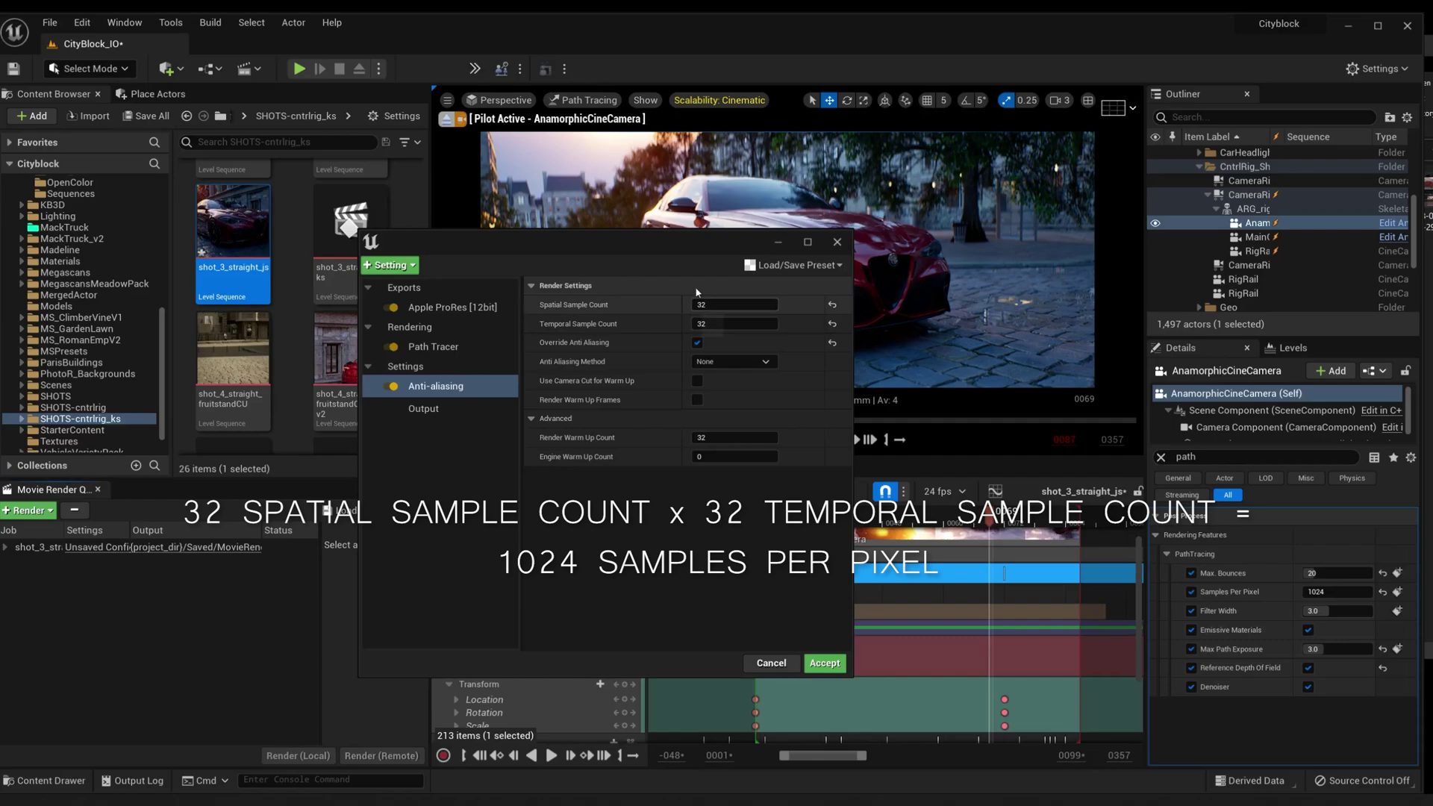
# - Try alternative sample counts: spatial 10 and temporal 50, re-entering spatial 10
pyautogui.click(746, 306)
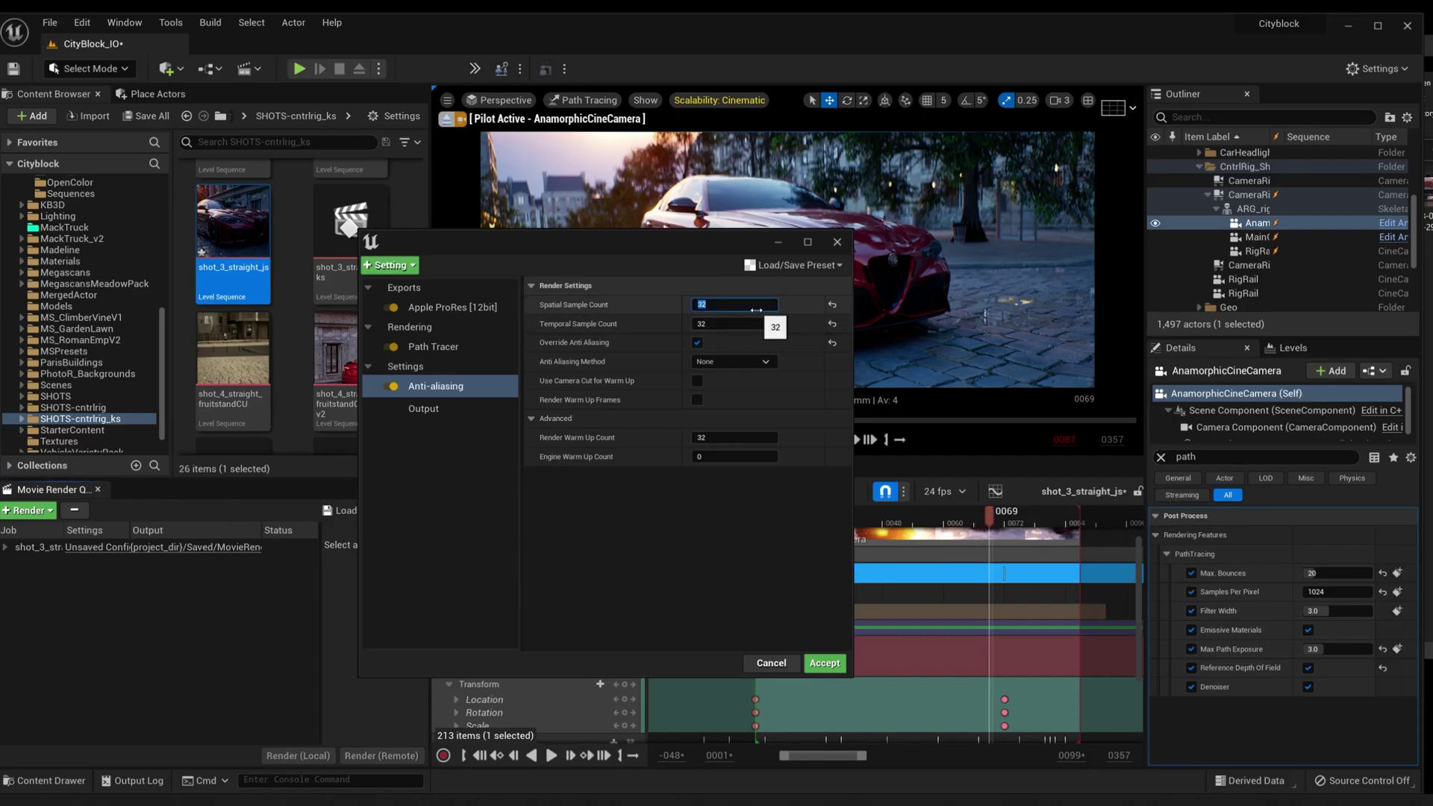
pyautogui.write('10')
pyautogui.click(755, 324)
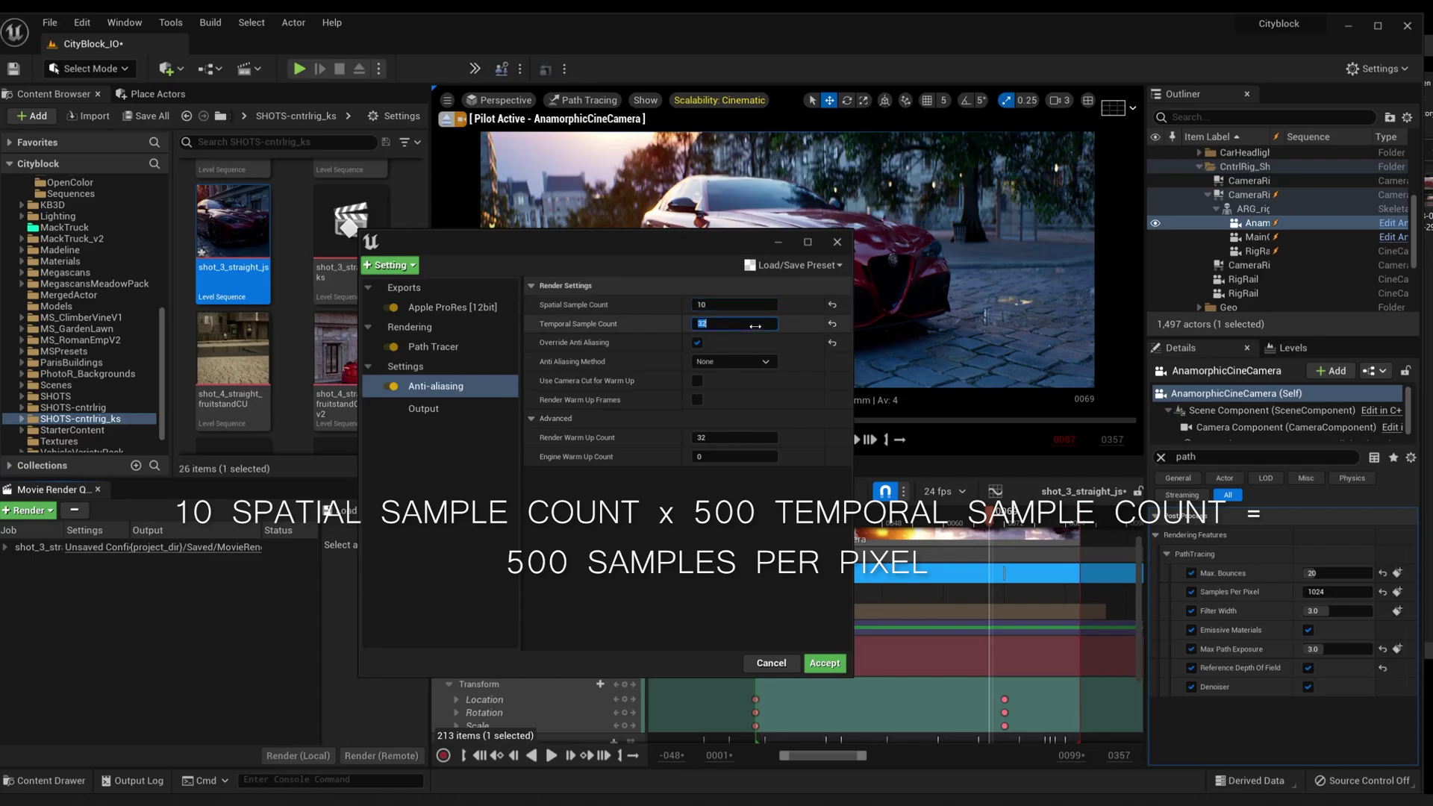
pyautogui.write('50')
pyautogui.press('Return')
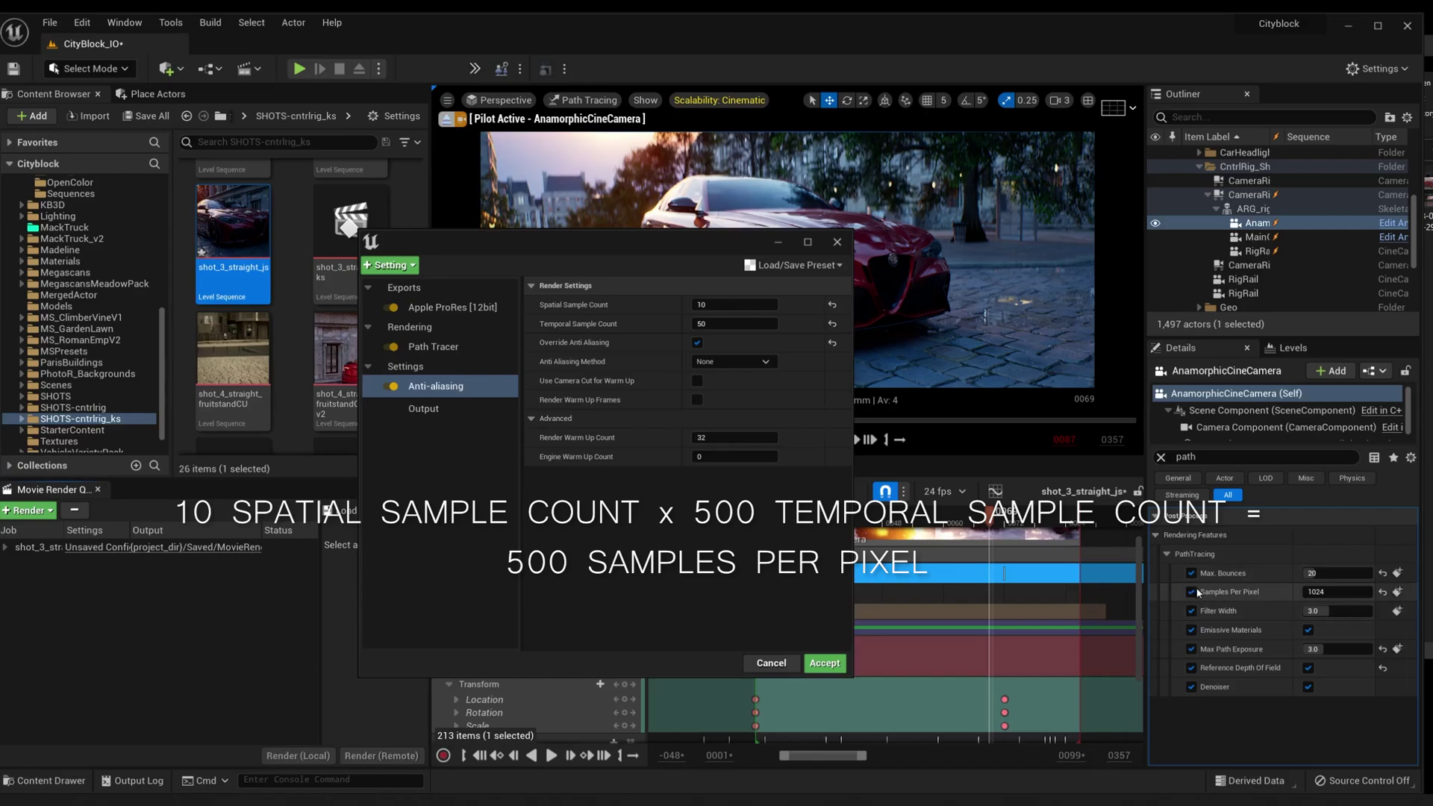
pyautogui.click(708, 304)
pyautogui.press('BackSpace')
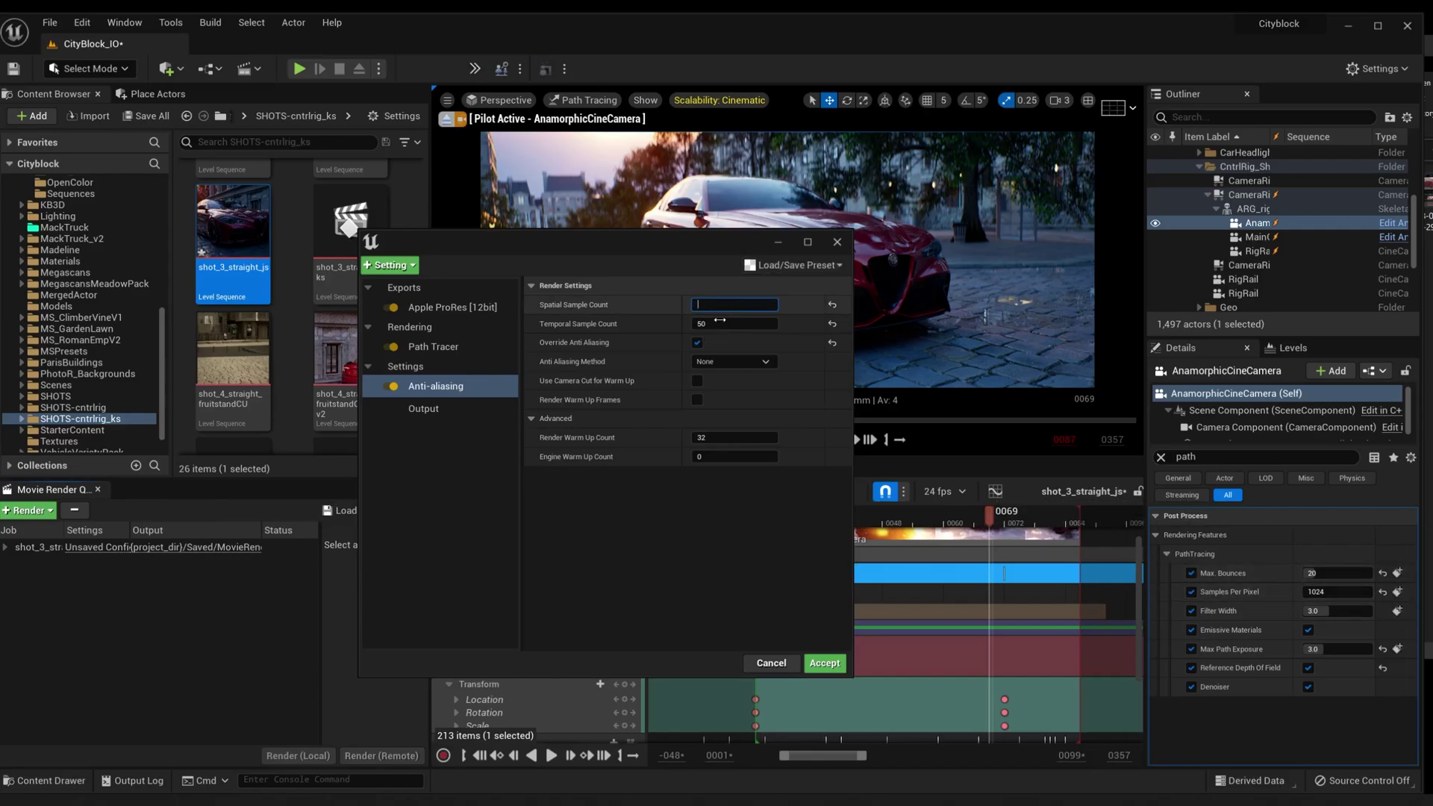
pyautogui.write('10')
pyautogui.press('Return')
# - Try 64 spatial and 32 temporal anti-aliasing samples
pyautogui.click(705, 303)
pyautogui.write('64')
pyautogui.press('Tab')
pyautogui.write('32')
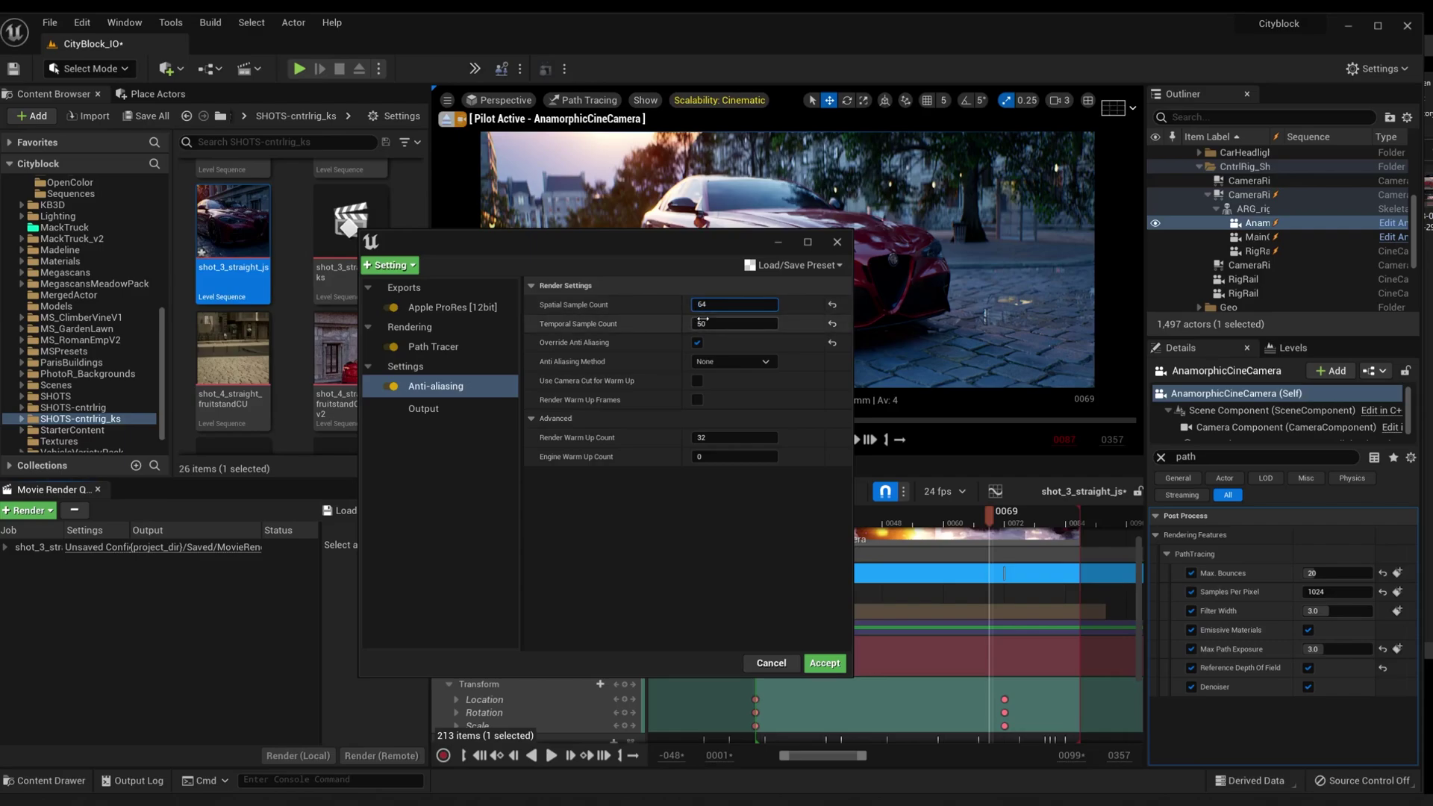
pyautogui.click(728, 532)
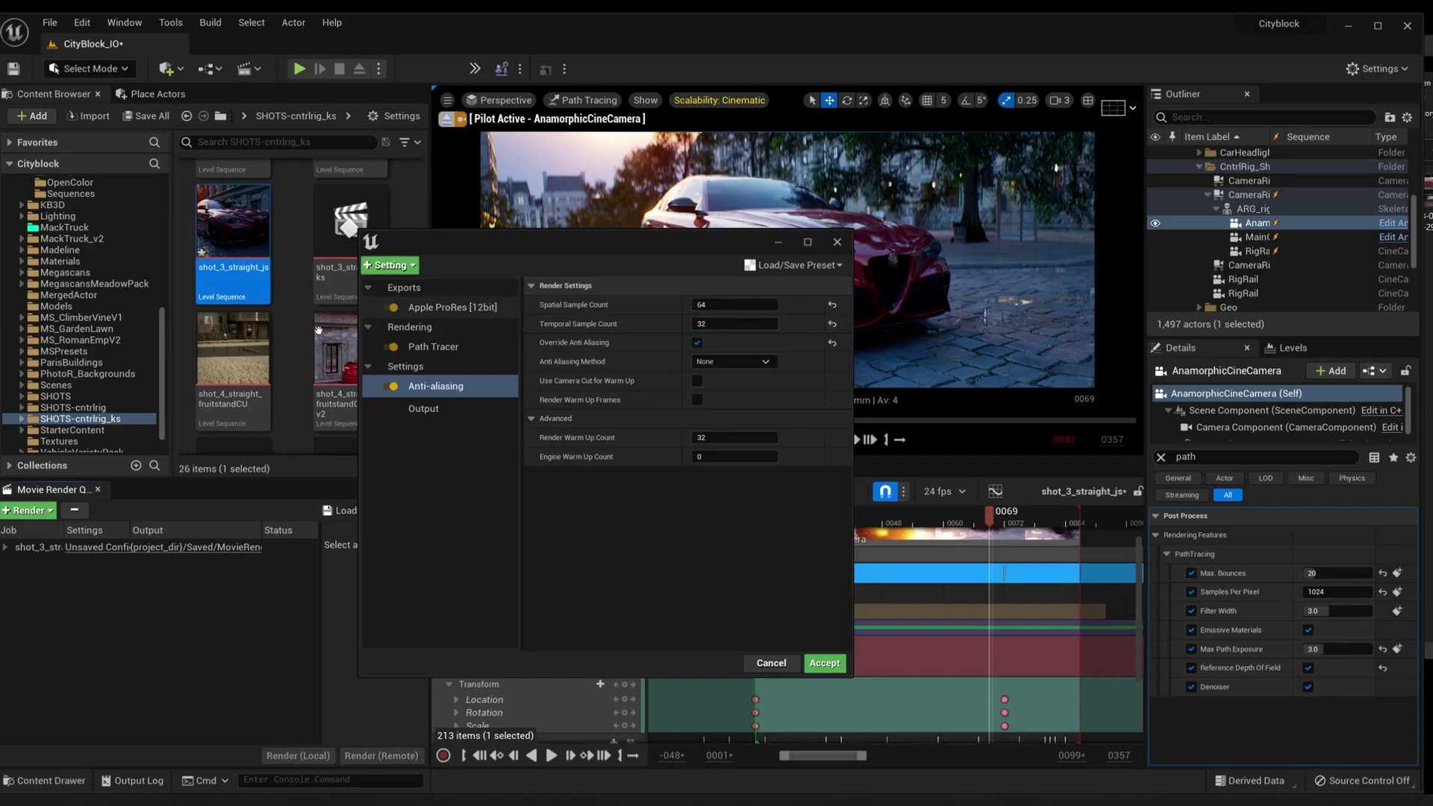
# - Try 16 spatial and 16 temporal anti-aliasing samples
pyautogui.click(715, 304)
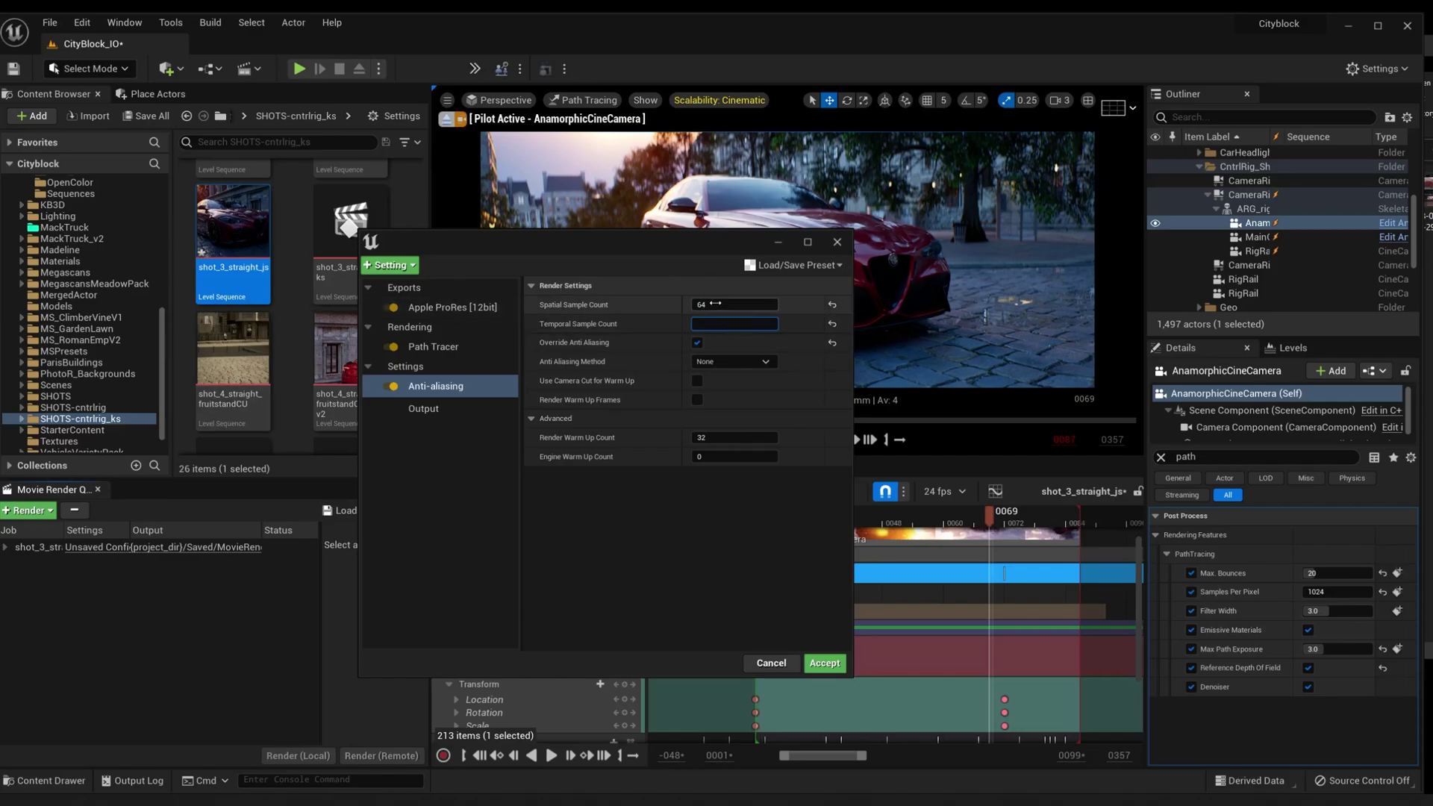
pyautogui.press('BackSpace')
pyautogui.write('16')
pyautogui.click(736, 324)
pyautogui.write('16')
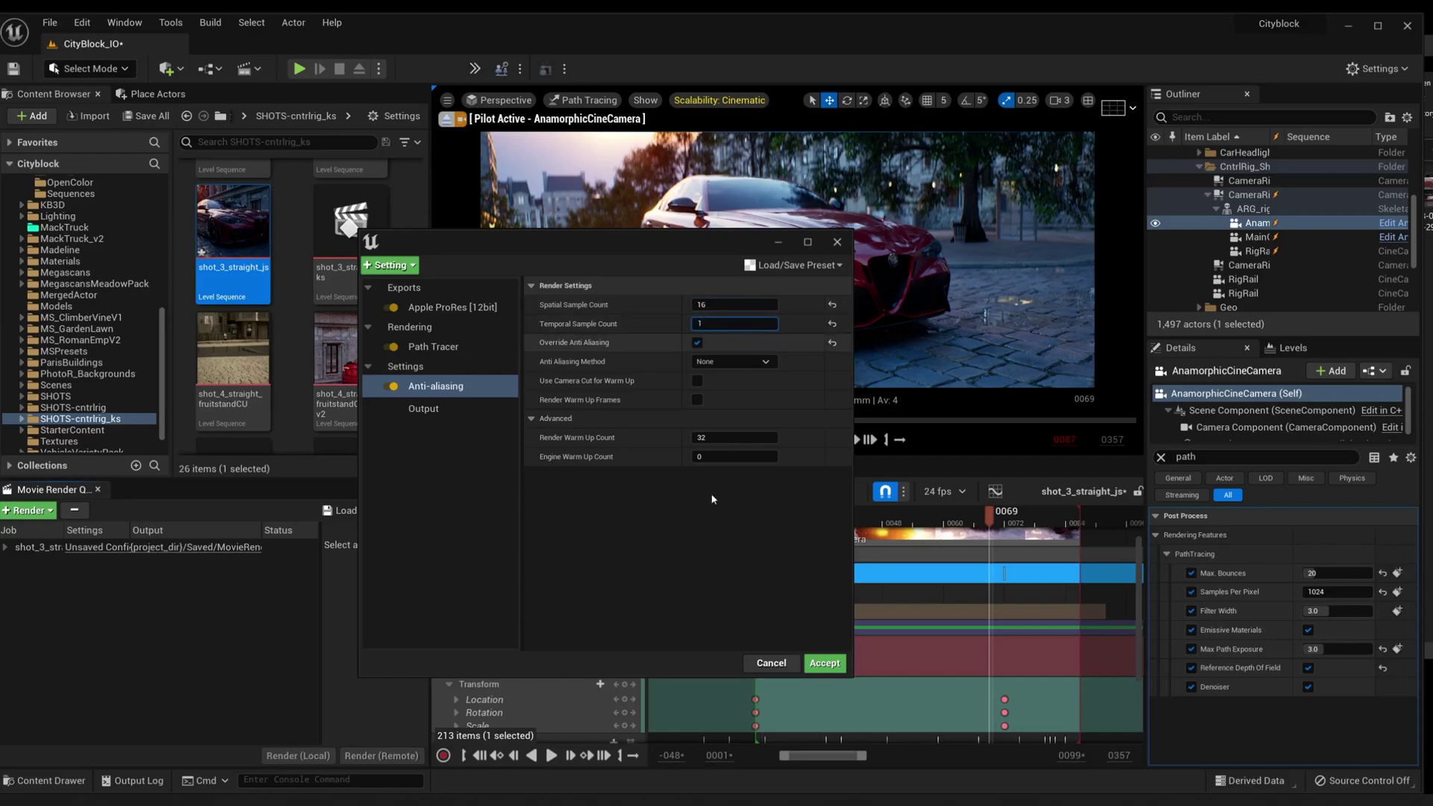
pyautogui.click(712, 493)
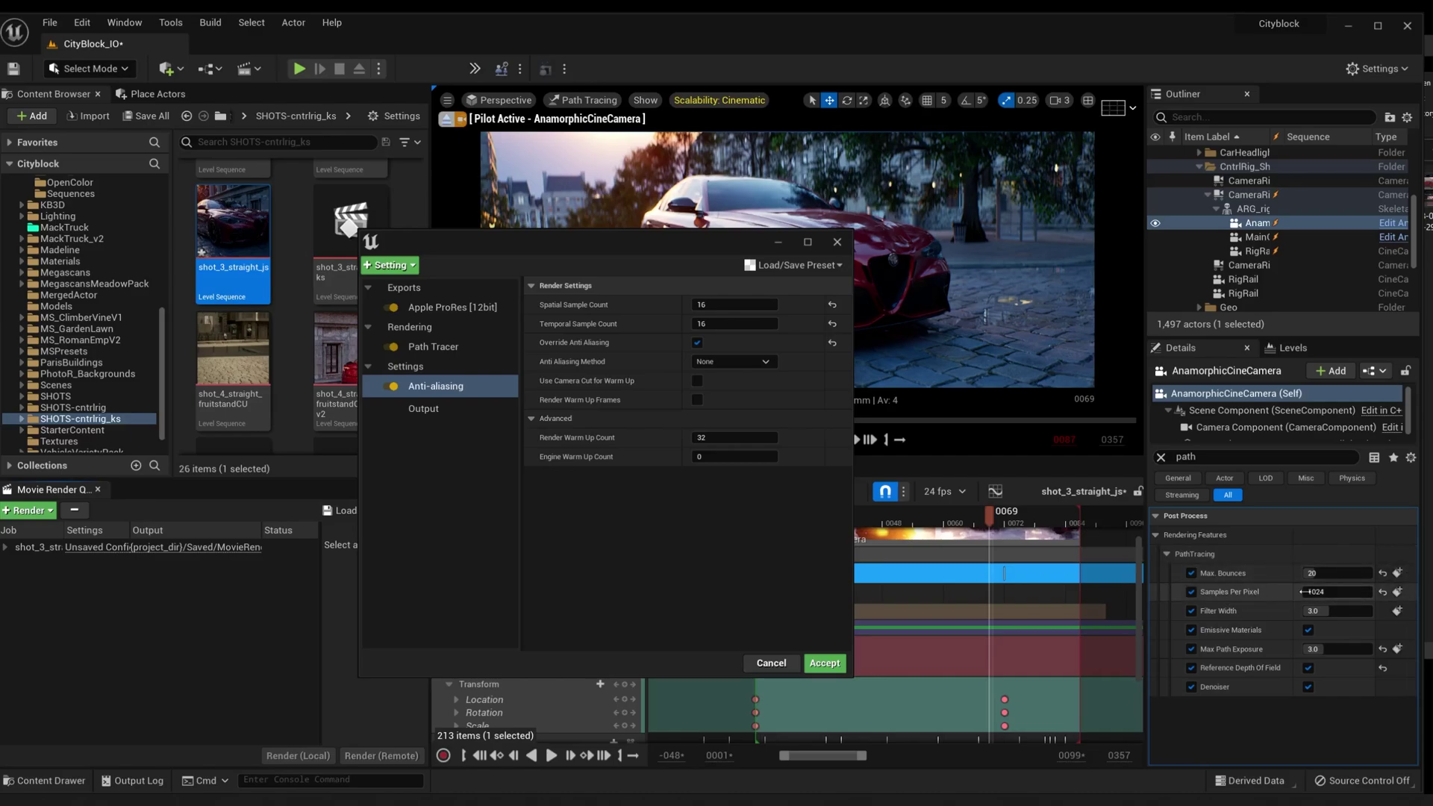
# - Set both sample counts back to 32 spatial and 32 temporal
pyautogui.click(736, 305)
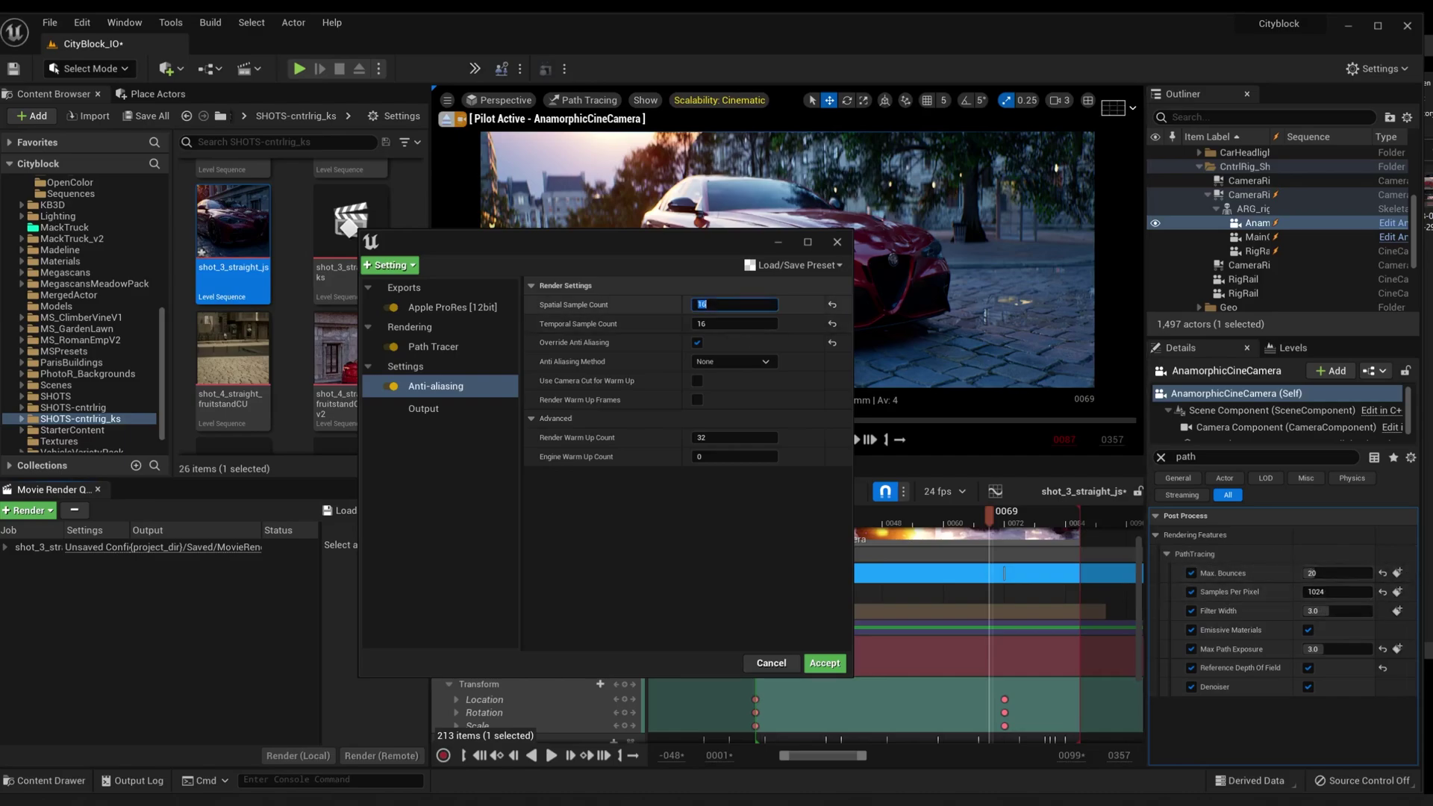
pyautogui.write('32')
pyautogui.press('Tab')
pyautogui.write('32')
pyautogui.press('Return')
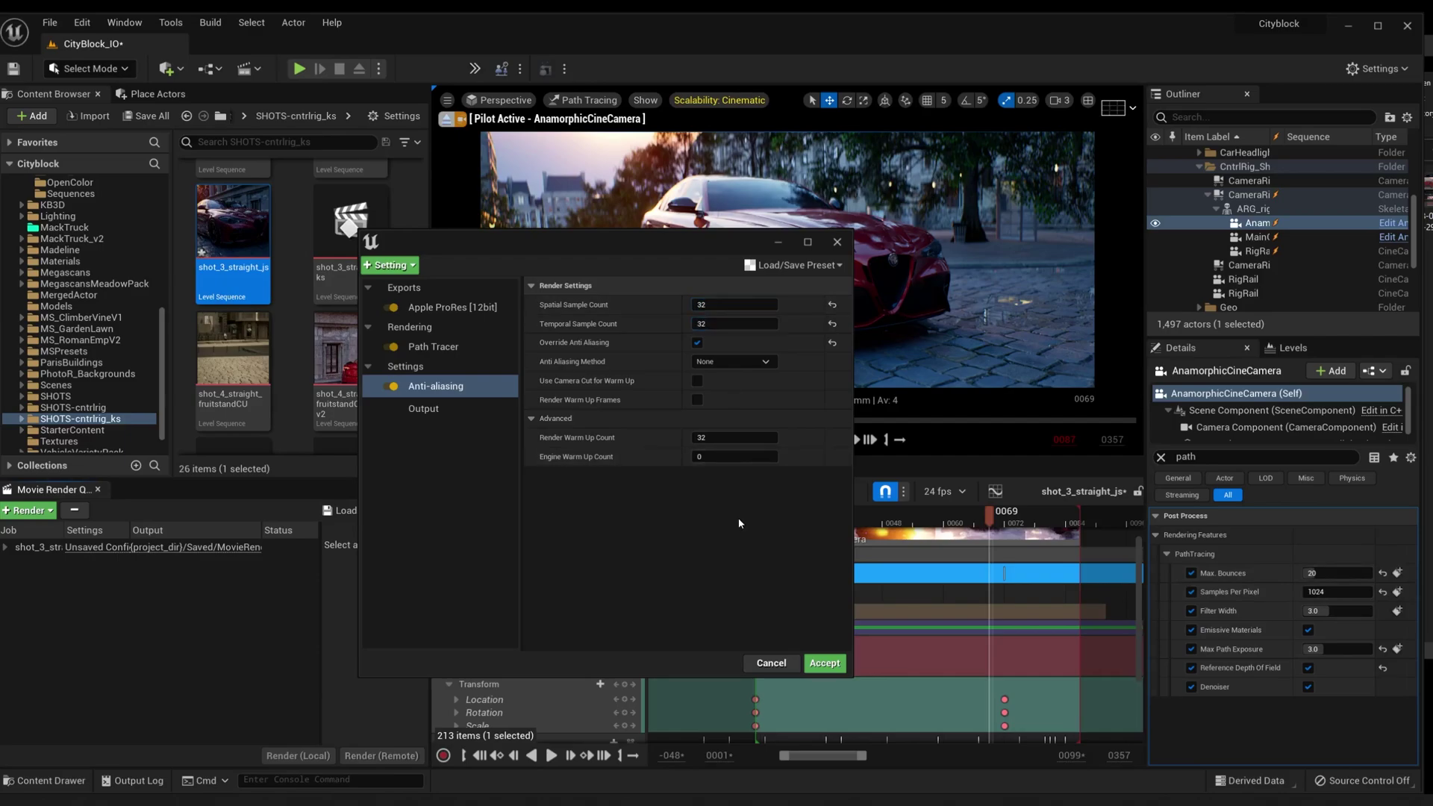
# - Show the job's Output settings, browsing for an output folder without choosing one
pyautogui.click(437, 413)
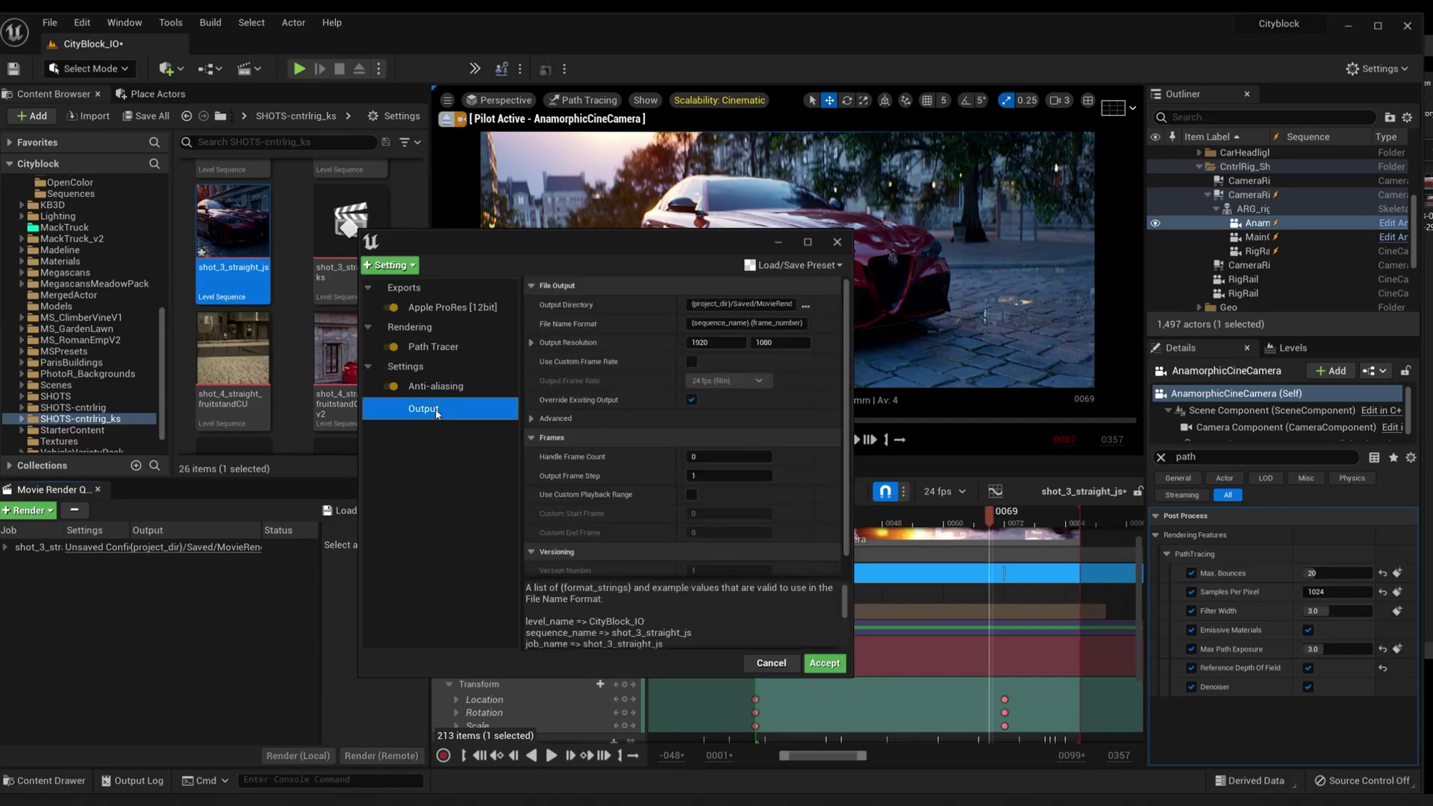
pyautogui.click(805, 305)
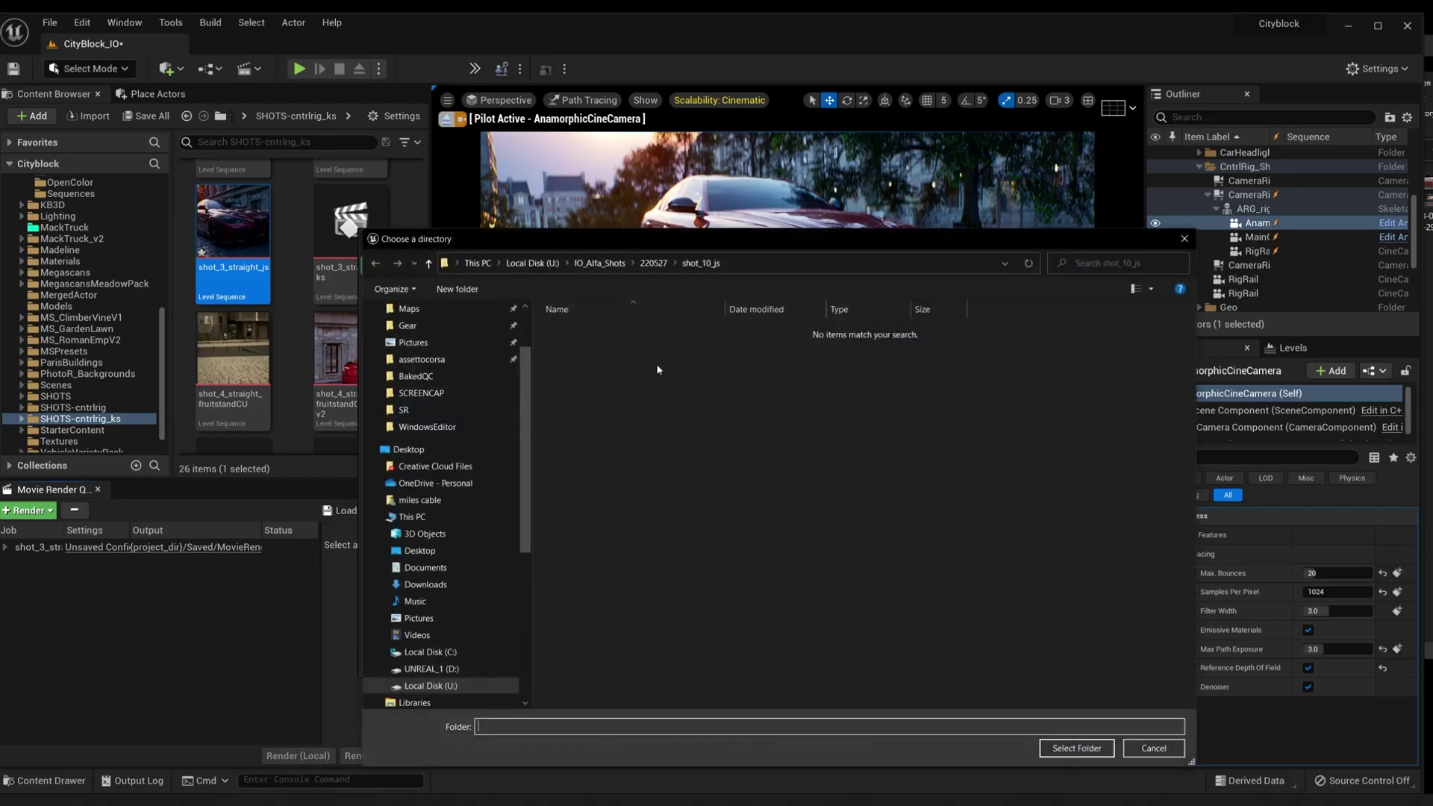
pyautogui.click(1183, 240)
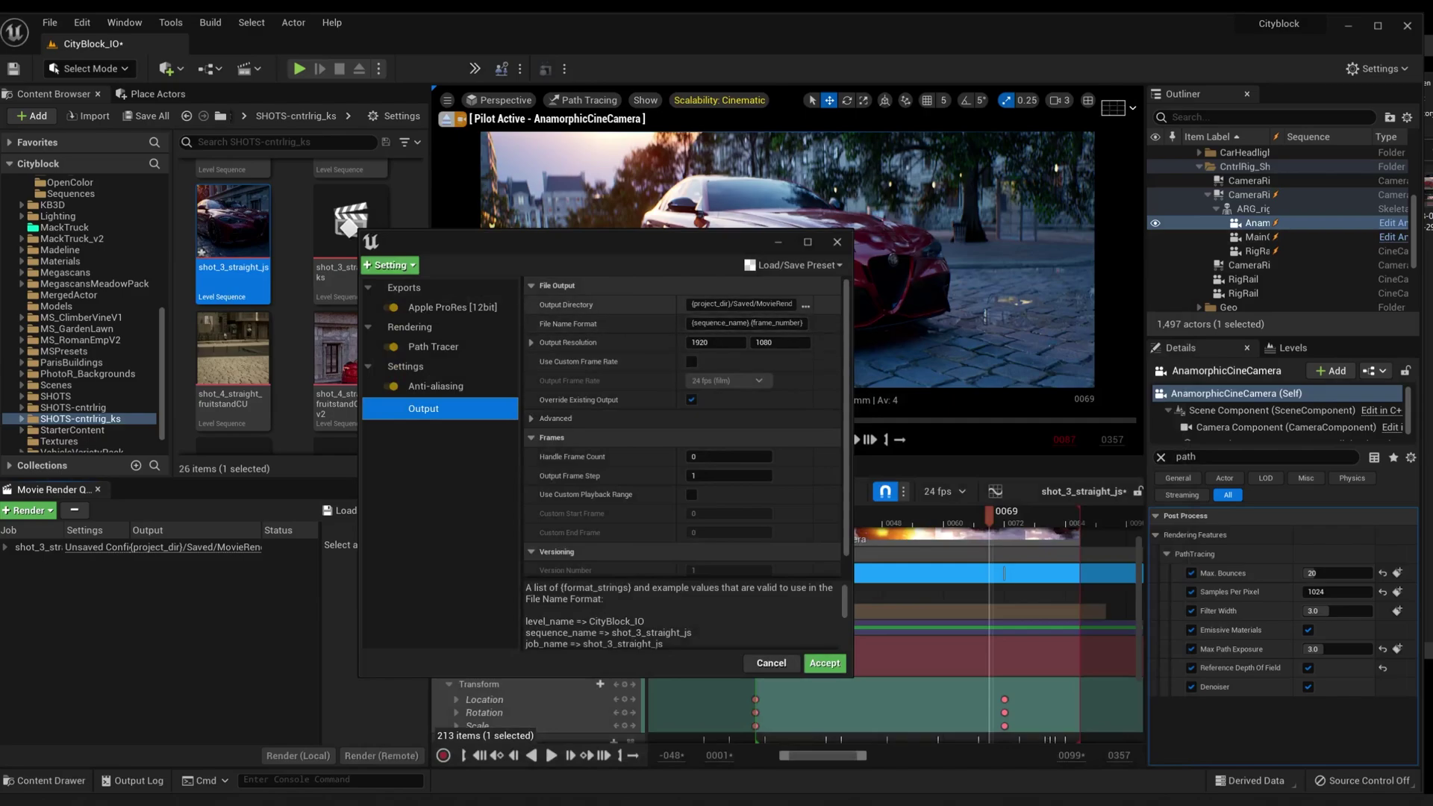
pyautogui.moveTo(648, 244); pyautogui.dragTo(609, 213)
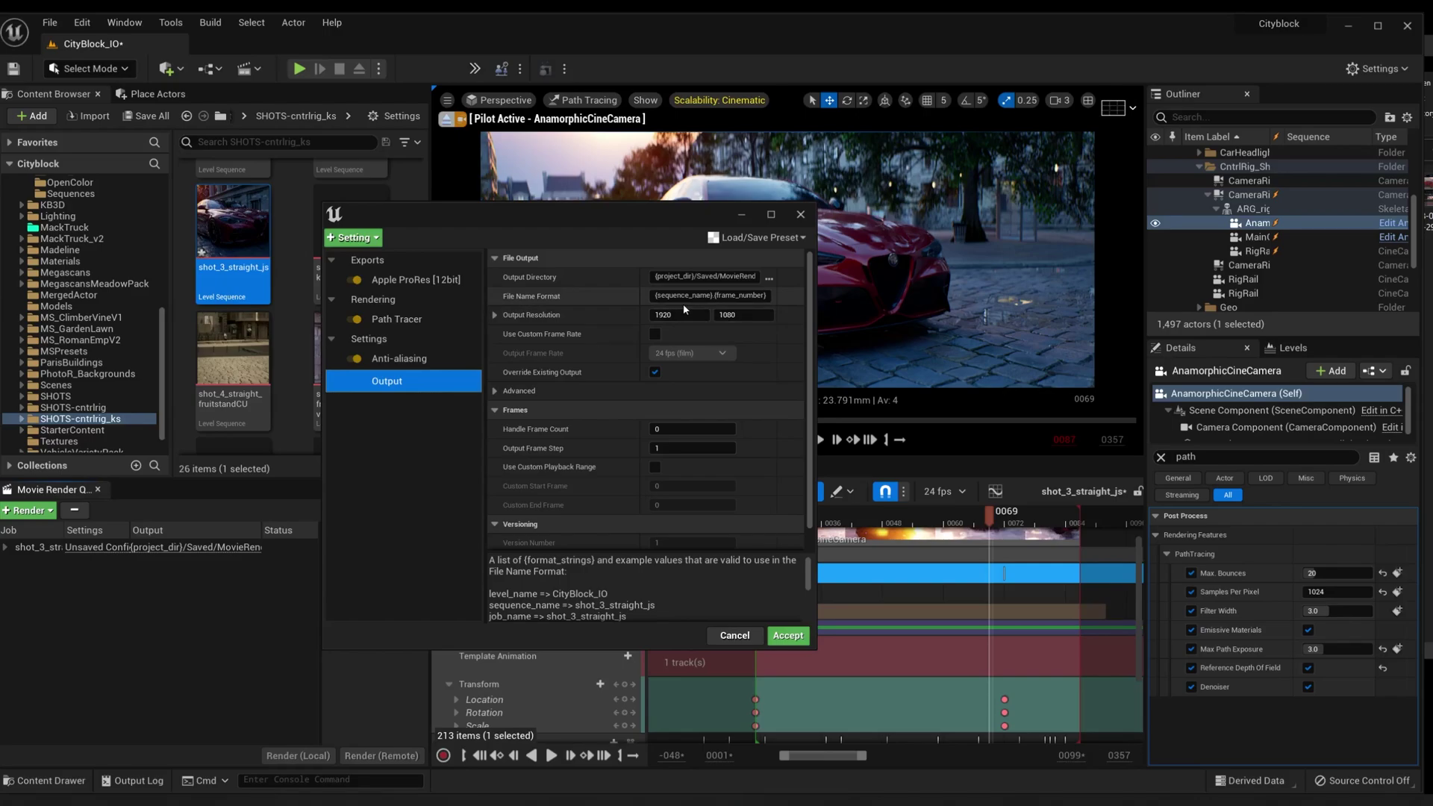
# - Enable Use Custom Frame Rate and set the output frame rate to 23.976 (NTSC/24)
pyautogui.click(656, 334)
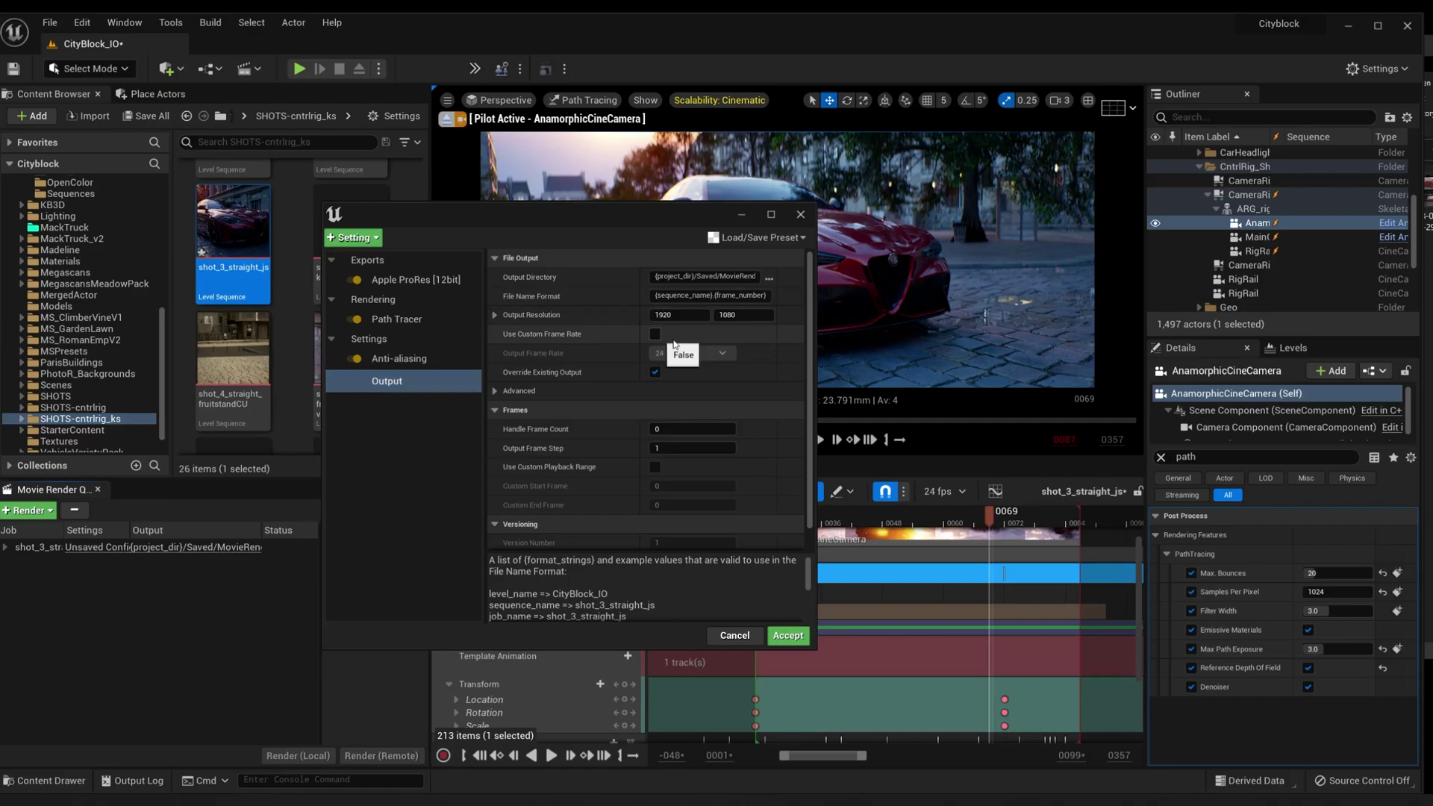
pyautogui.click(691, 353)
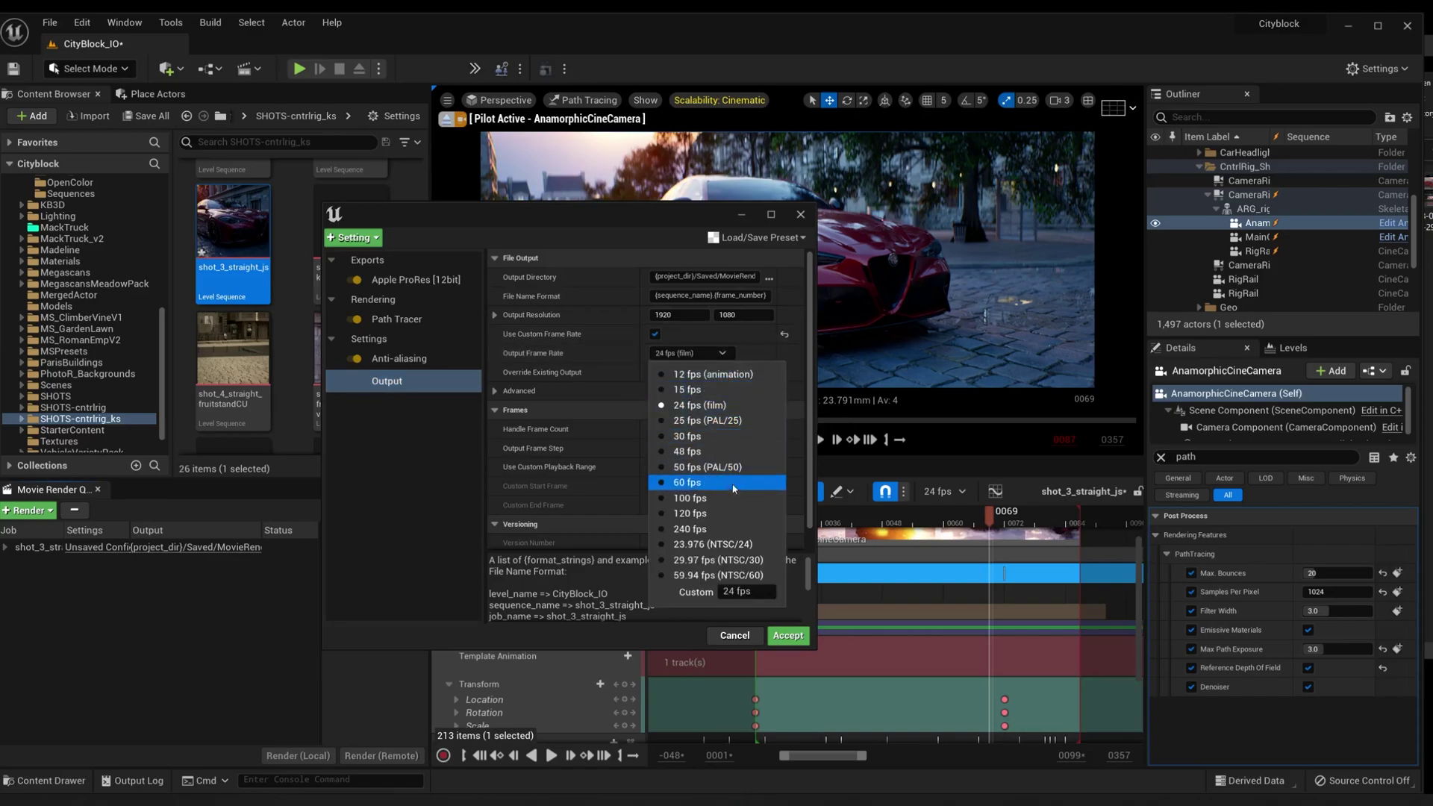
pyautogui.click(713, 544)
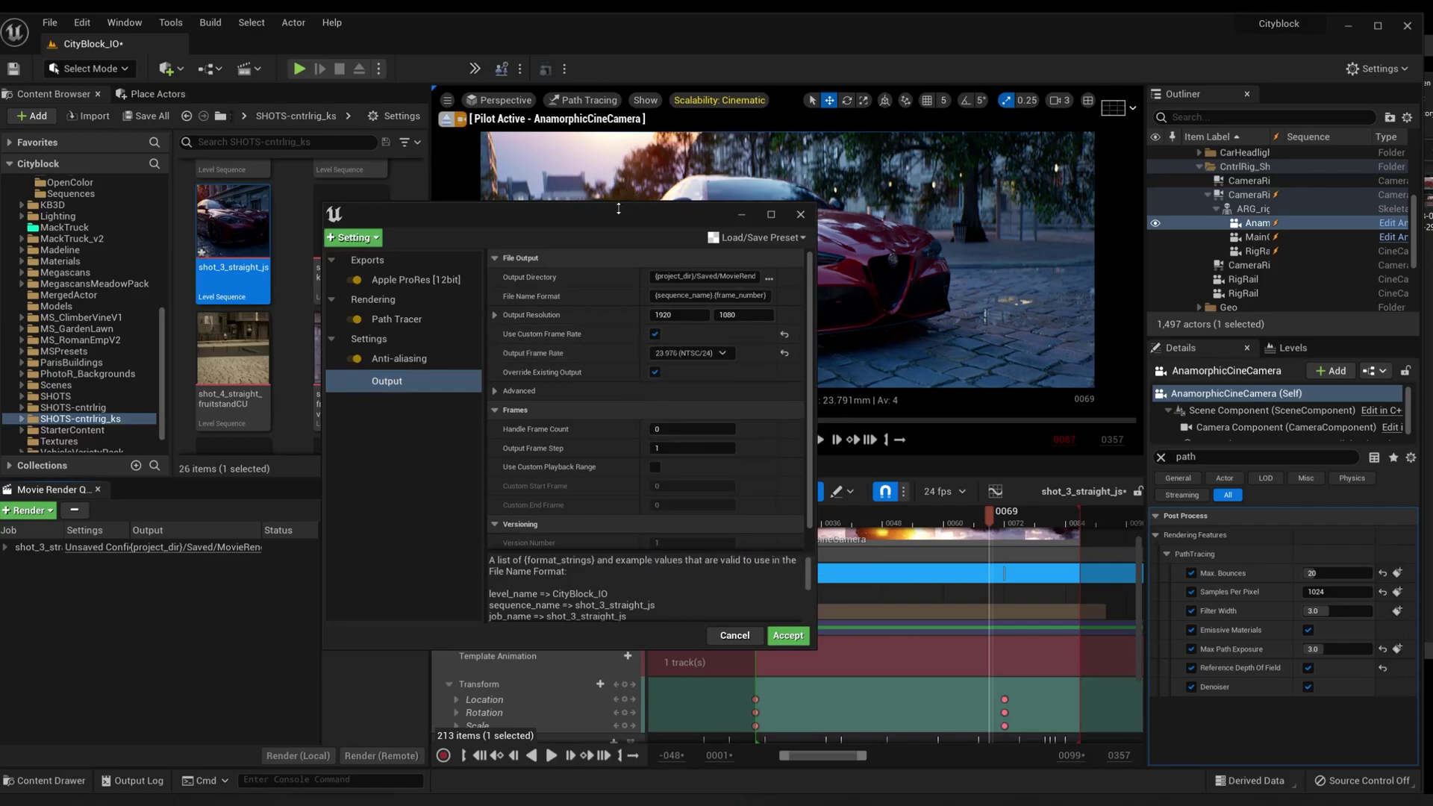
pyautogui.moveTo(530, 202); pyautogui.dragTo(396, 183)
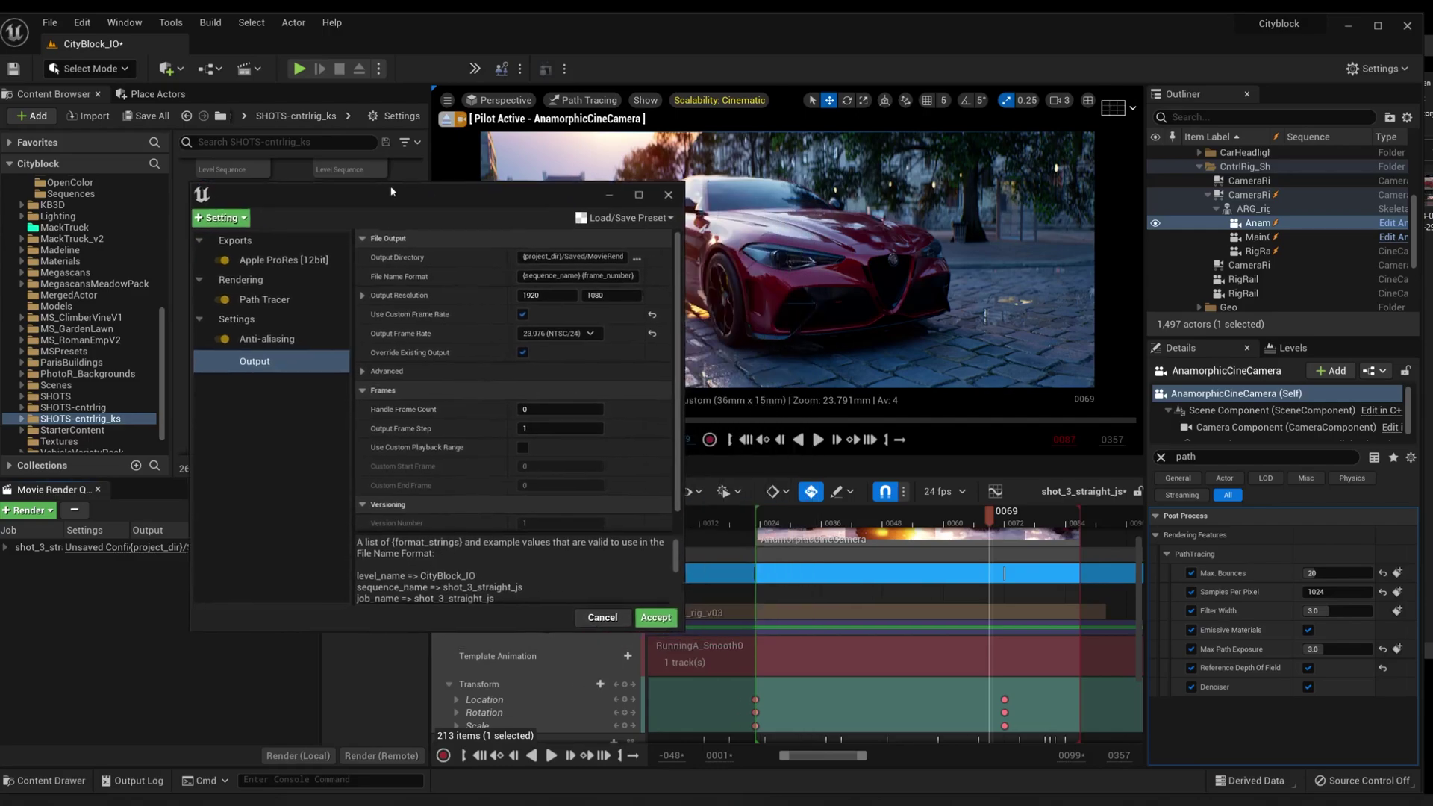
pyautogui.click(291, 261)
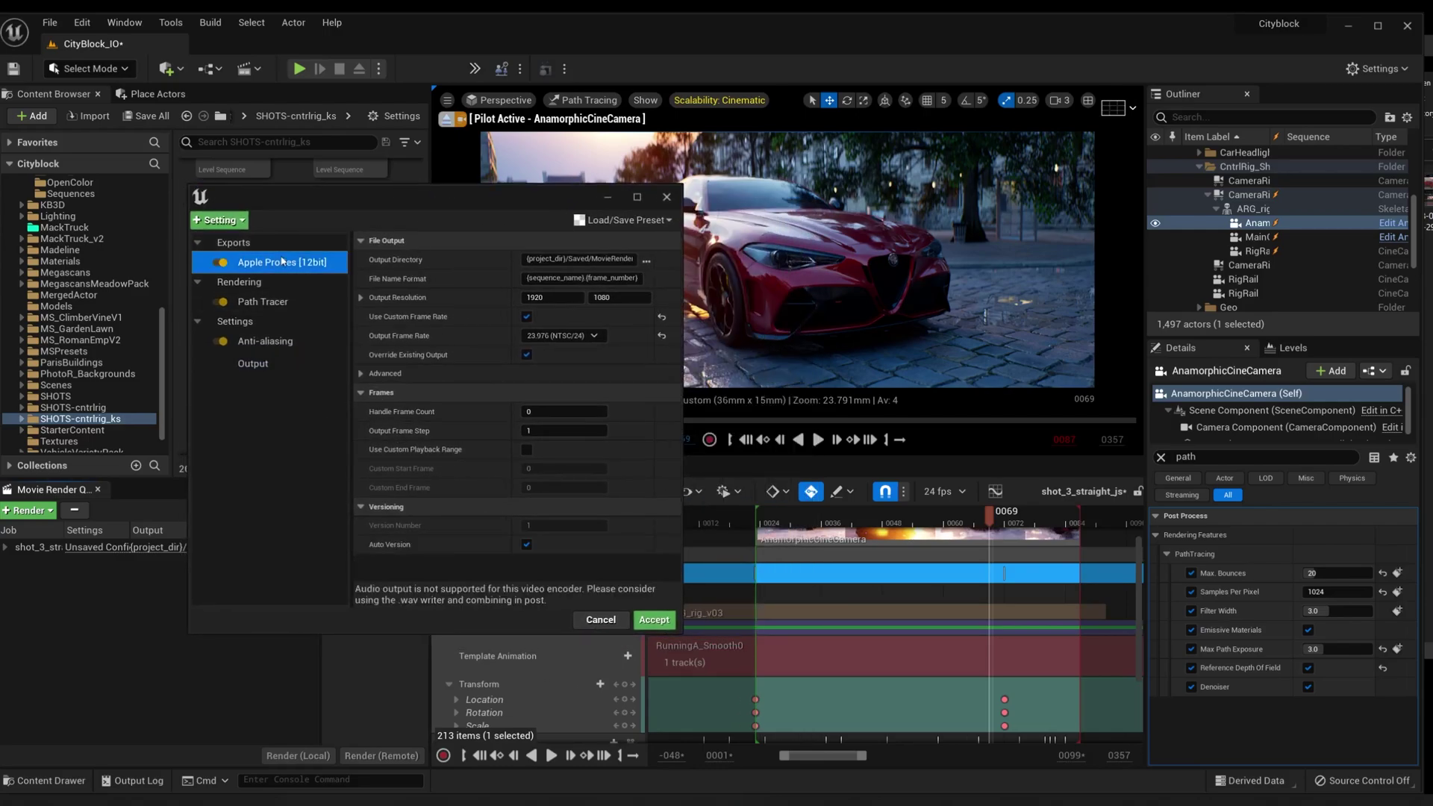
pyautogui.click(302, 302)
pyautogui.click(320, 341)
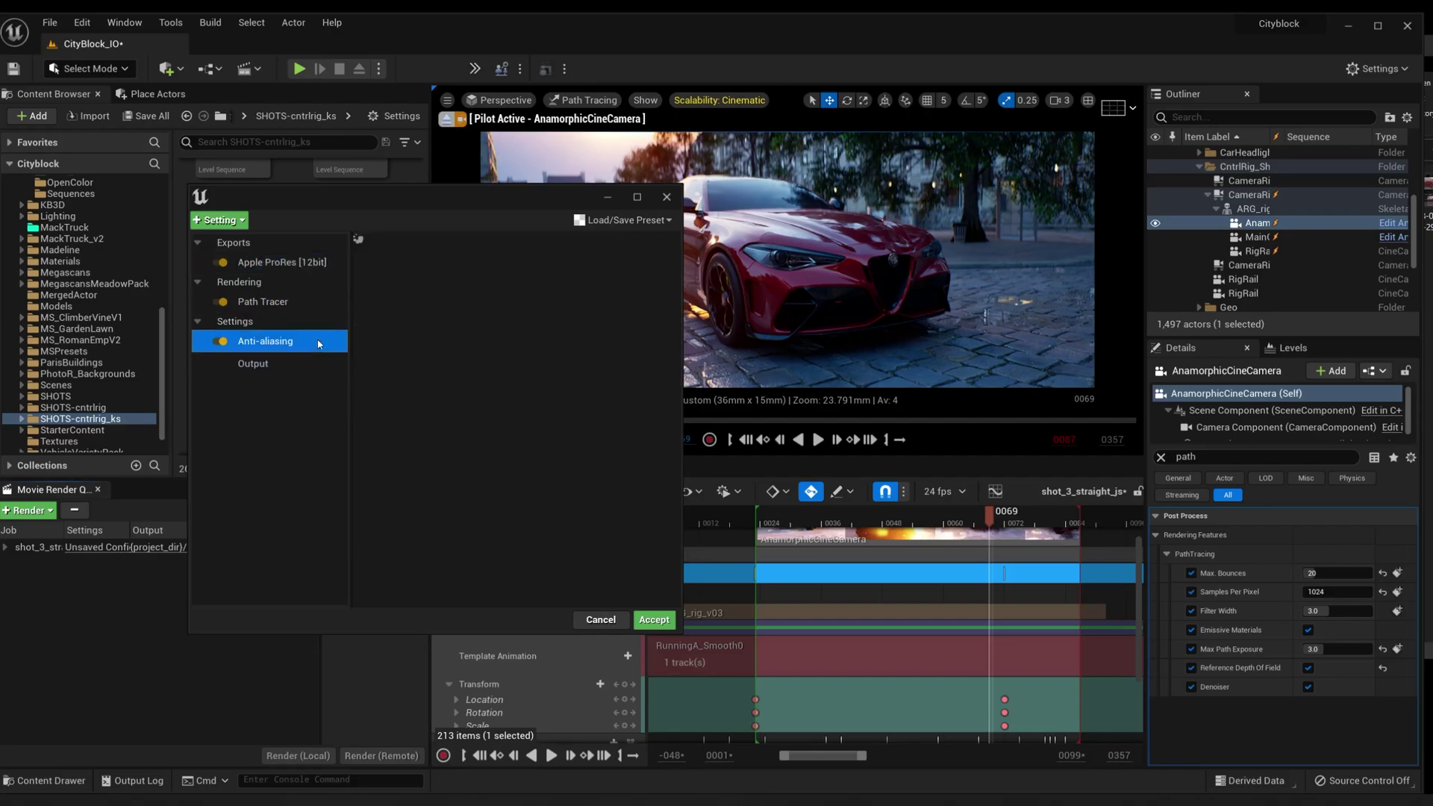
pyautogui.click(279, 373)
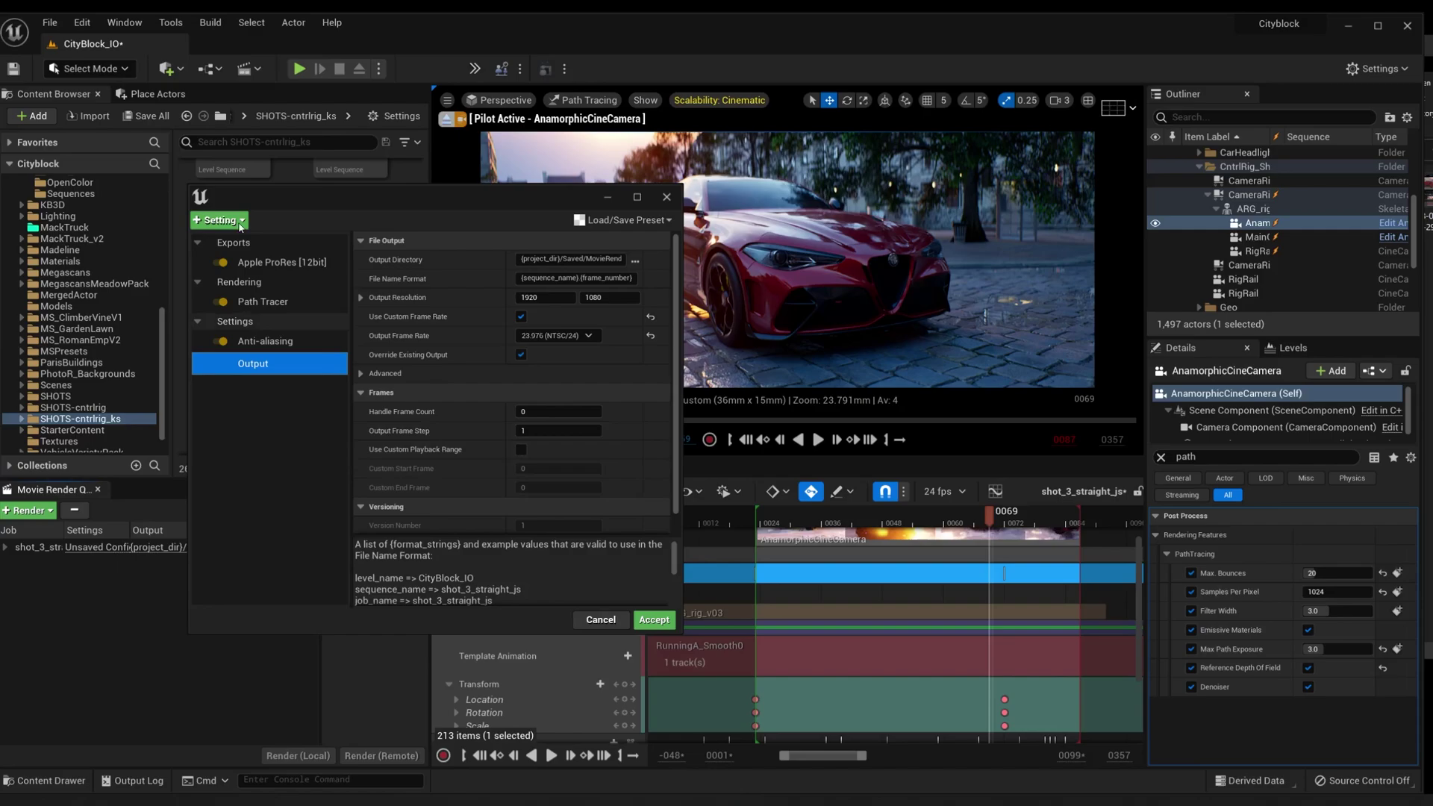
pyautogui.moveTo(248, 221); pyautogui.dragTo(265, 213)
pyautogui.click(261, 212)
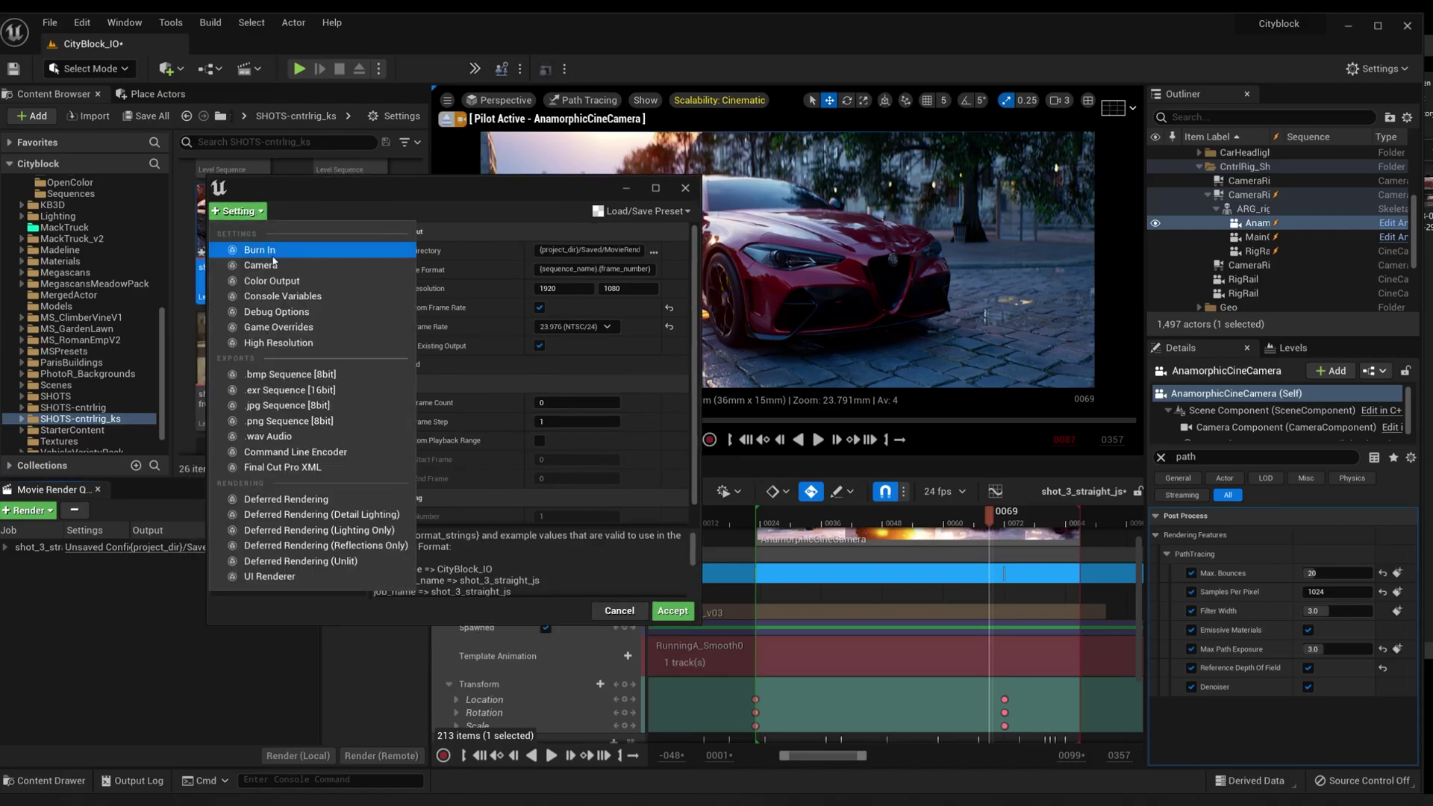
pyautogui.click(273, 265)
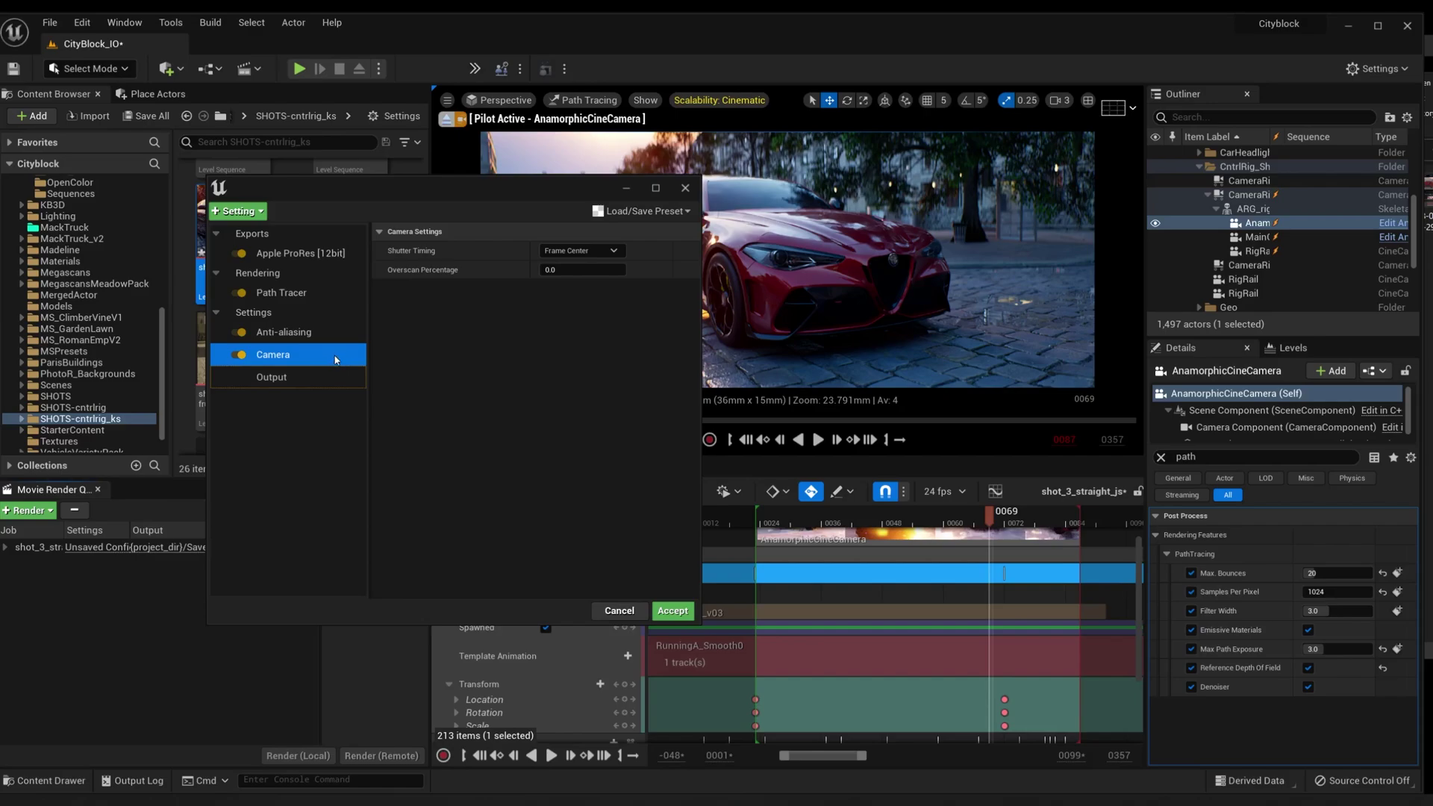
pyautogui.press('Delete')
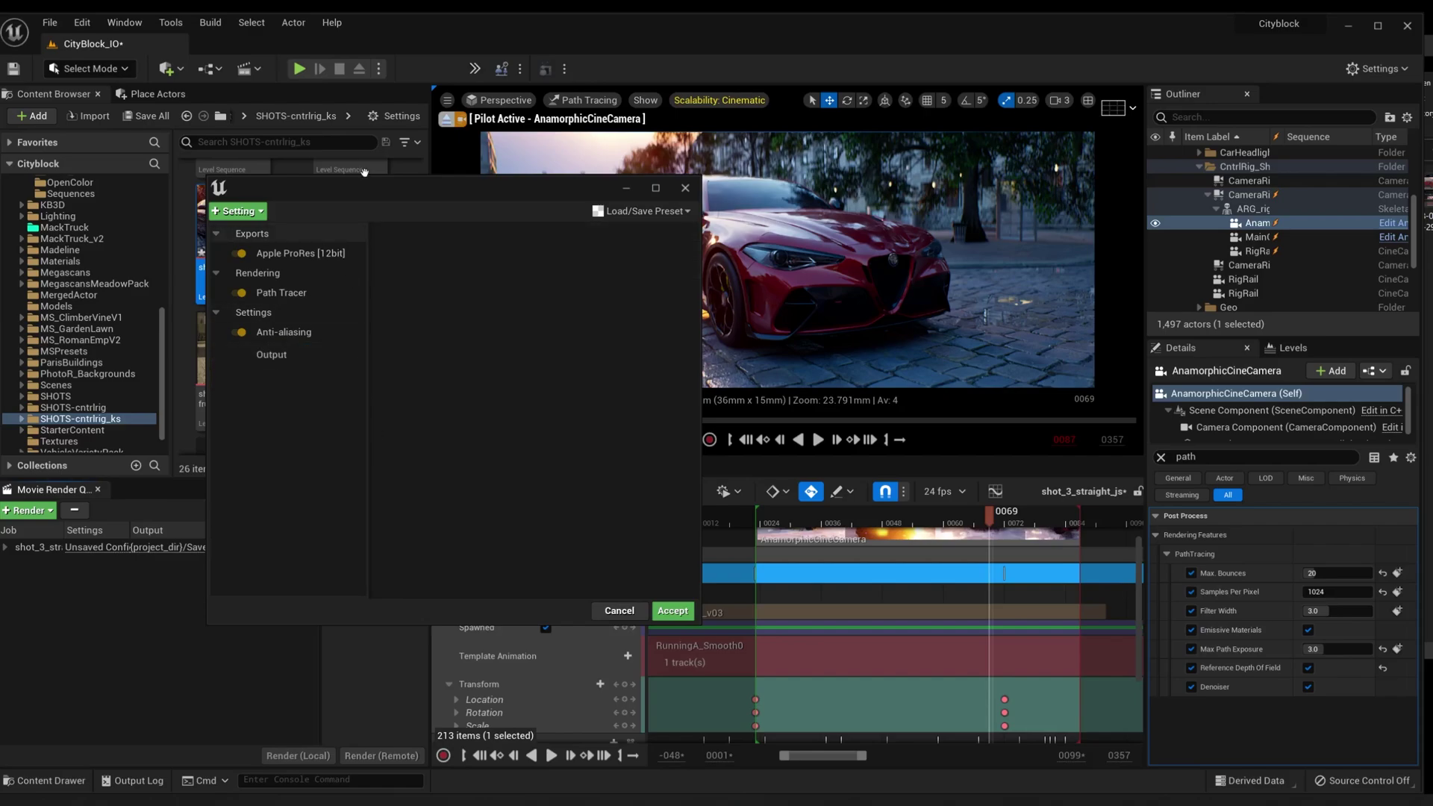
# - Start saving the job settings as a preset, then dismiss the save dialog
pyautogui.moveTo(348, 196); pyautogui.dragTo(540, 229)
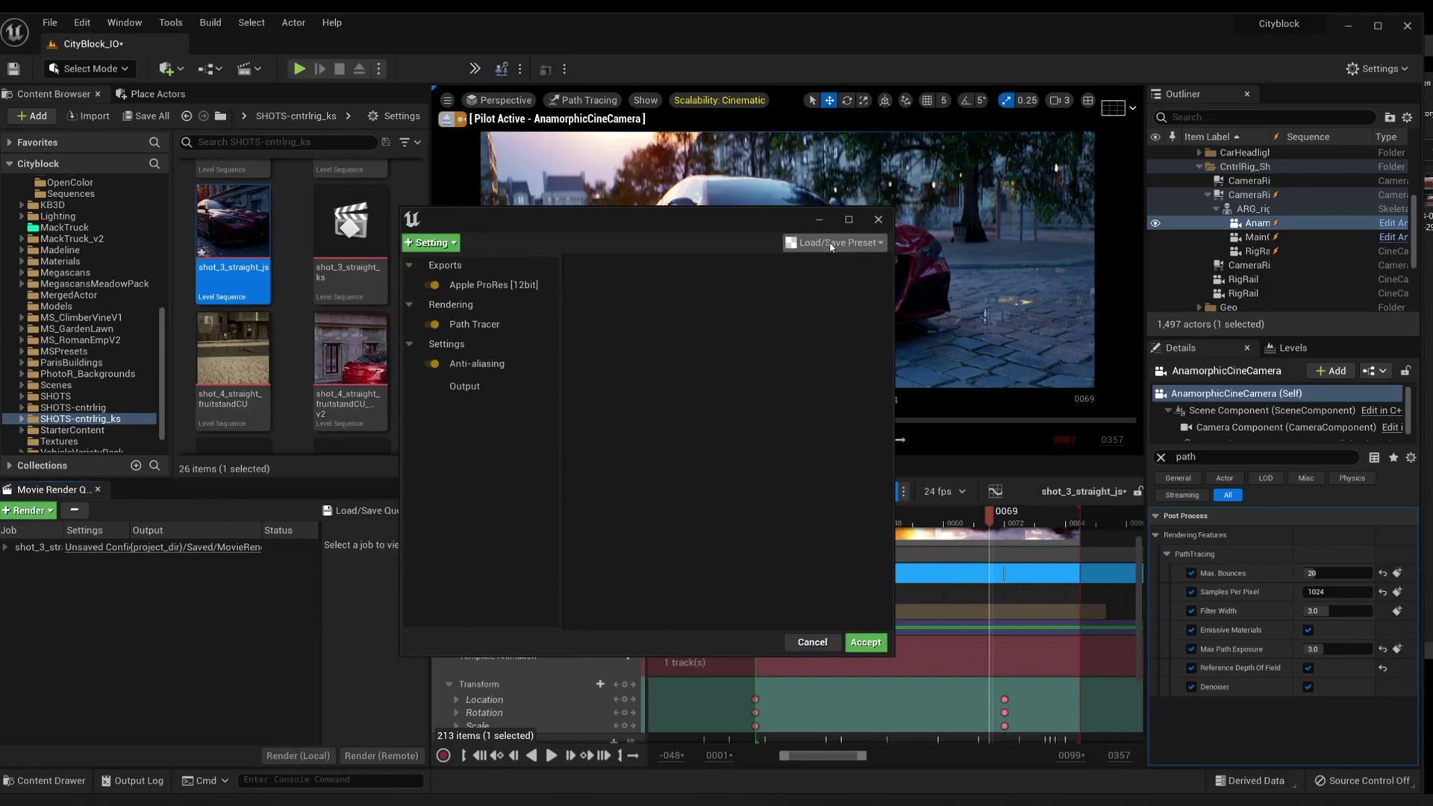
pyautogui.click(858, 243)
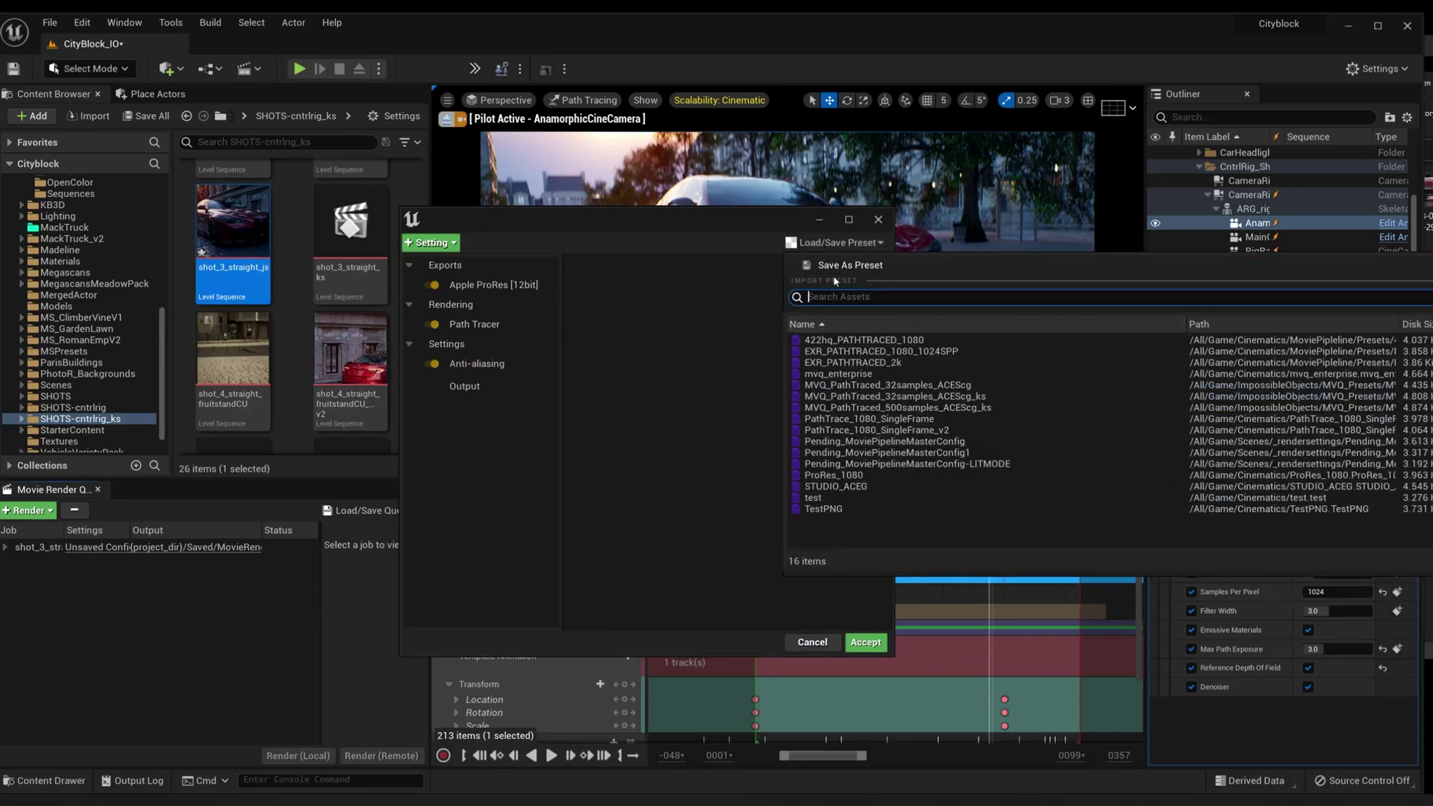
pyautogui.click(847, 266)
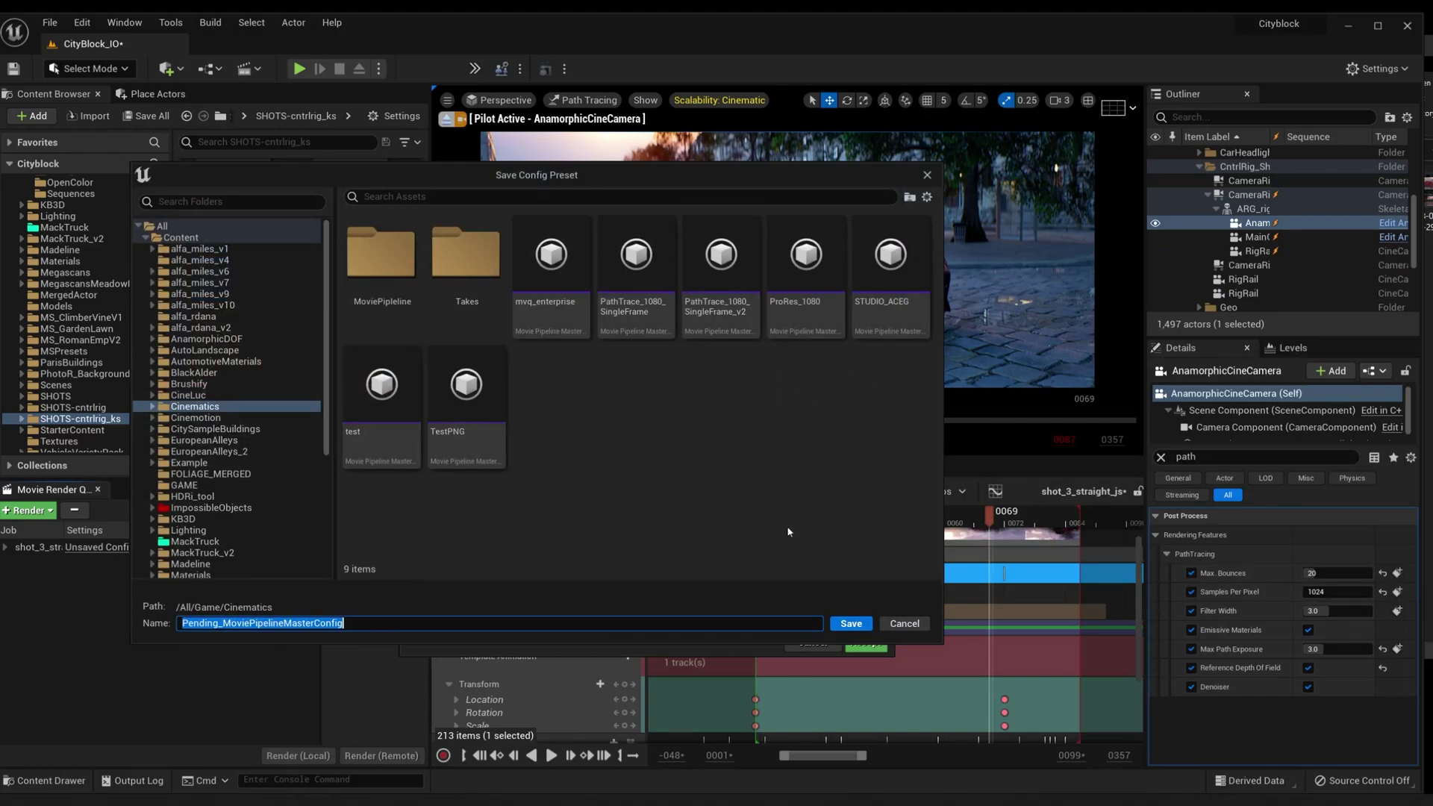
pyautogui.click(928, 175)
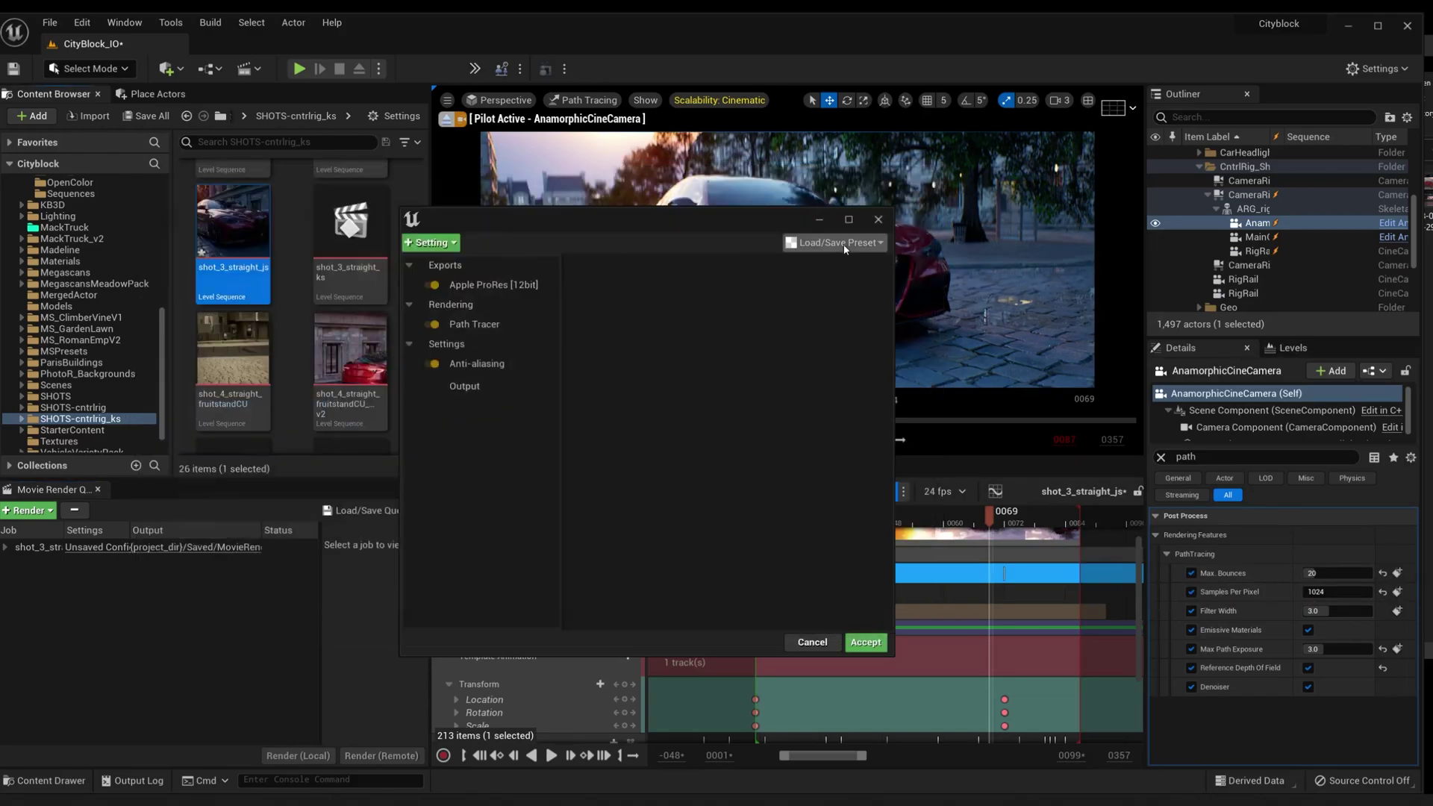
# - Check the preset list twice without loading anything, then cancel the render settings window
pyautogui.click(844, 242)
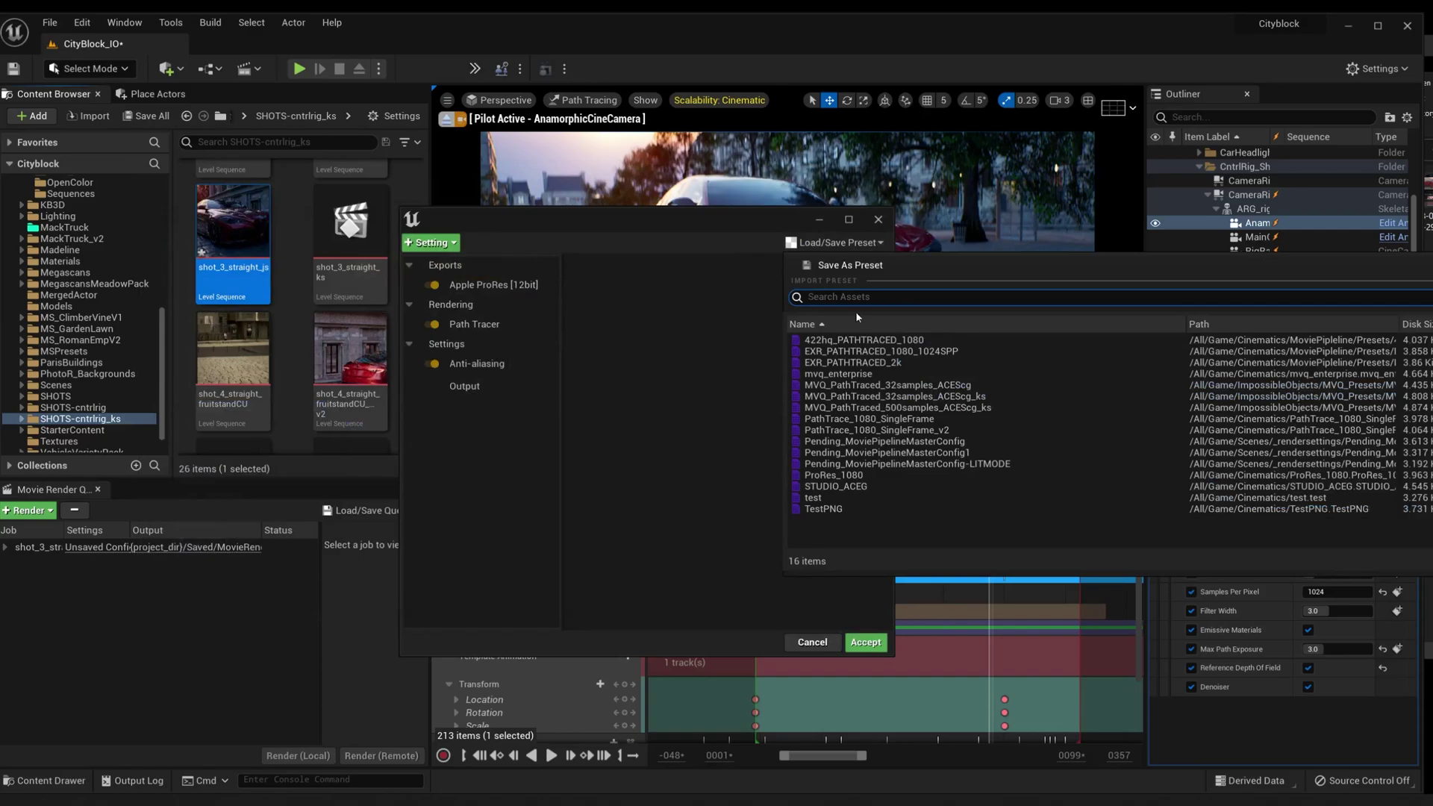
pyautogui.click(454, 326)
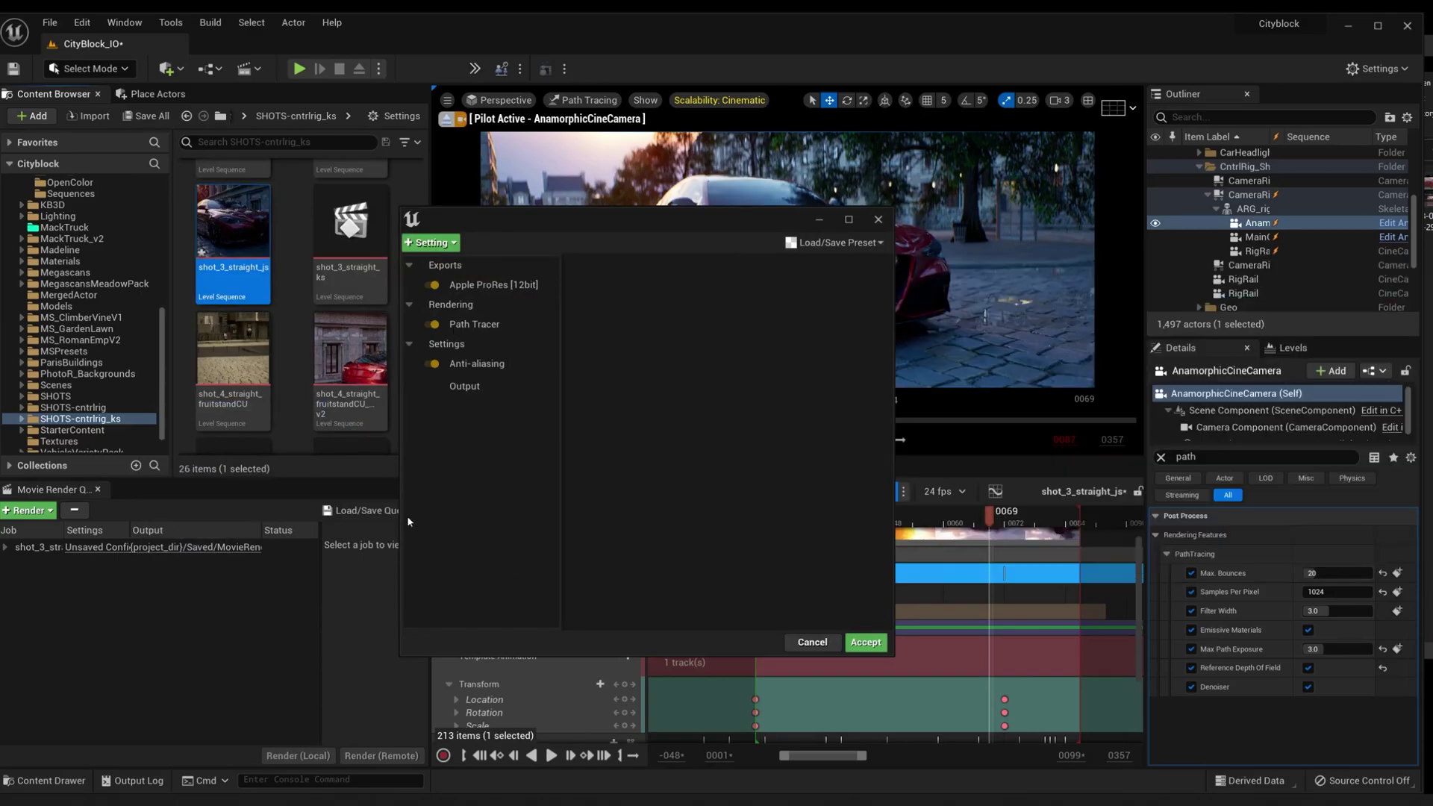
pyautogui.click(821, 244)
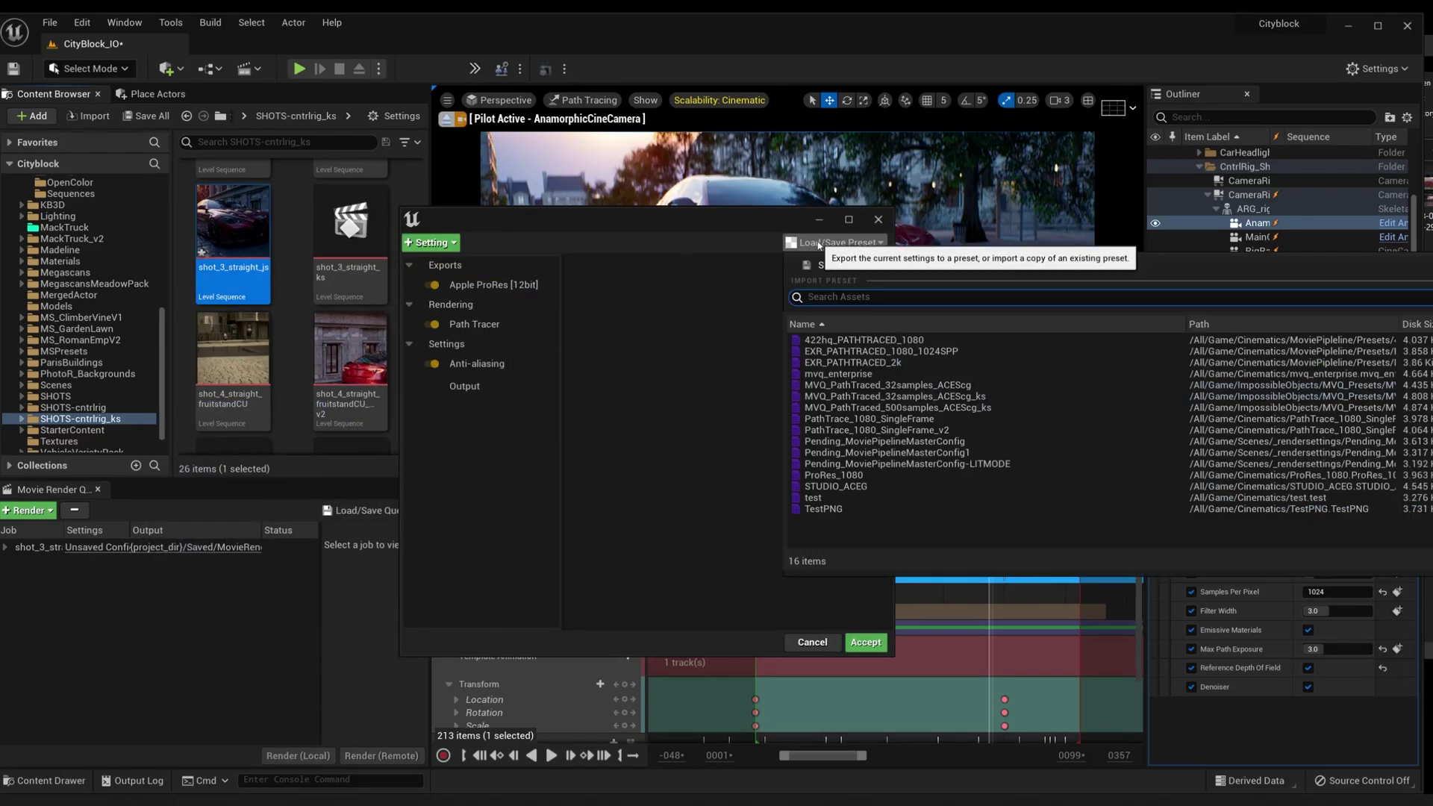
pyautogui.click(664, 458)
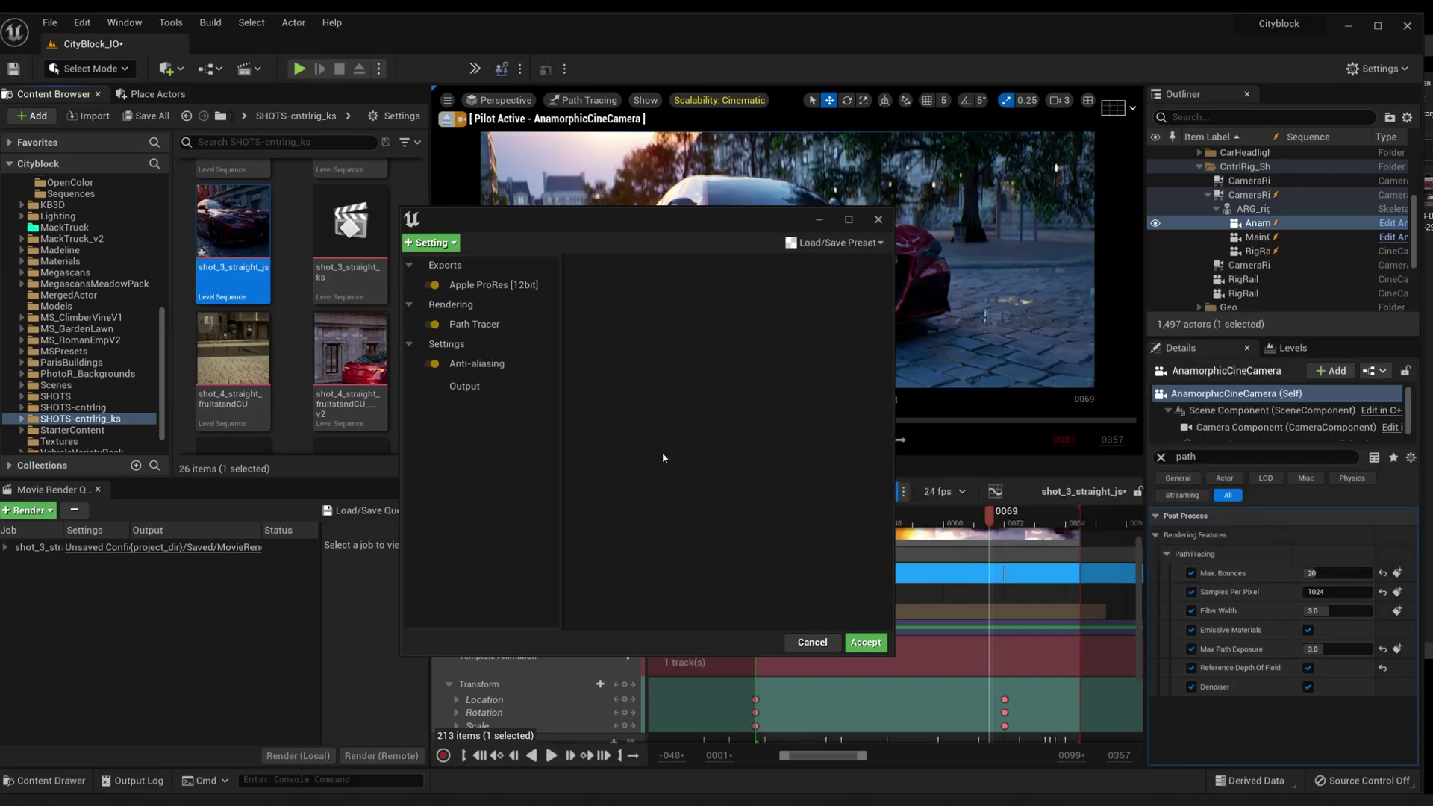
pyautogui.click(811, 642)
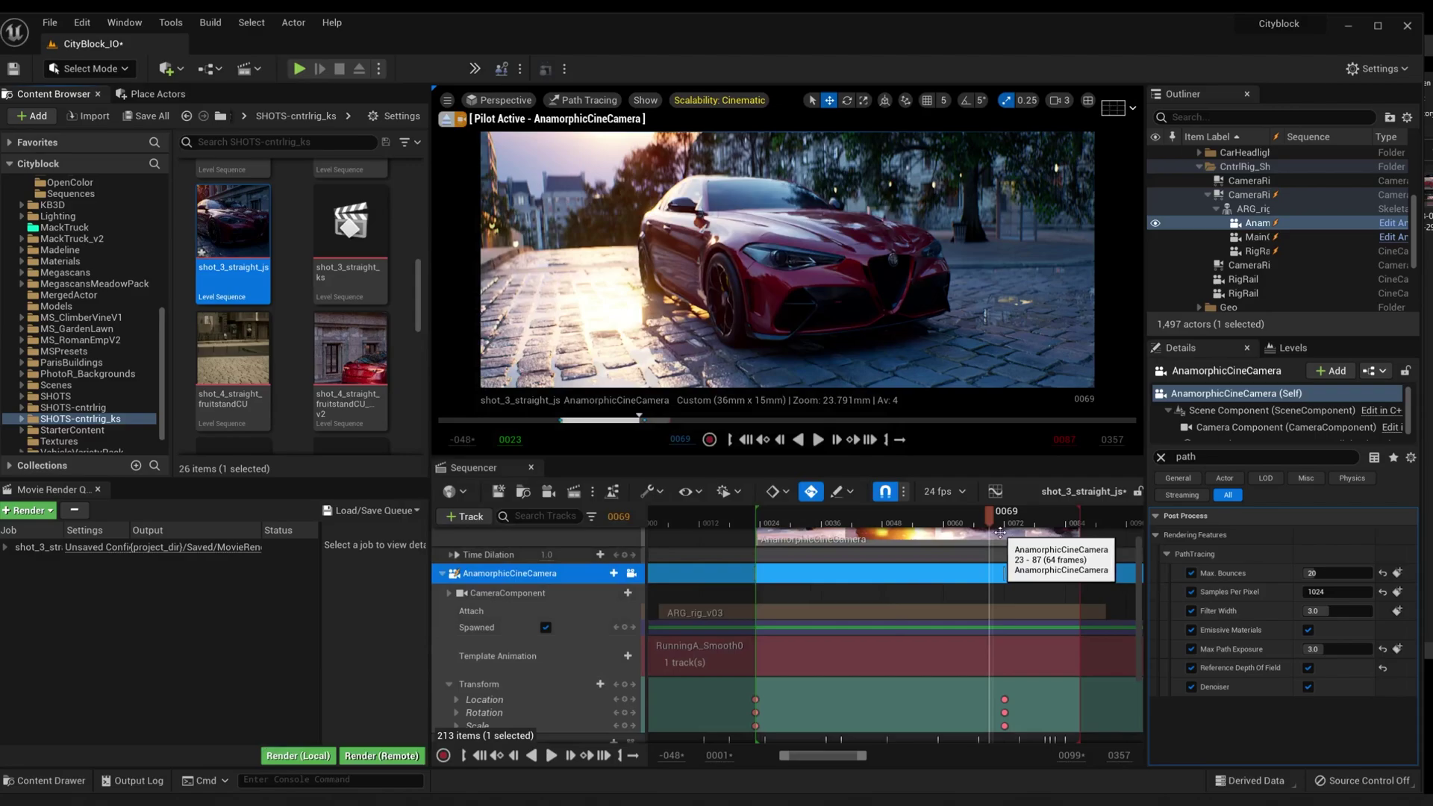
# - Scrub to frame 0067, step back to 0039, then play from 0024 and stop at 0039
pyautogui.moveTo(989, 515); pyautogui.dragTo(826, 532)
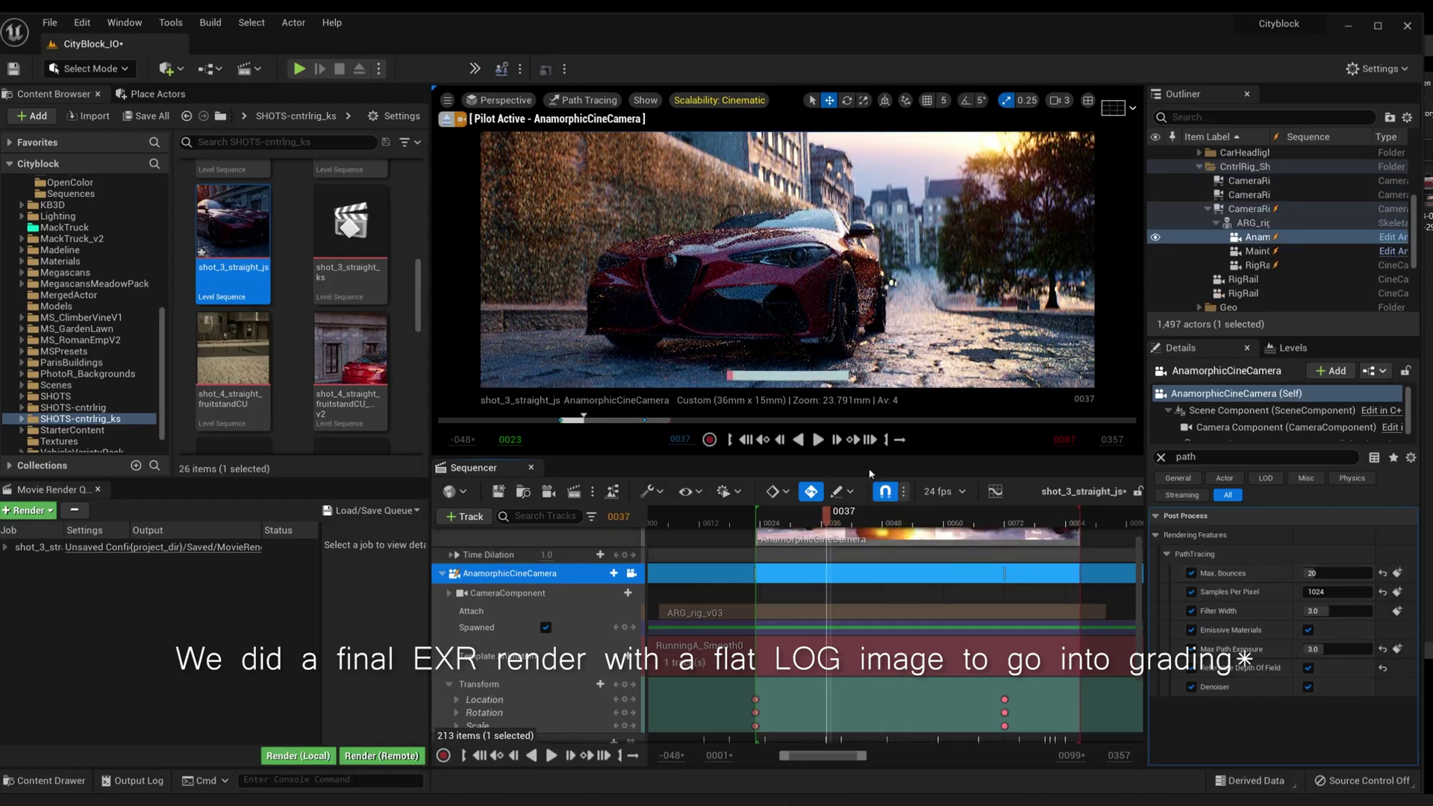
pyautogui.moveTo(896, 518); pyautogui.dragTo(857, 512)
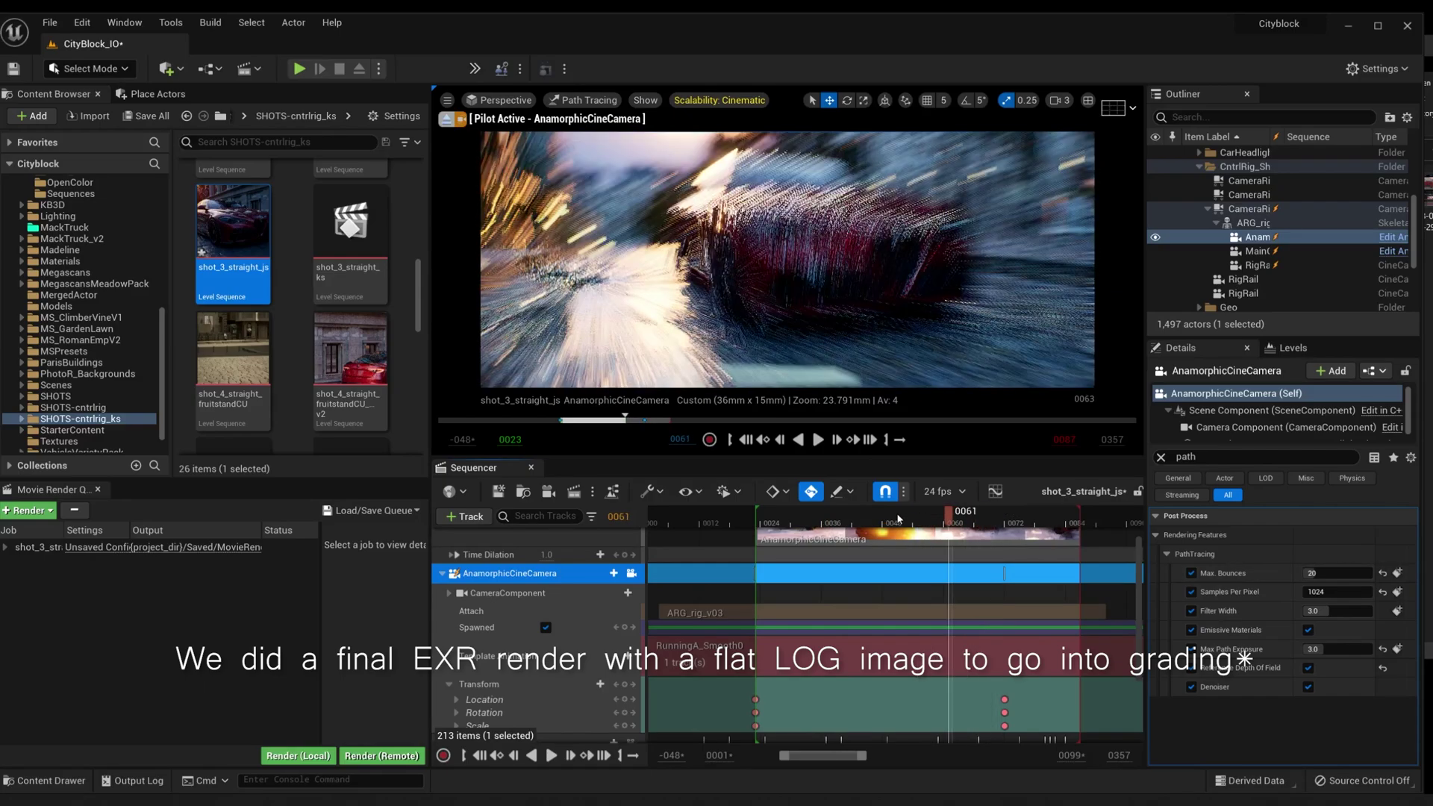
pyautogui.press('Left')
pyautogui.press('Left')
pyautogui.press('Left')
pyautogui.press('Left')
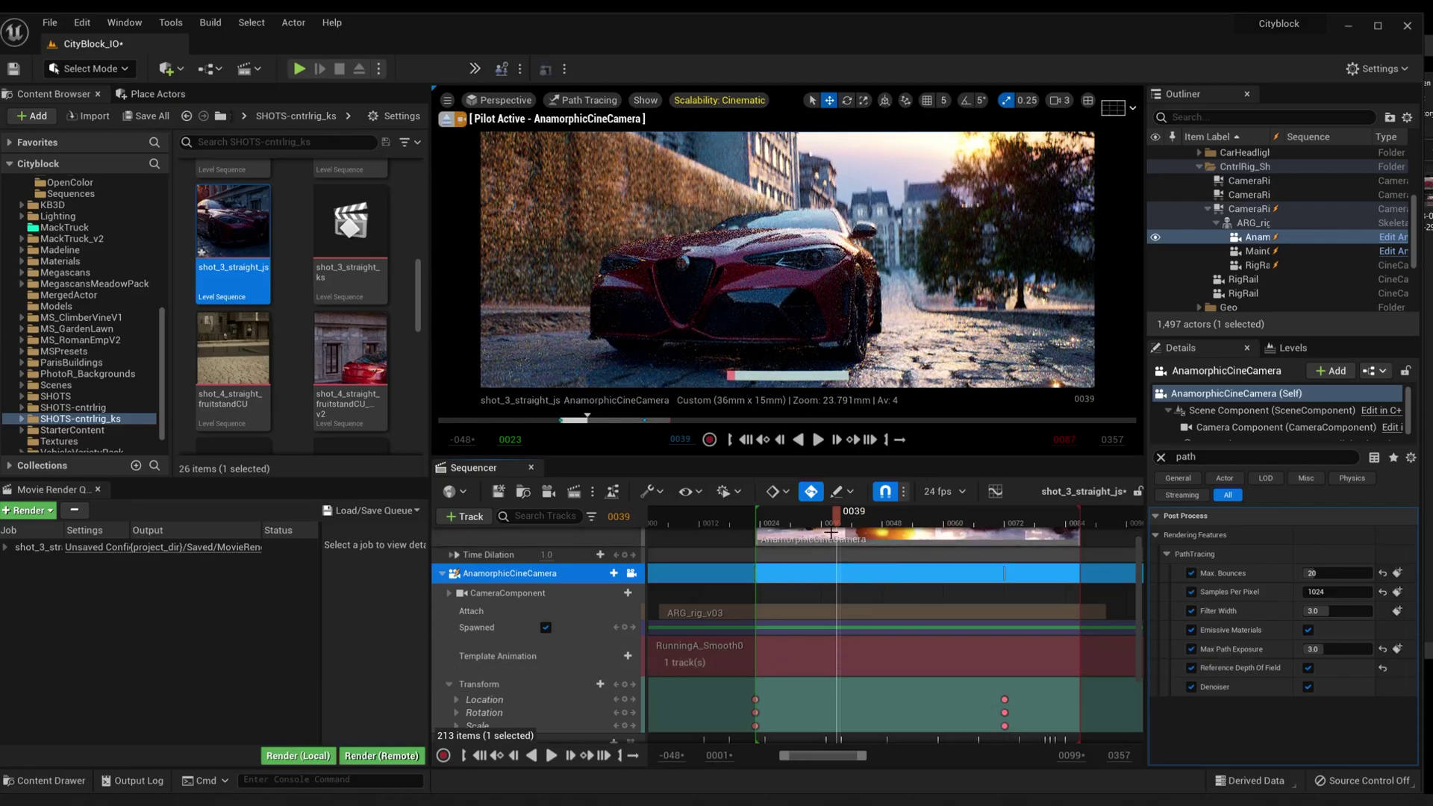
pyautogui.moveTo(830, 510); pyautogui.dragTo(760, 513)
pyautogui.press('space')
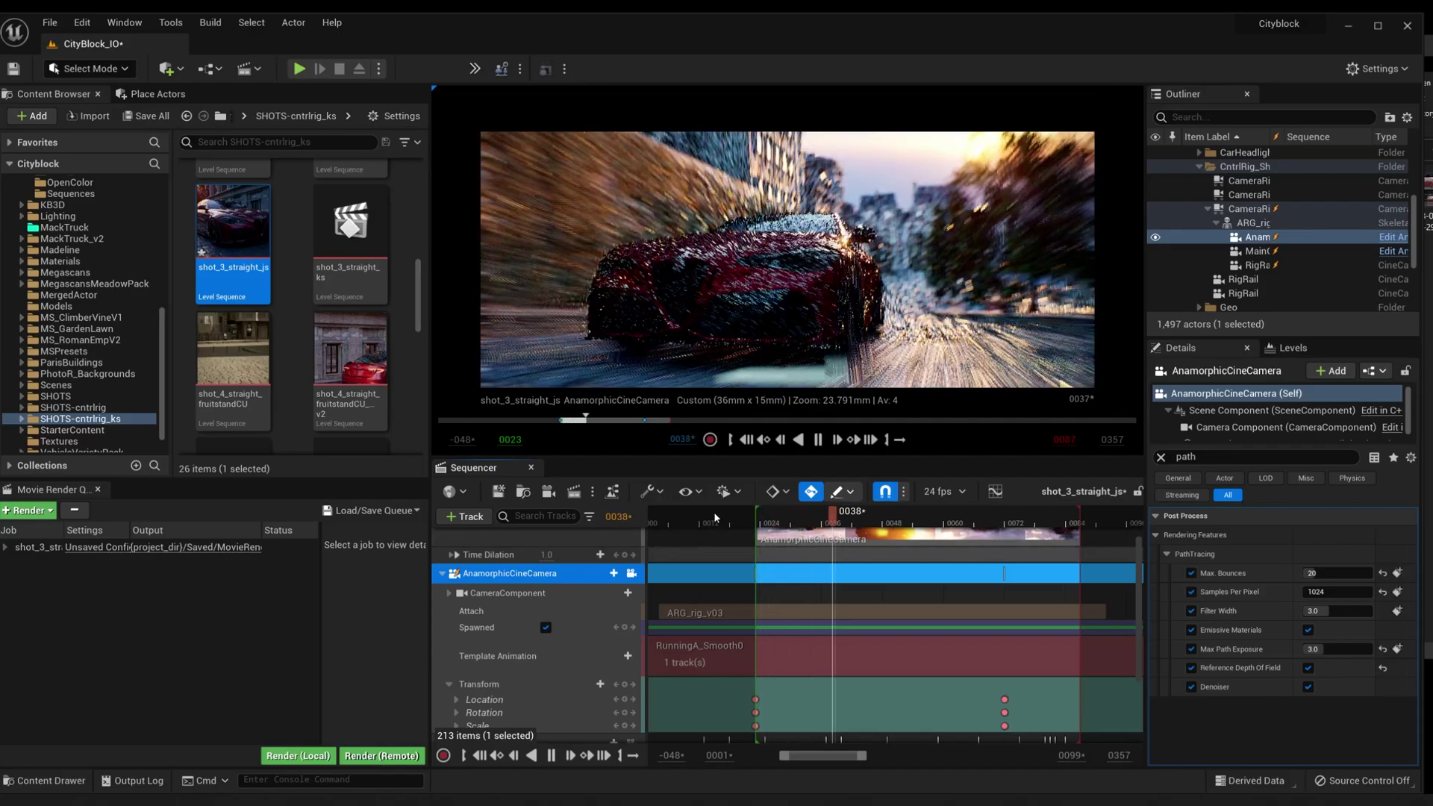
pyautogui.press('space')
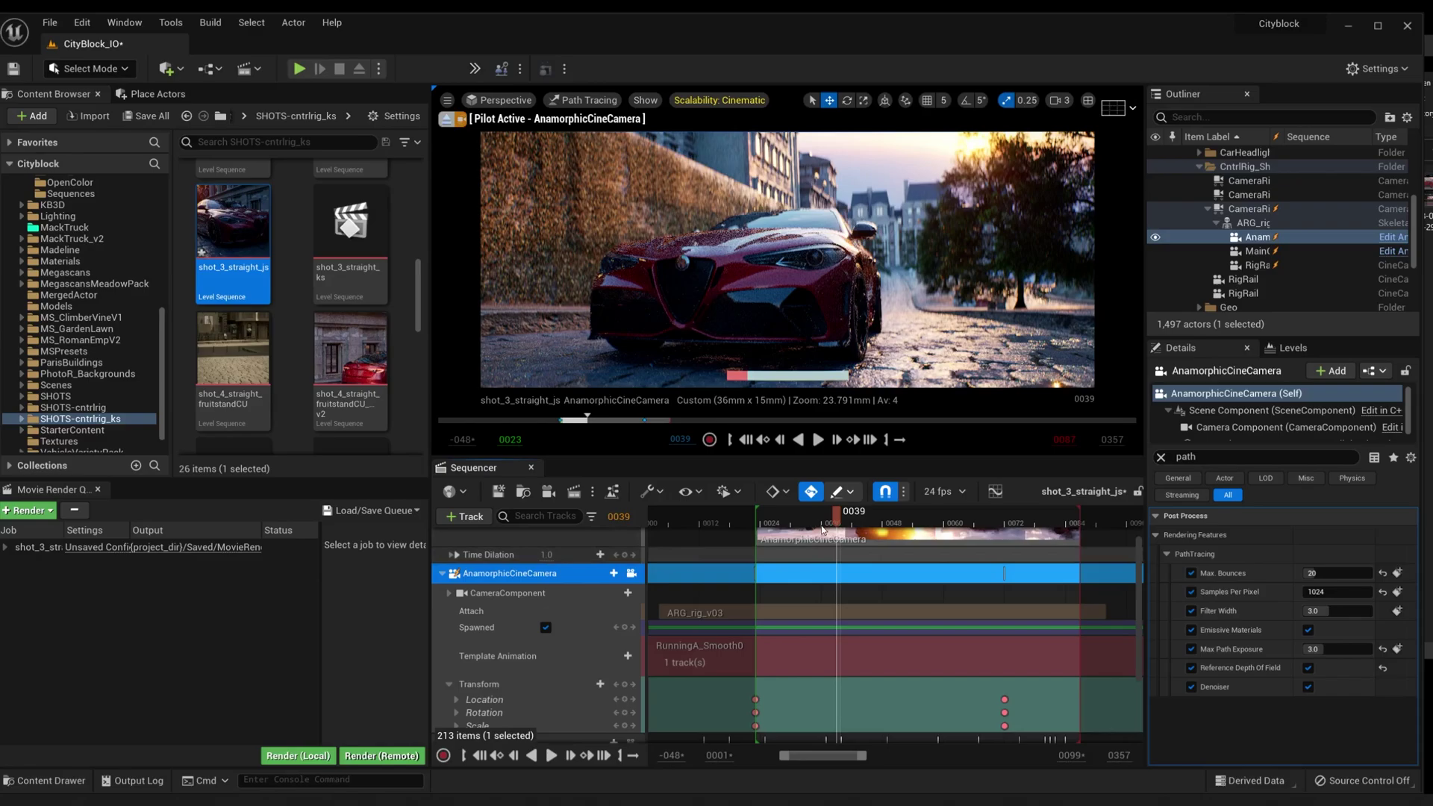
pyautogui.scroll(-5, 508, 627)
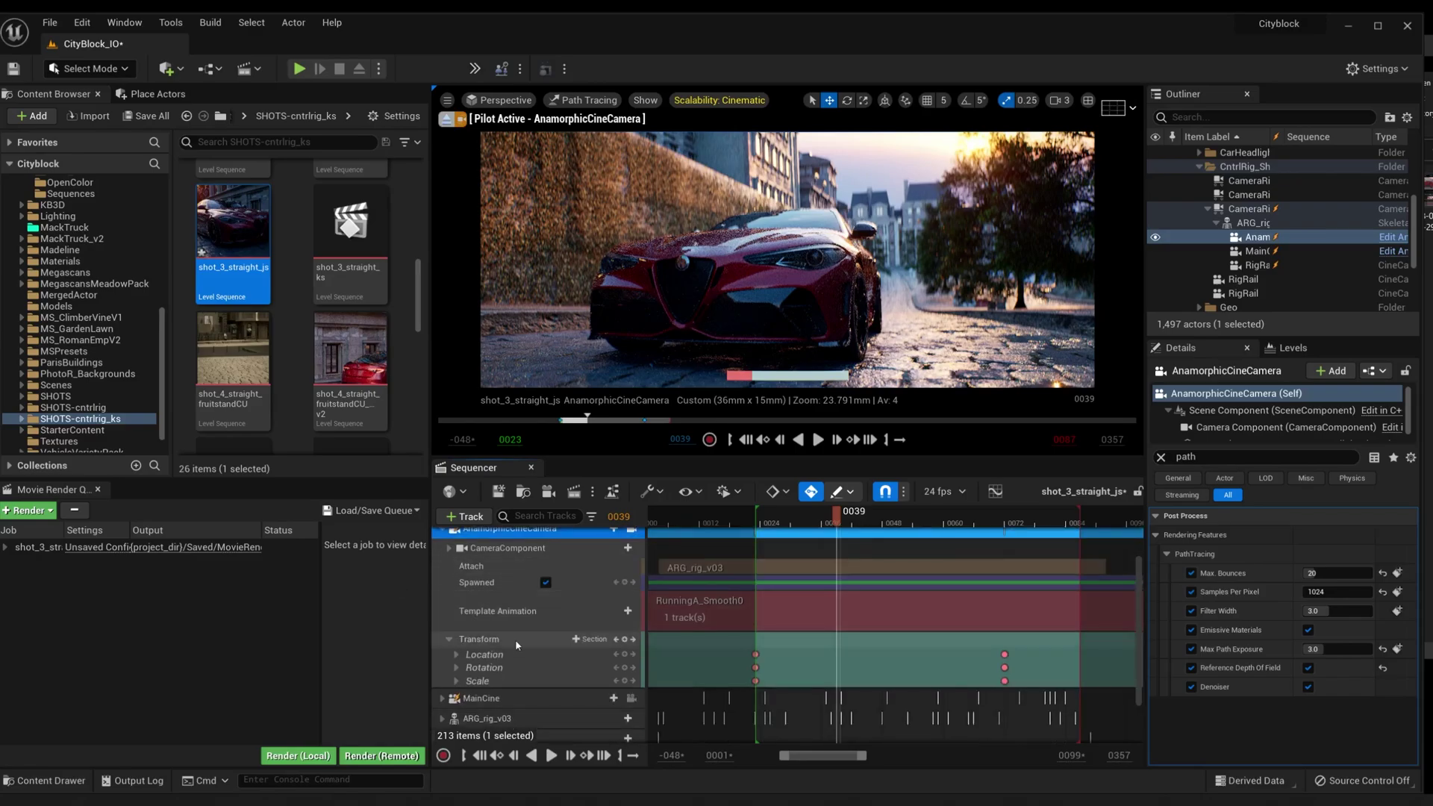
pyautogui.scroll(2, 461, 648)
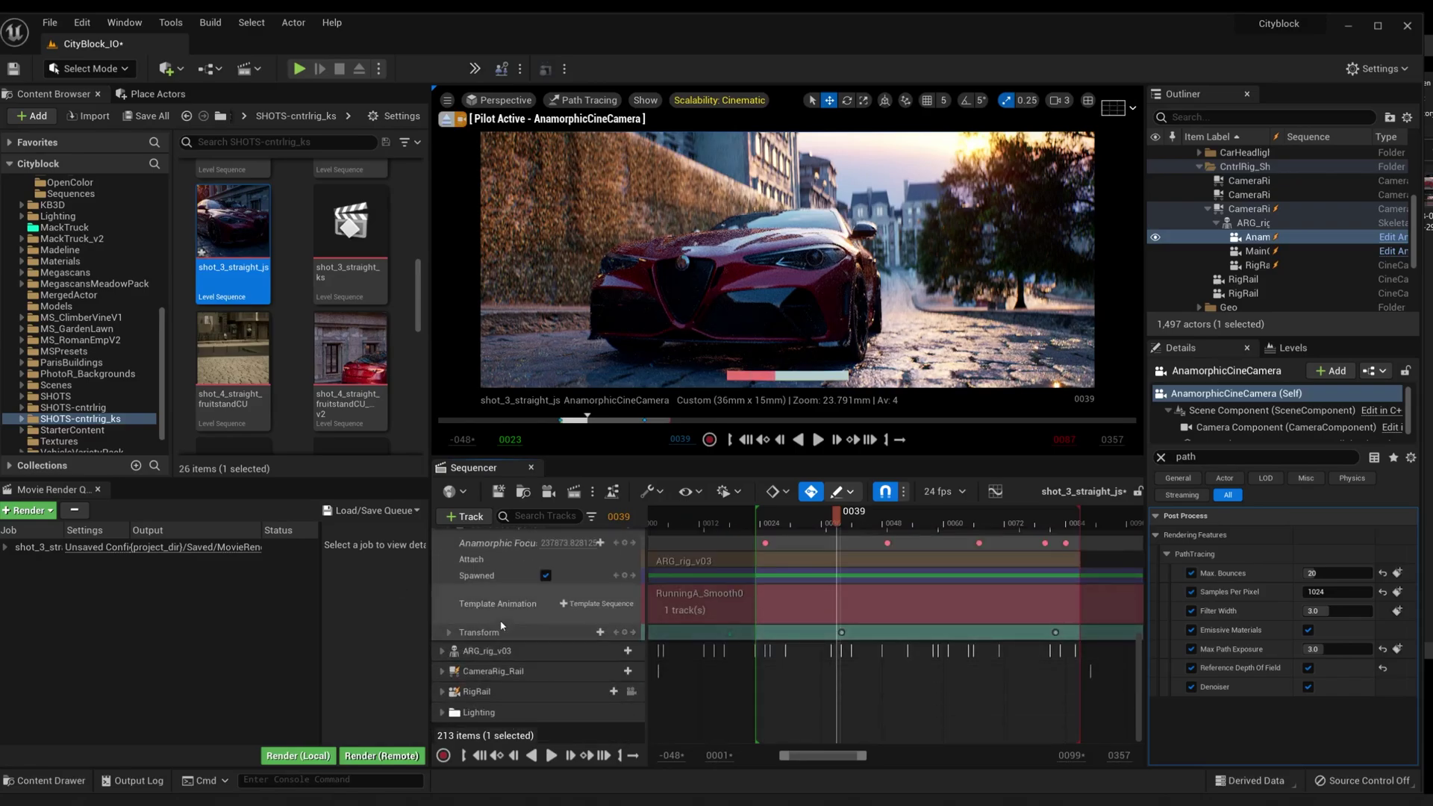
pyautogui.click(442, 671)
pyautogui.scroll(-3, 545, 640)
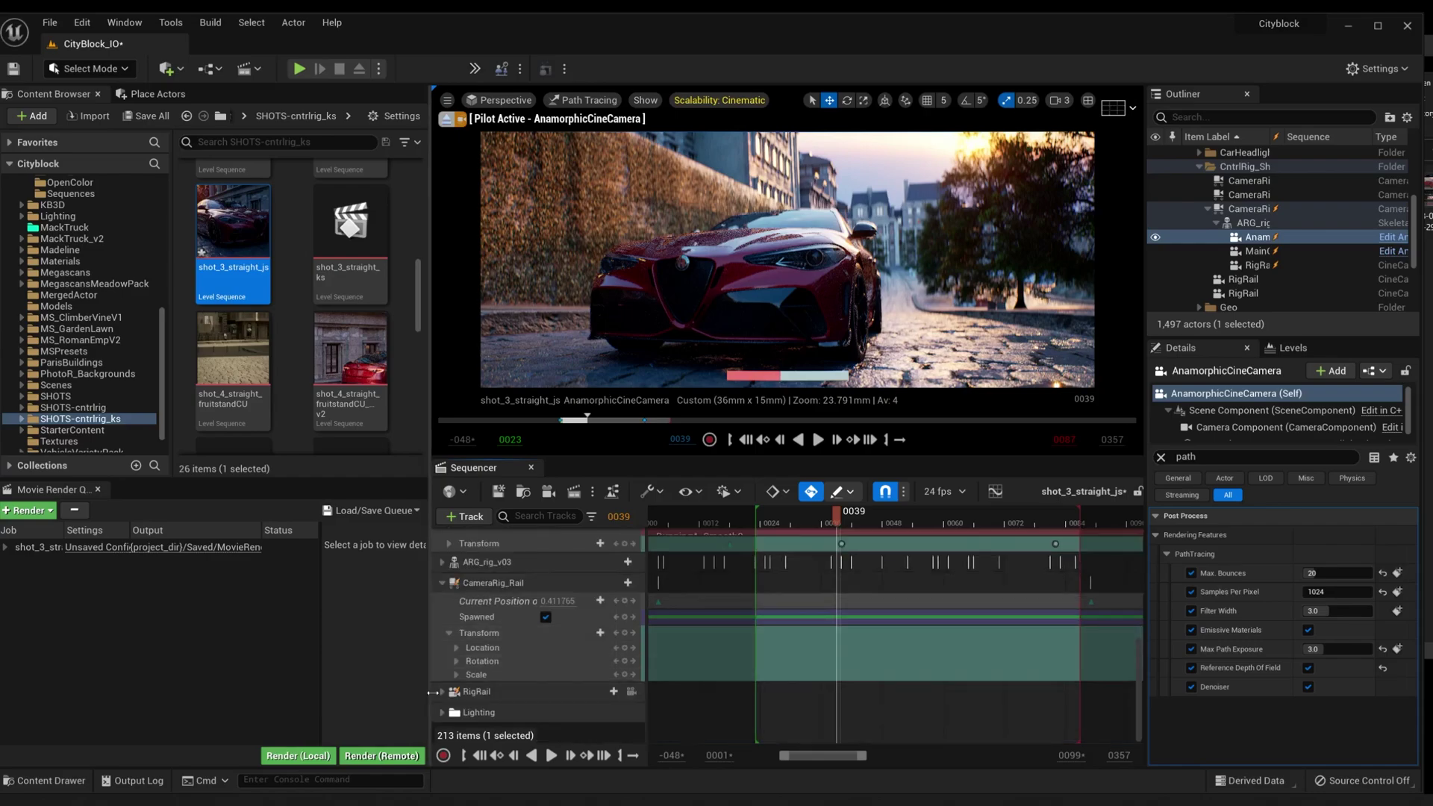
pyautogui.scroll(-2, 475, 671)
pyautogui.scroll(-1, 475, 672)
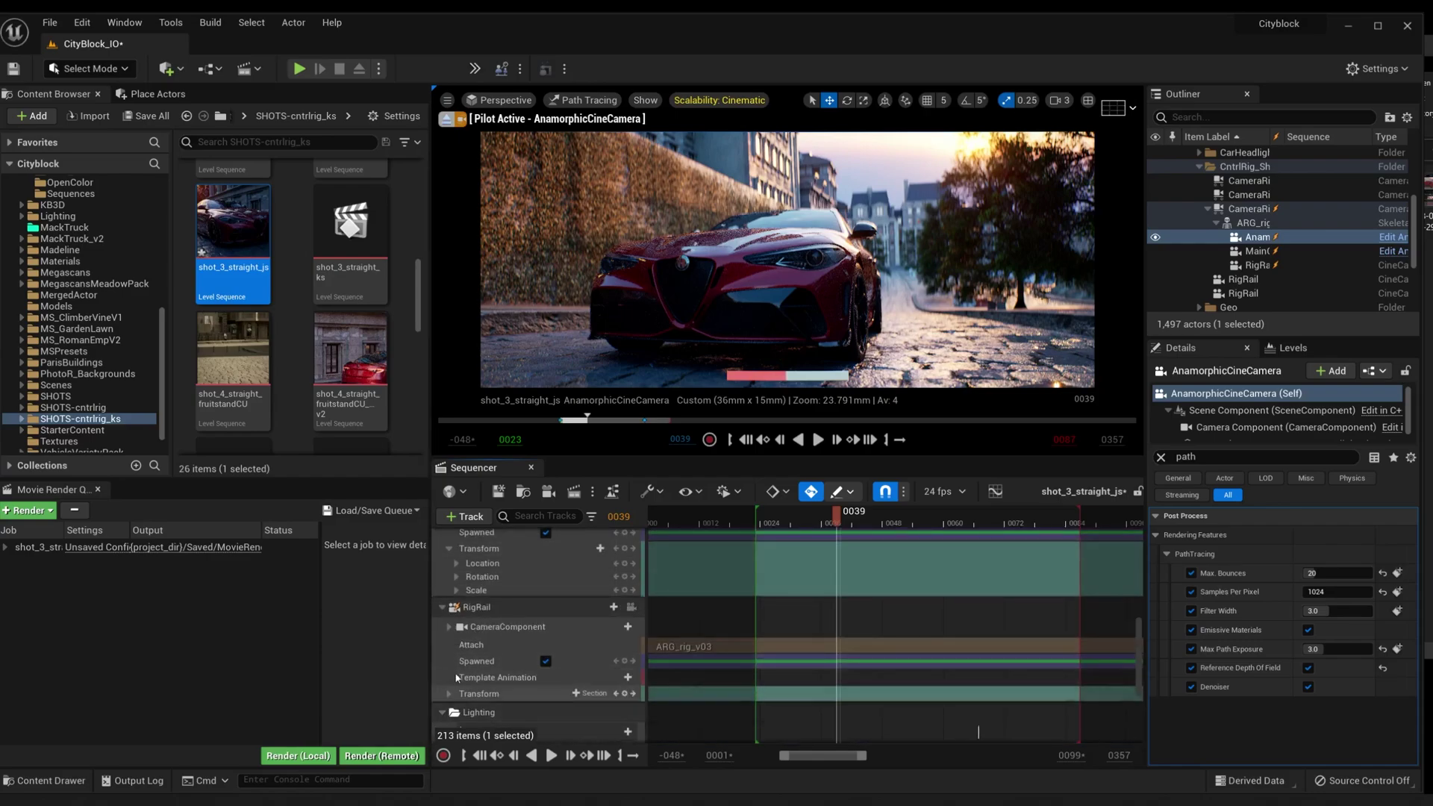
pyautogui.scroll(3, 508, 664)
pyautogui.scroll(3, 515, 655)
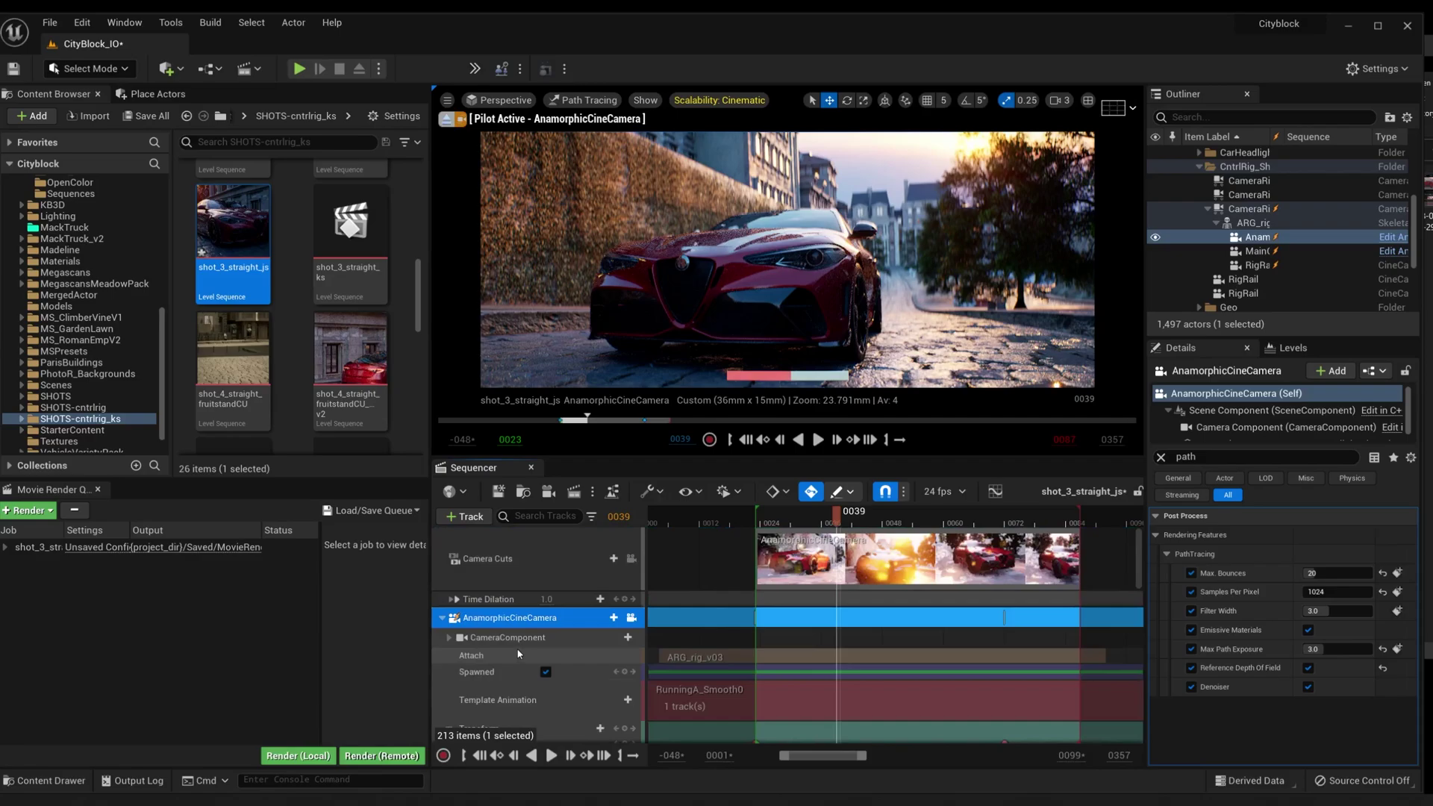